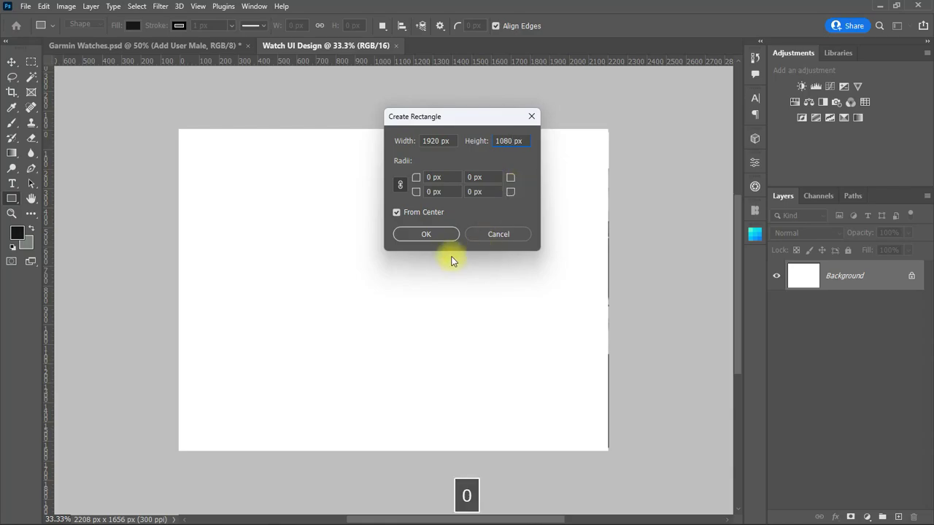
# Step: Create a 1920 by 1080 px rectangle drawn from its center and place it in the middle of the canvas
pyautogui.click(423, 234)
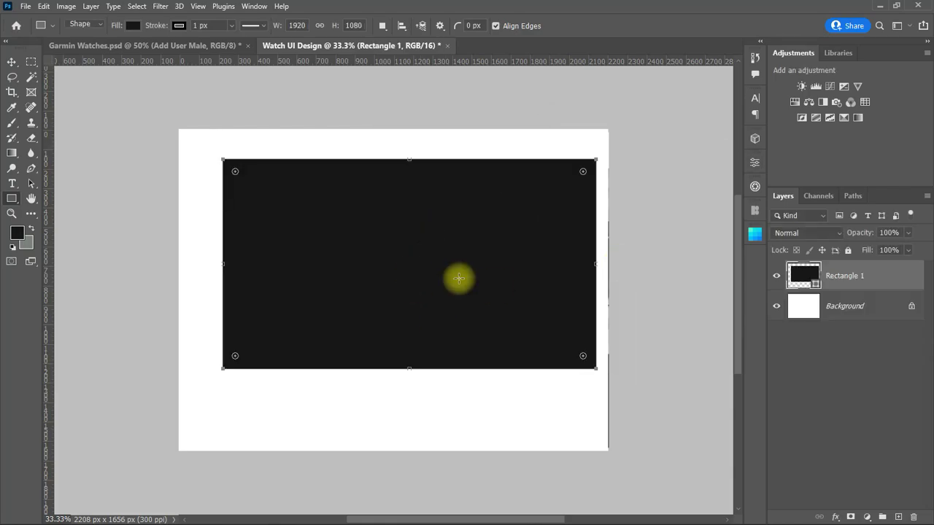
pyautogui.click(13, 62)
pyautogui.moveTo(409, 265); pyautogui.dragTo(394, 285)
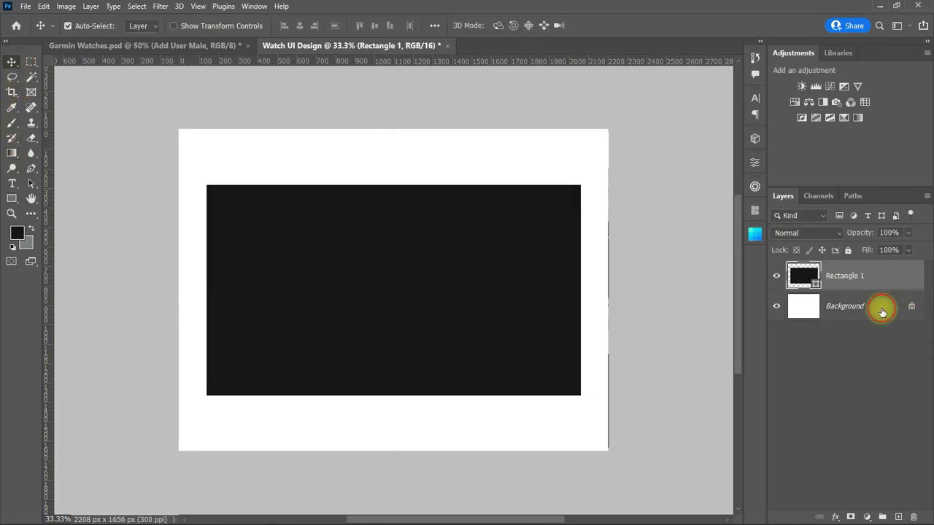
# Step: Unlock the background layer and rename it BG
pyautogui.click(882, 311)
pyautogui.click(912, 306)
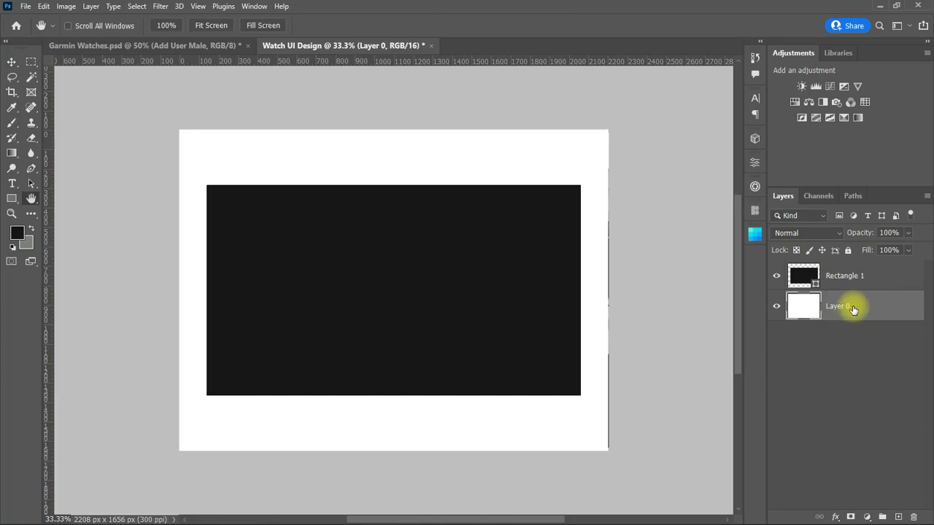
pyautogui.doubleClick(839, 309)
pyautogui.press('Escape')
pyautogui.press('CapsLock')
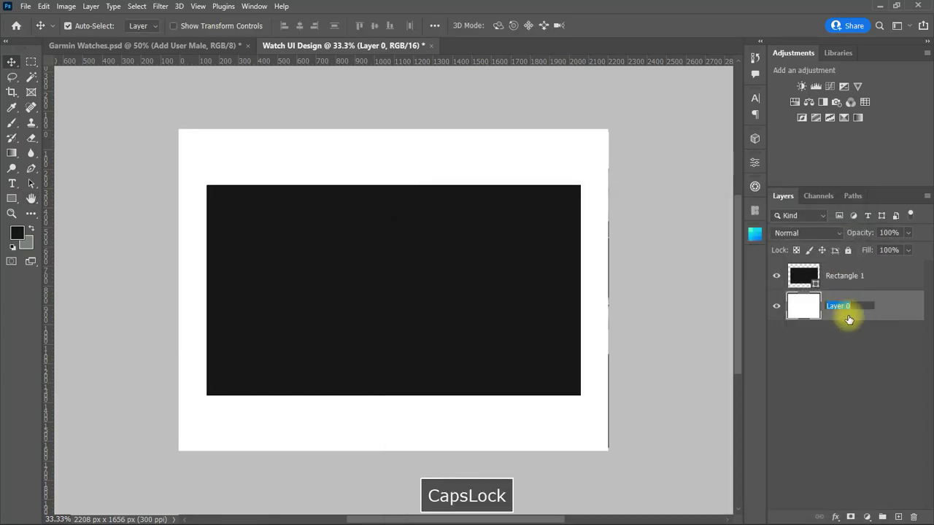
pyautogui.write('BG')
pyautogui.click(395, 283)
# Step: Rename the rectangle layer shape
pyautogui.doubleClick(843, 276)
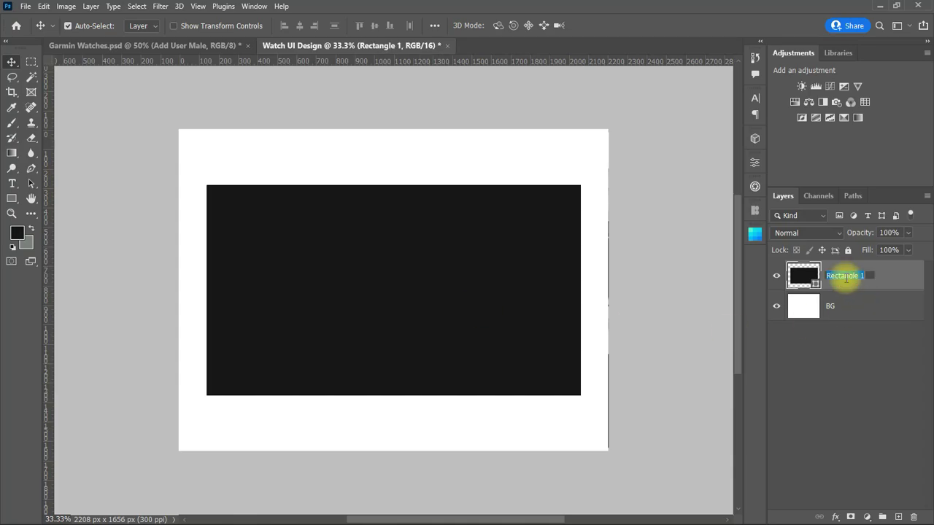
pyautogui.write('shape')
pyautogui.click(699, 317)
pyautogui.click(380, 257)
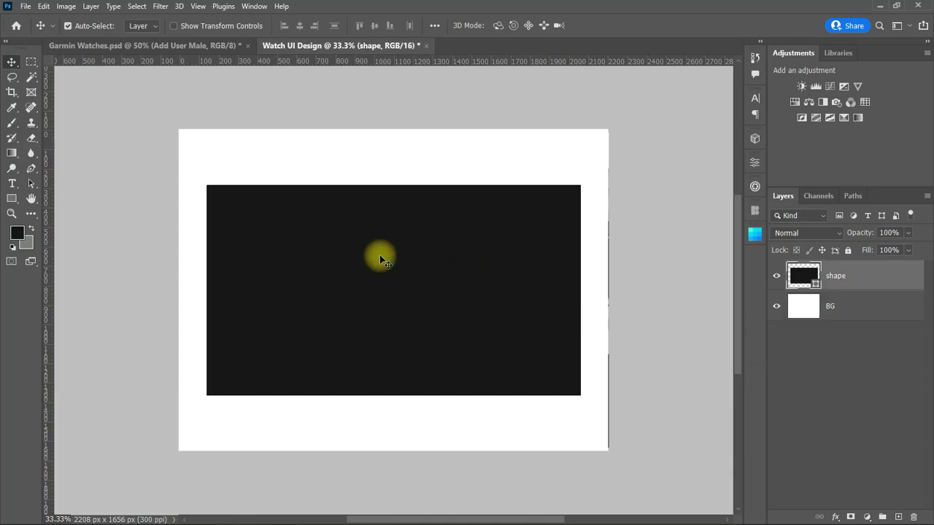
# Step: Set the rectangle's stroke to no color in its shape properties
pyautogui.click(755, 162)
pyautogui.scroll(-3, 729, 292)
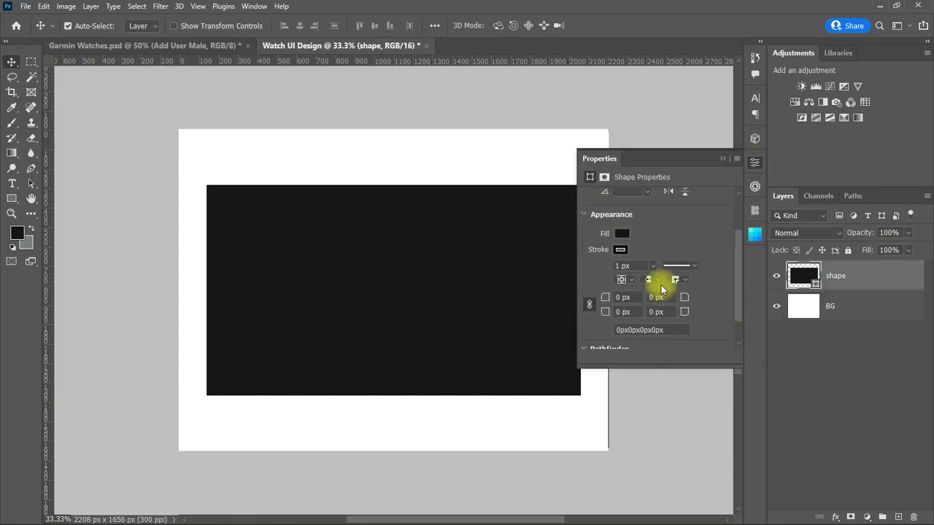
pyautogui.click(620, 250)
pyautogui.click(616, 273)
pyautogui.click(669, 227)
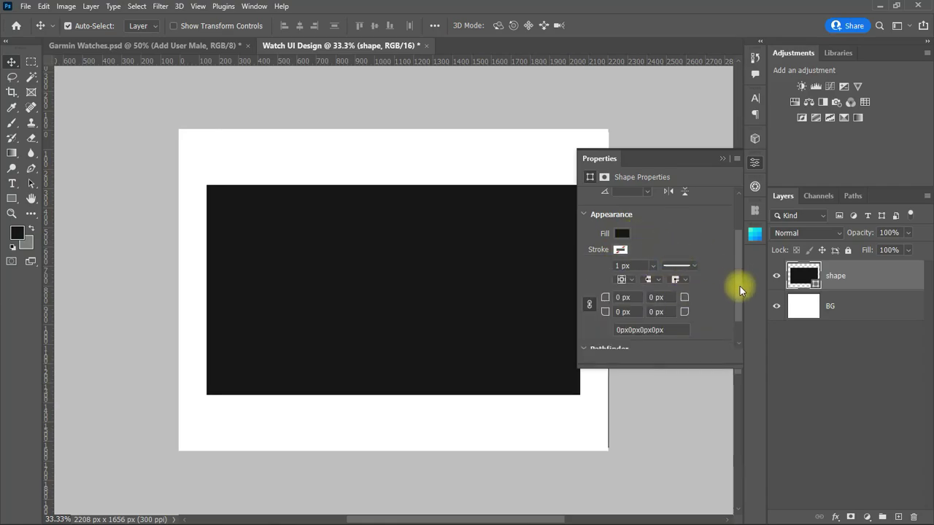
# Step: Round all four corners of the rectangle with a 60 px radius
pyautogui.scroll(-2, 741, 306)
pyautogui.write('60')
pyautogui.press('Return')
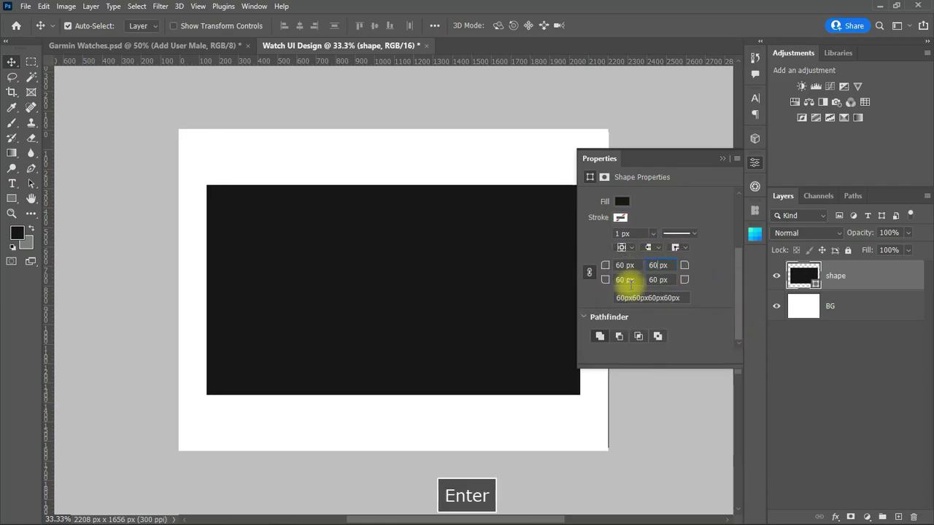
pyautogui.click(722, 158)
# Step: Add a linear Gradient Overlay to the BG layer and make the gradient's dark stop a slightly lighter charcoal
pyautogui.click(875, 312)
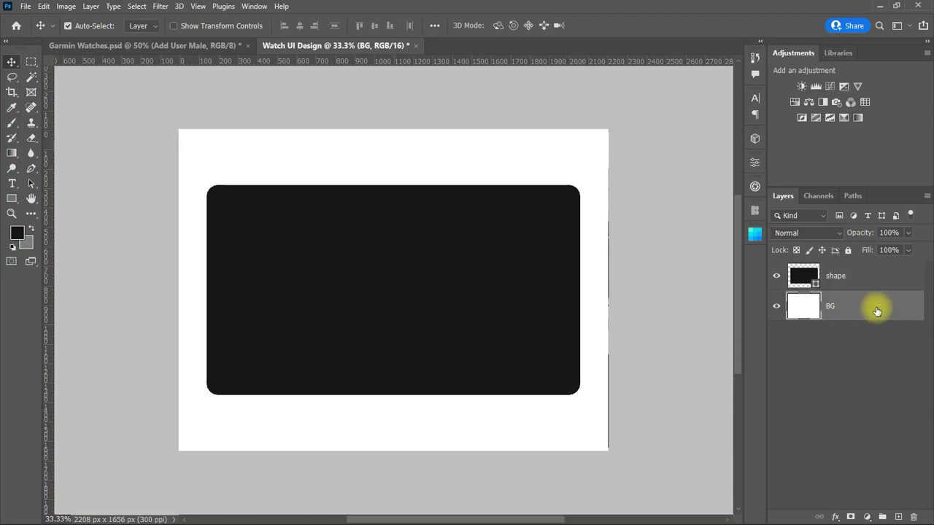
pyautogui.doubleClick(876, 312)
pyautogui.click(543, 399)
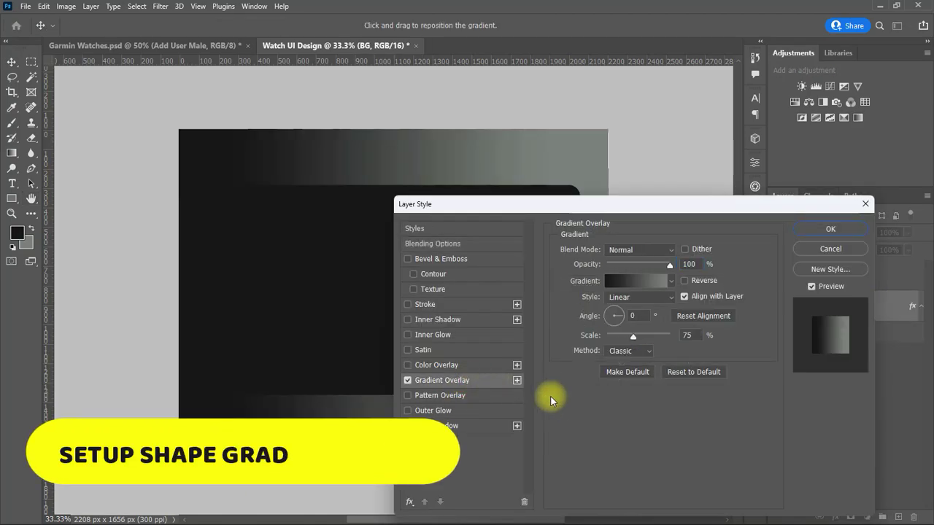
pyautogui.click(684, 255)
pyautogui.doubleClick(674, 402)
pyautogui.moveTo(589, 405); pyautogui.dragTo(582, 396)
pyautogui.click(846, 262)
pyautogui.click(896, 214)
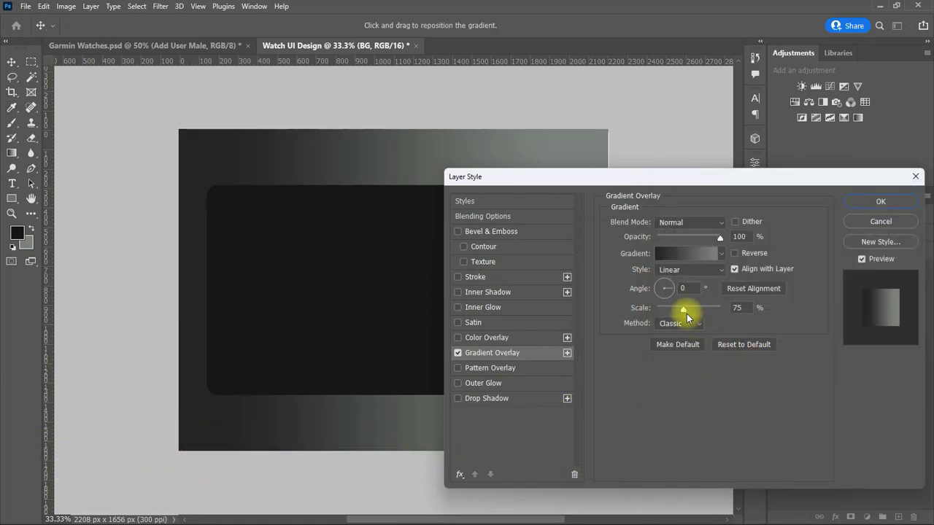
# Step: Set the BG gradient's scale to 76% and apply the layer style
pyautogui.click(686, 312)
pyautogui.click(880, 202)
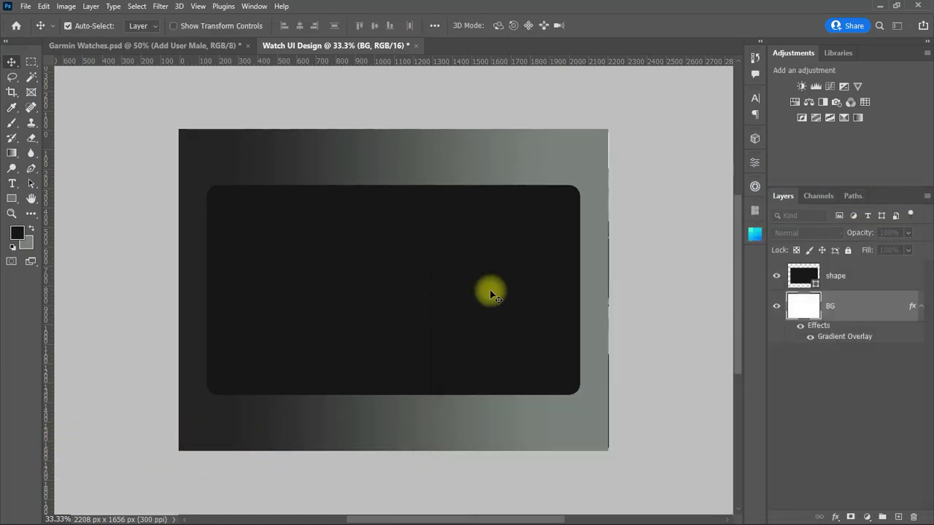
pyautogui.click(921, 306)
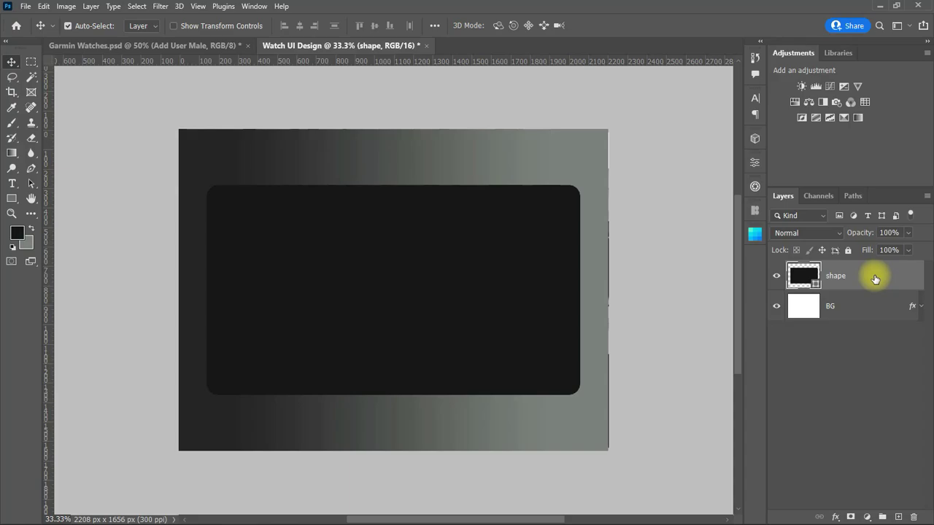
# Step: Add a linear Gradient Overlay to the shape layer and make its dark stop darker than the background's
pyautogui.doubleClick(874, 279)
pyautogui.click(487, 352)
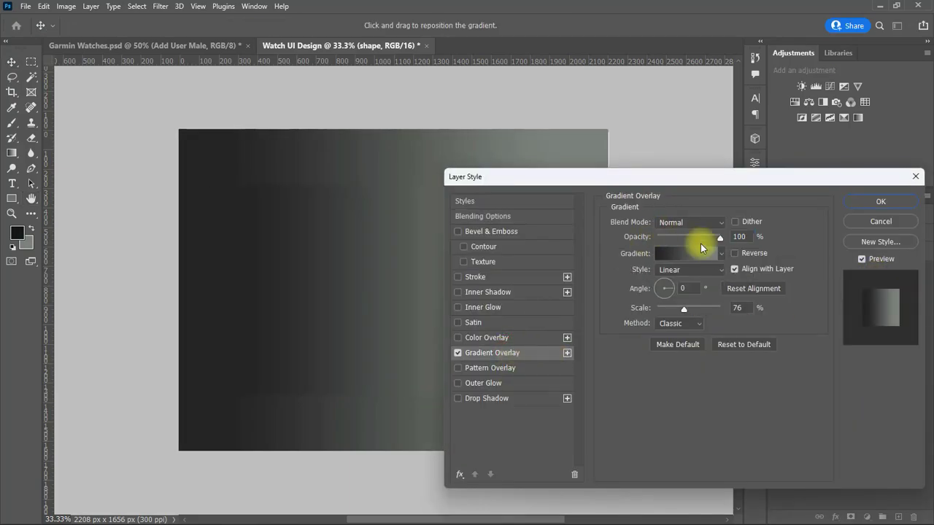
pyautogui.click(661, 234)
pyautogui.doubleClick(673, 403)
pyautogui.moveTo(589, 400); pyautogui.dragTo(580, 409)
pyautogui.click(839, 264)
pyautogui.click(894, 215)
# Step: Set the shape gradient's scale to 78% and apply the layer style
pyautogui.moveTo(683, 309); pyautogui.dragTo(686, 309)
pyautogui.moveTo(688, 176); pyautogui.dragTo(723, 207)
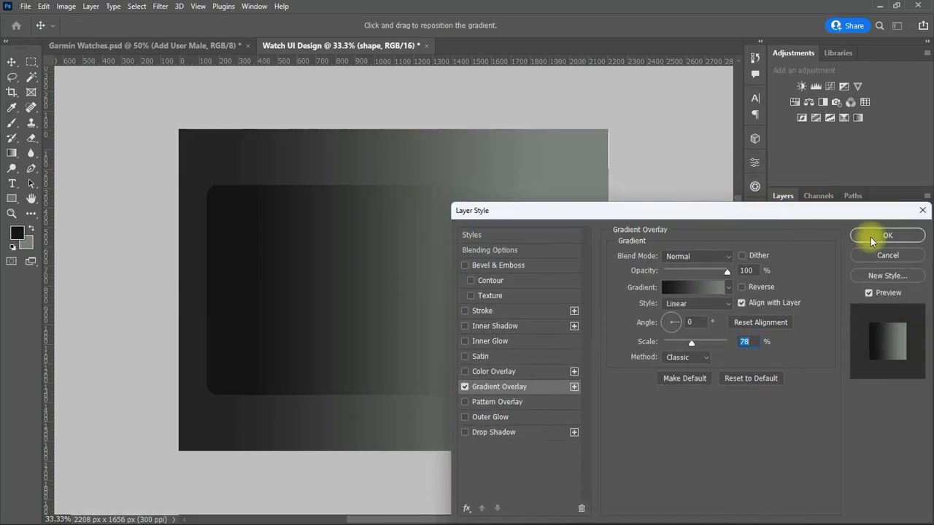
pyautogui.click(868, 233)
pyautogui.click(922, 276)
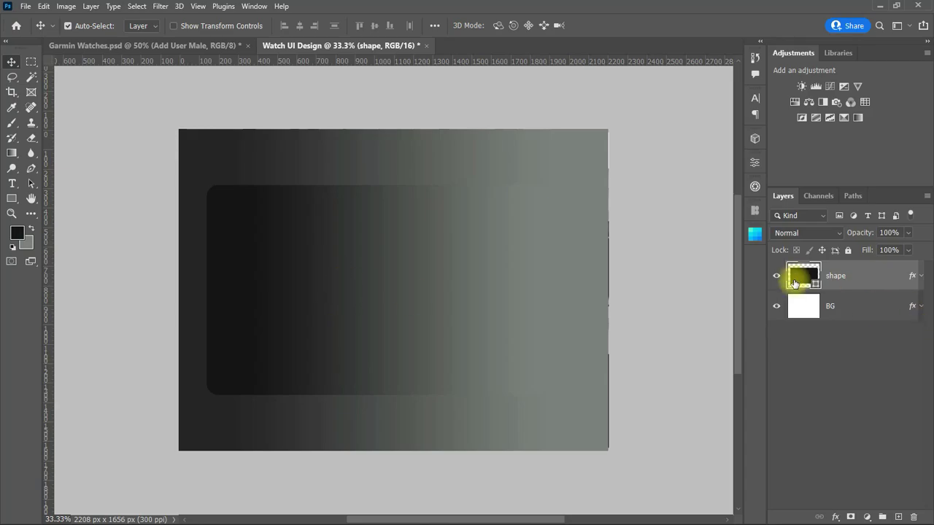
# Step: Edit the shape layer's Gradient Overlay so its light end stop is a slightly lighter grey
pyautogui.doubleClick(879, 277)
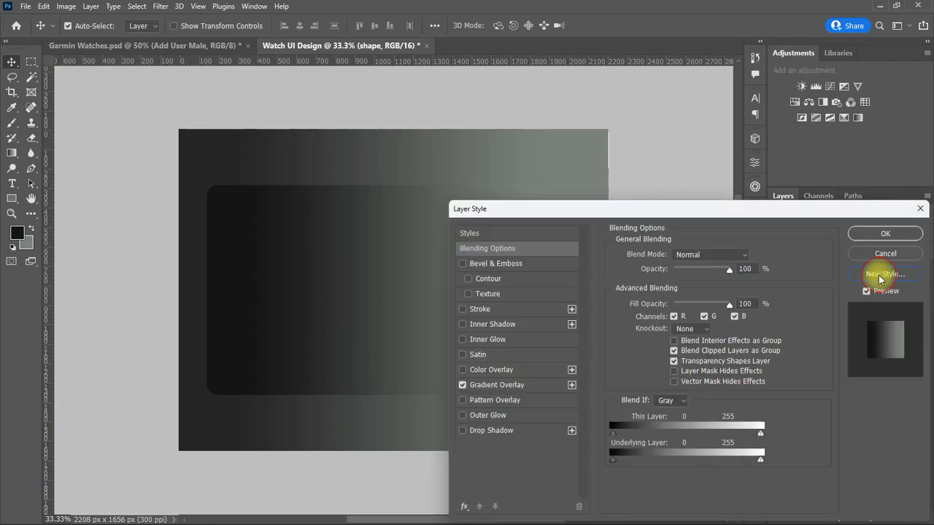
pyautogui.click(880, 275)
pyautogui.click(597, 202)
pyautogui.click(542, 386)
pyautogui.click(694, 289)
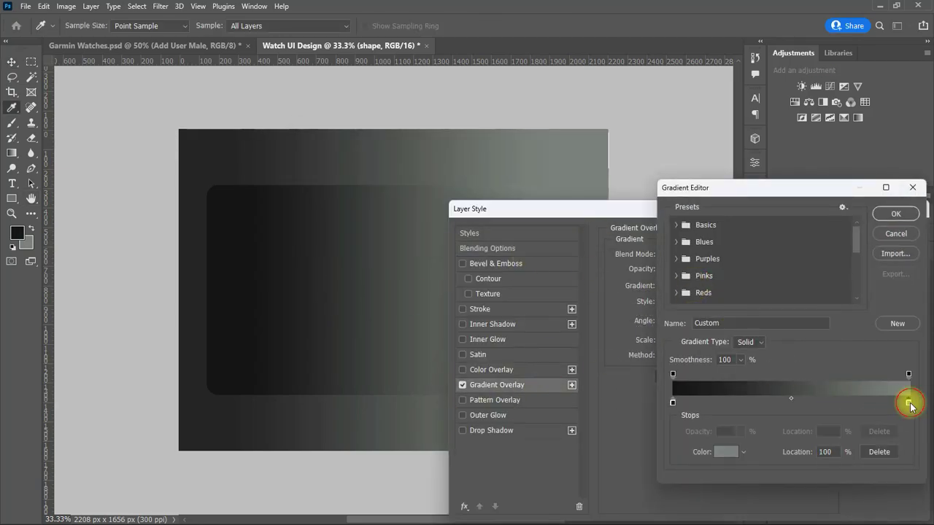
pyautogui.doubleClick(909, 402)
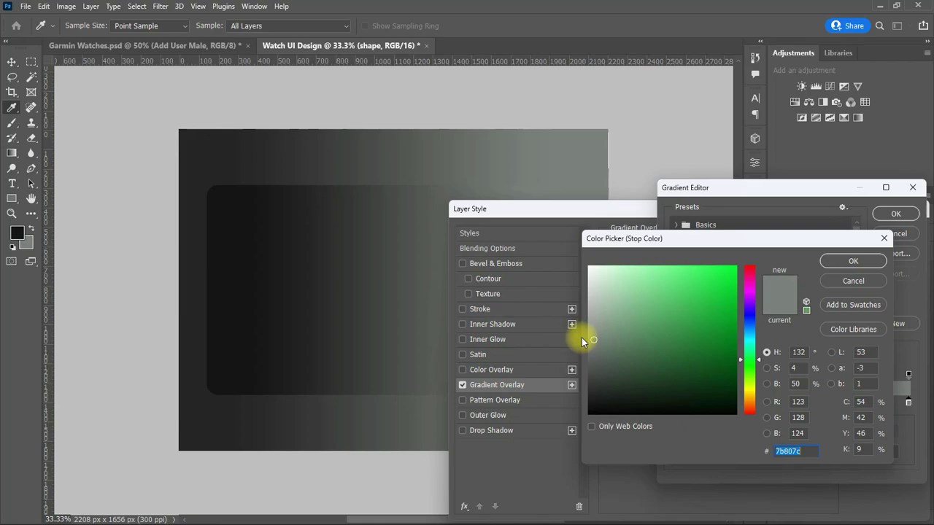
pyautogui.click(853, 260)
pyautogui.click(896, 213)
pyautogui.click(885, 244)
# Step: Edit the BG layer's Gradient Overlay so its light end stop is a slightly darker grey
pyautogui.click(873, 304)
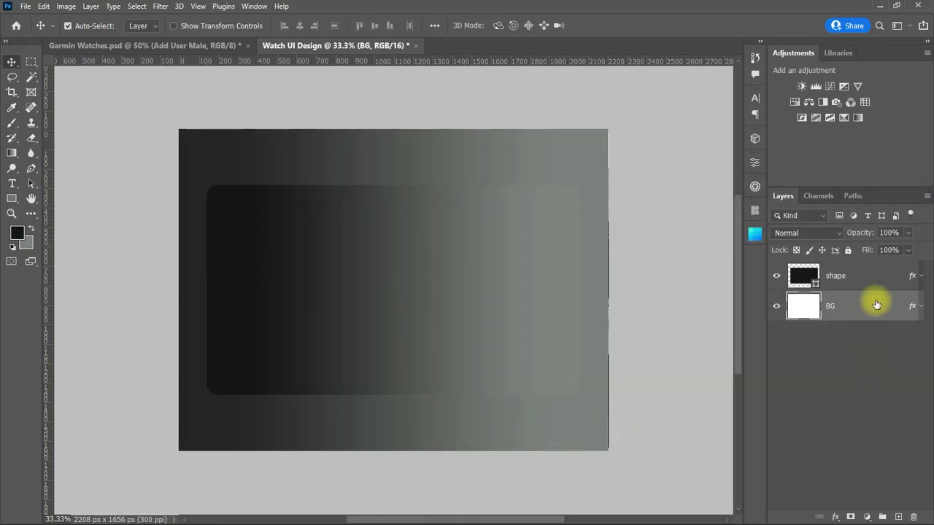
pyautogui.doubleClick(876, 304)
pyautogui.click(542, 386)
pyautogui.click(698, 297)
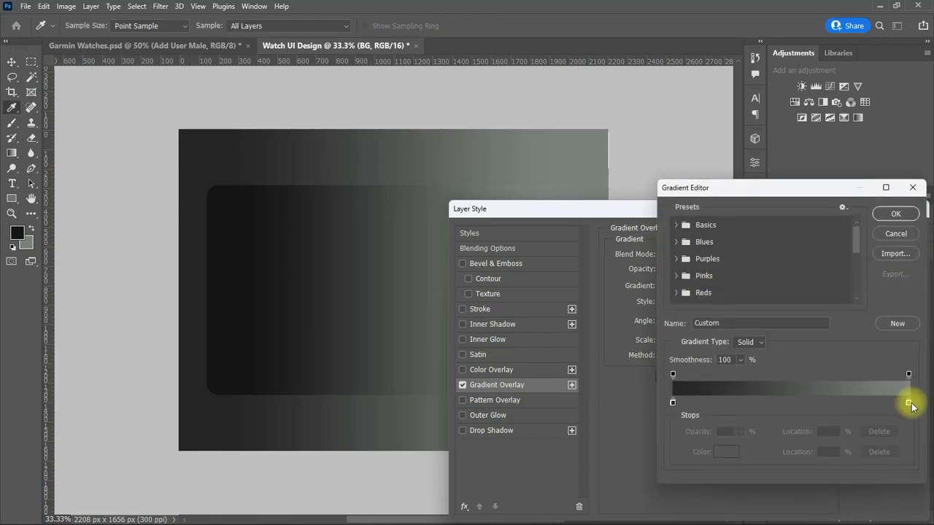
pyautogui.doubleClick(910, 402)
pyautogui.click(852, 260)
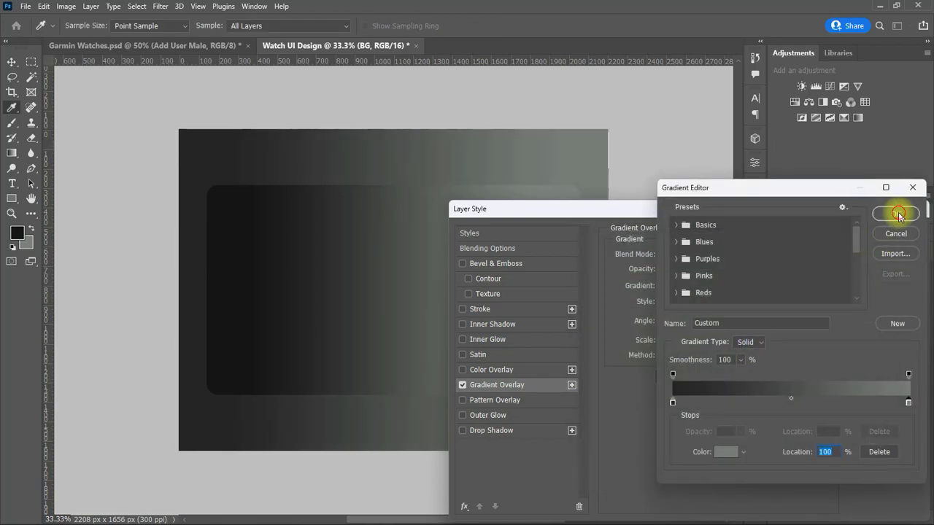
pyautogui.click(896, 213)
pyautogui.click(885, 232)
# Step: Lock the BG layer completely
pyautogui.click(412, 264)
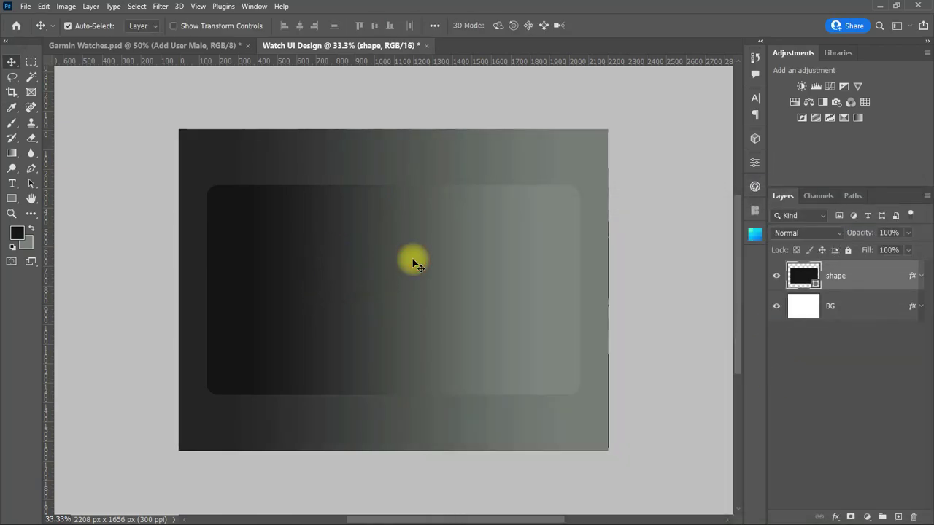
pyautogui.click(893, 314)
pyautogui.click(848, 249)
pyautogui.click(328, 269)
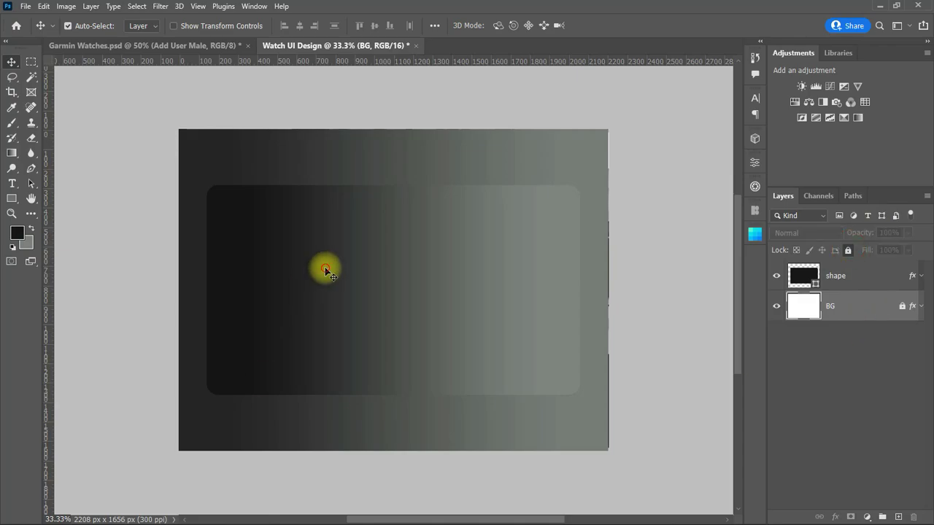
# Step: Bring the Garmin Silver watch from Garmin Watches.psd into the Watch UI Design document, over the rounded rectangle
pyautogui.click(114, 48)
pyautogui.moveTo(242, 290); pyautogui.dragTo(516, 289)
pyautogui.moveTo(281, 245)
pyautogui.mouseDown()
pyautogui.moveTo(311, 79)
pyautogui.moveTo(413, 316)
pyautogui.moveTo(421, 295)
pyautogui.mouseUp()
pyautogui.click(11, 214)
pyautogui.click(332, 314)
# Step: Scale the Garmin Silver watch down proportionally
pyautogui.click(11, 77)
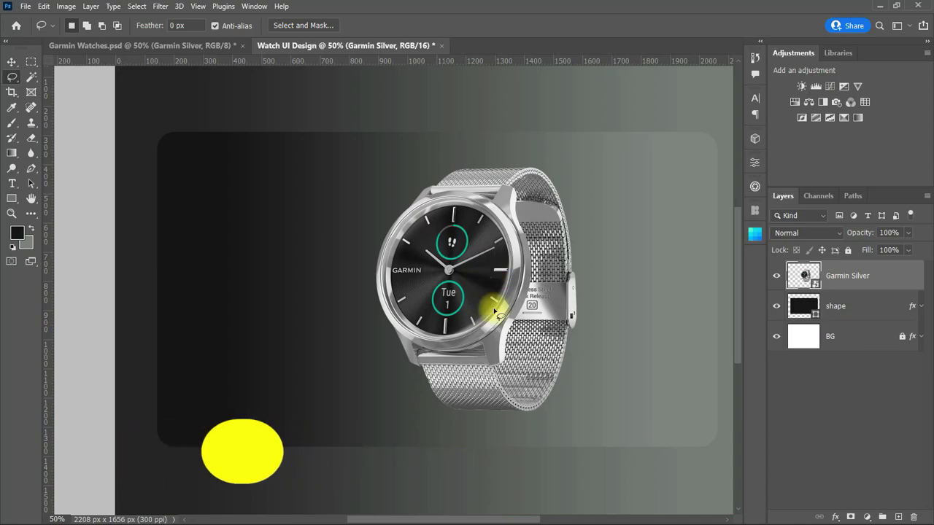
pyautogui.hotkey('ctrl', 't')
pyautogui.moveTo(576, 291); pyautogui.dragTo(537, 291)
pyautogui.press('Return')
pyautogui.moveTo(460, 289); pyautogui.dragTo(499, 288)
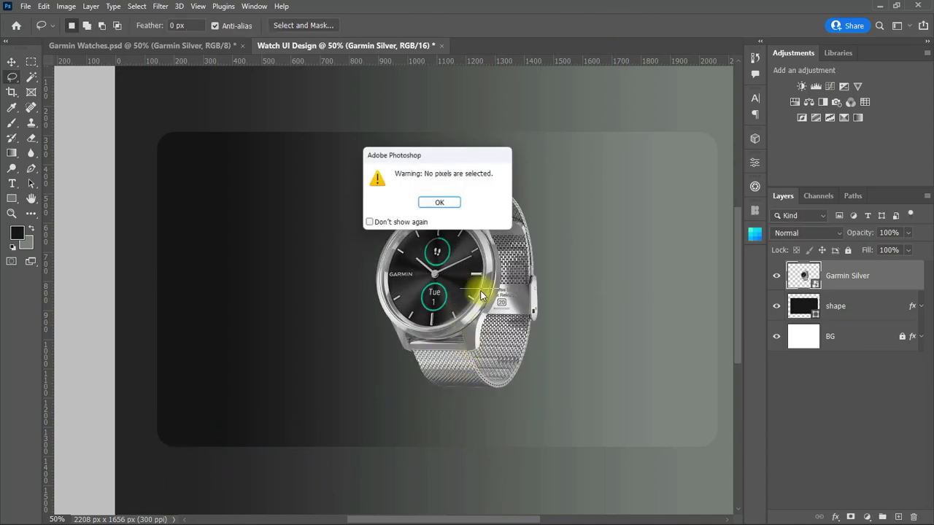
pyautogui.press('Return')
# Step: Move the silver watch toward the lower middle of the rounded rectangle and enlarge it slightly to about 39% scale
pyautogui.click(11, 62)
pyautogui.moveTo(423, 276); pyautogui.dragTo(463, 298)
pyautogui.hotkey('ctrl', 't')
pyautogui.moveTo(562, 312); pyautogui.dragTo(579, 313)
pyautogui.click(627, 22)
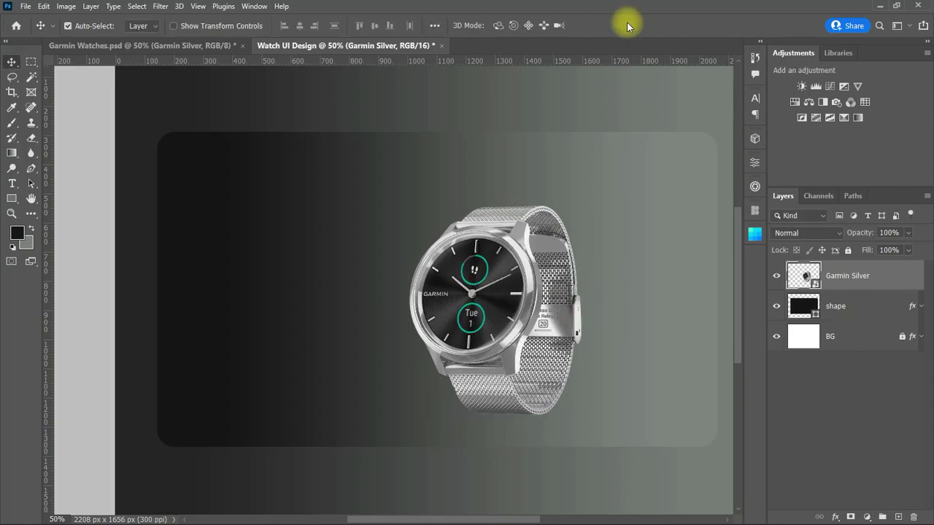
# Step: Bring the Garmin PinkGold watch from Garmin Watches.psd into the Watch UI Design document
pyautogui.moveTo(440, 519); pyautogui.dragTo(456, 519)
pyautogui.click(190, 46)
pyautogui.moveTo(435, 318); pyautogui.dragTo(500, 331)
pyautogui.moveTo(497, 330); pyautogui.dragTo(568, 299)
# Step: Scale the pink gold watch down and place it beside the silver watch
pyautogui.hotkey('ctrl', 't')
pyautogui.moveTo(681, 300); pyautogui.dragTo(577, 326)
pyautogui.click(621, 22)
# Step: Move the Garmin PinkGold layer below Garmin Silver and fit the watch at 66% scale behind the silver strap, with their bases aligned
pyautogui.moveTo(860, 279); pyautogui.dragTo(859, 323)
pyautogui.moveTo(553, 323); pyautogui.dragTo(553, 335)
pyautogui.hotkey('ctrl', 't')
pyautogui.moveTo(632, 285); pyautogui.dragTo(639, 286)
pyautogui.moveTo(591, 299); pyautogui.dragTo(592, 295)
pyautogui.click(622, 24)
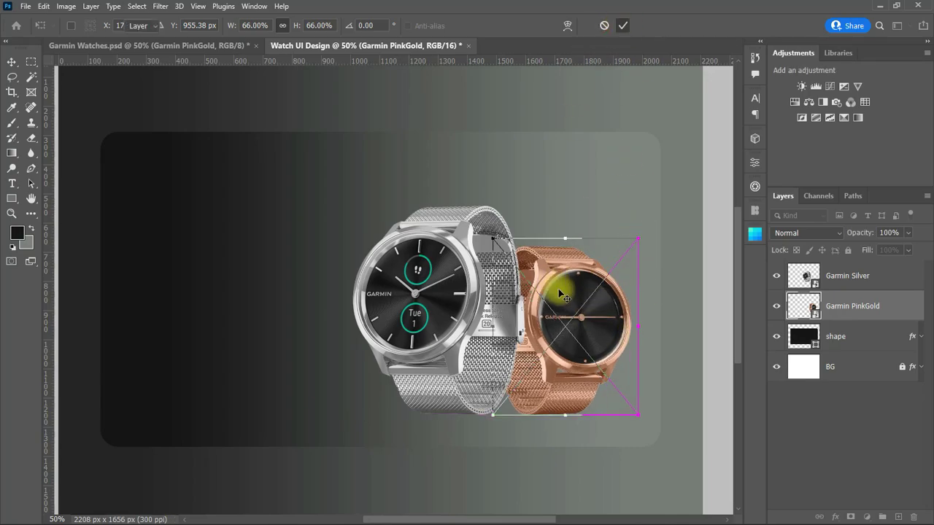
pyautogui.moveTo(577, 326); pyautogui.dragTo(577, 327)
# Step: Duplicate the Garmin Silver and Garmin PinkGold layers together
pyautogui.keyDown('shift'); pyautogui.click(864, 281); pyautogui.keyUp('shift')
pyautogui.hotkey('ctrl', 'j')
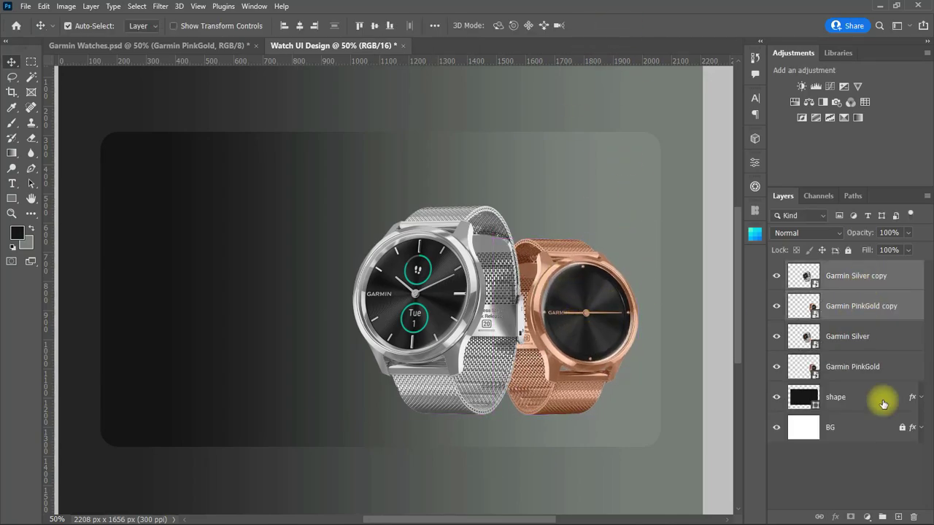
pyautogui.click(861, 339)
pyautogui.click(847, 299)
# Step: Move the silver watch copy directly beneath the original and flip it upside down as a mirrored reflection
pyautogui.click(850, 275)
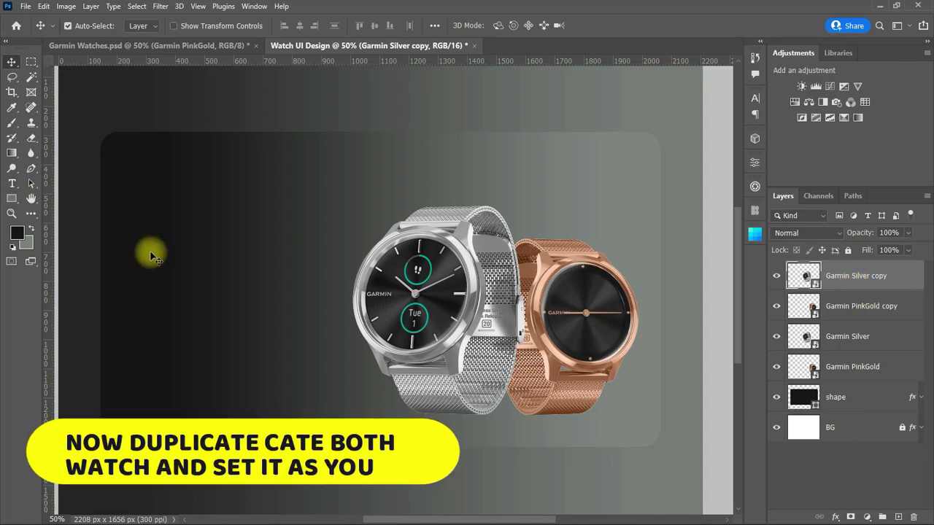
pyautogui.moveTo(422, 297); pyautogui.dragTo(411, 485)
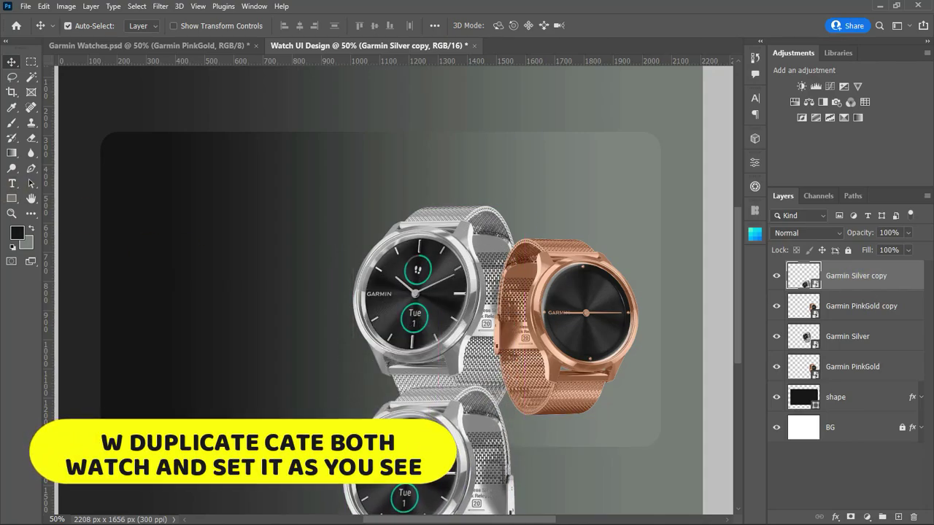
pyautogui.hotkey('ctrl', 't')
pyautogui.rightClick(420, 441)
pyautogui.click(455, 299)
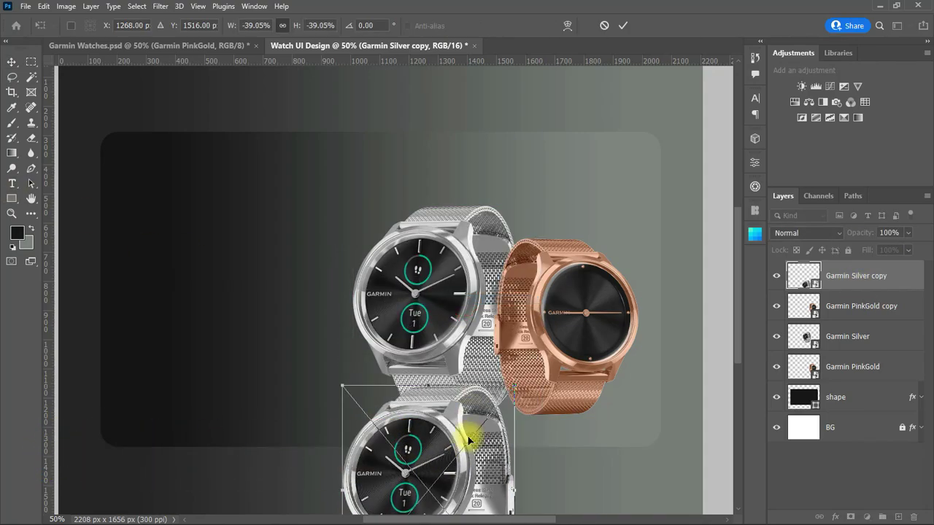
pyautogui.rightClick(462, 463)
pyautogui.click(482, 445)
pyautogui.moveTo(454, 431); pyautogui.dragTo(450, 462)
pyautogui.click(625, 26)
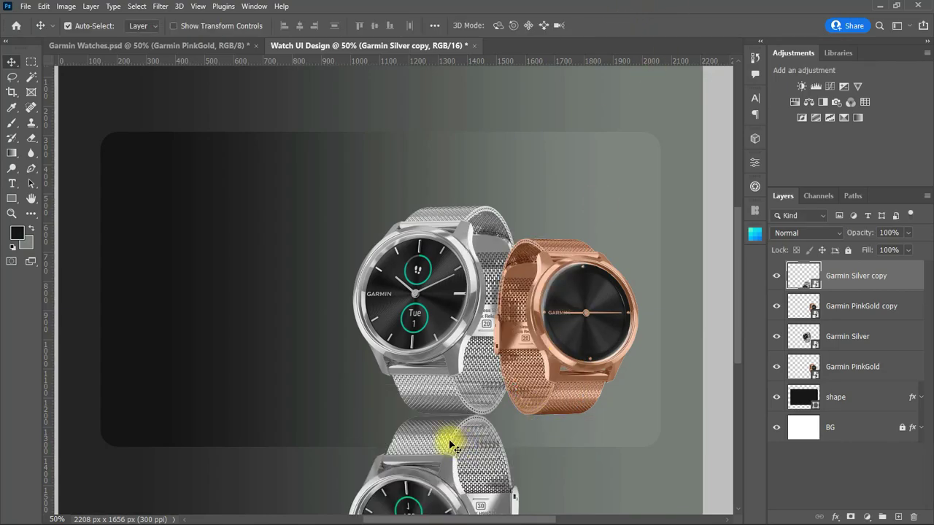
# Step: Move the pink gold watch copy directly beneath the original and flip it upside down as a mirrored reflection, aligning the straps
pyautogui.click(848, 310)
pyautogui.moveTo(566, 299); pyautogui.dragTo(583, 477)
pyautogui.press('ctrl')
pyautogui.hotkey('ctrl', 't')
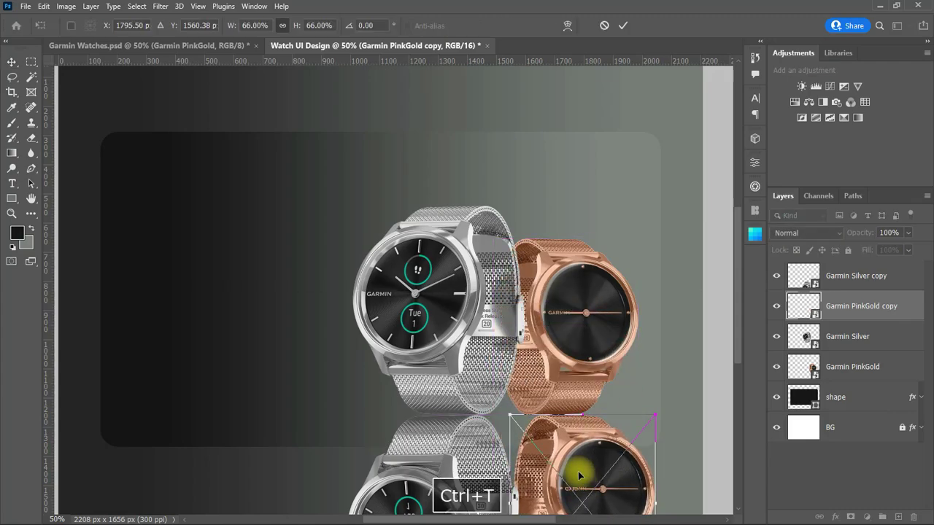
pyautogui.rightClick(575, 471)
pyautogui.click(621, 327)
pyautogui.rightClick(596, 452)
pyautogui.click(626, 436)
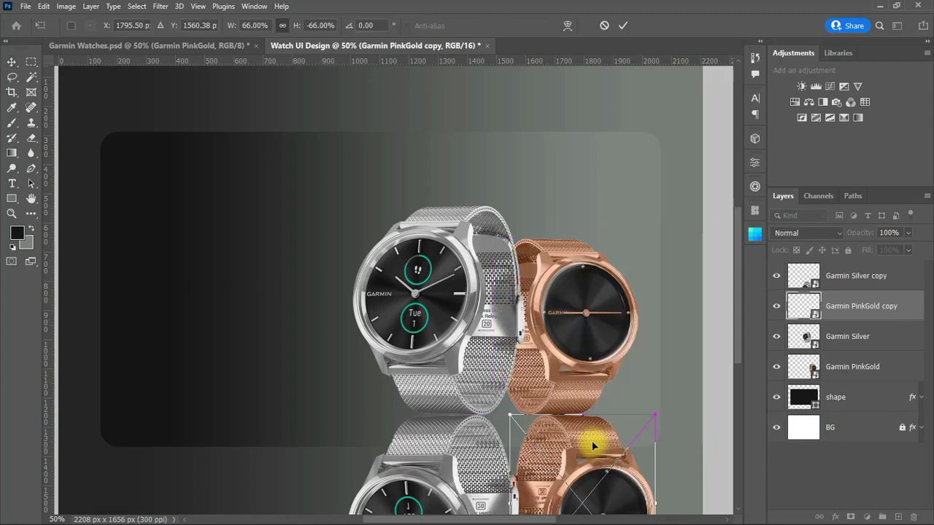
pyautogui.press('Return')
pyautogui.moveTo(594, 463); pyautogui.dragTo(578, 468)
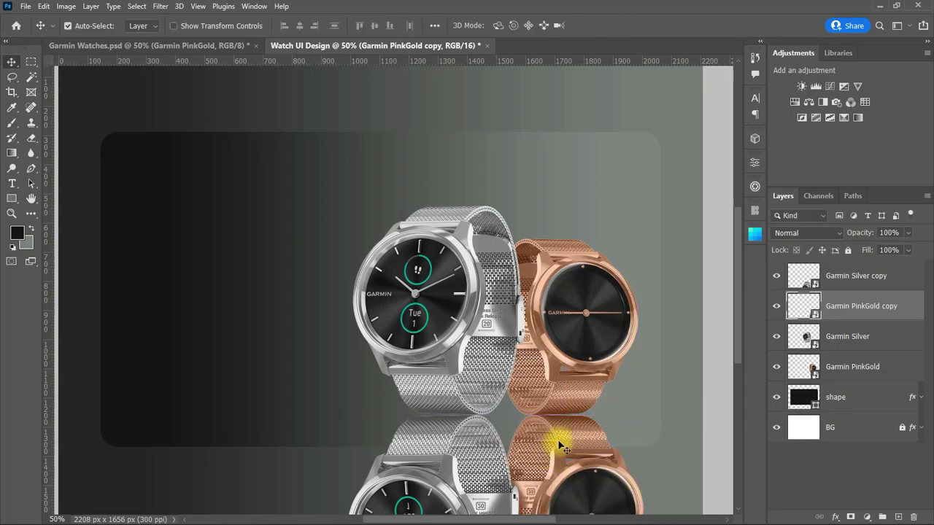
# Step: Add a layer mask to both the Garmin Silver copy and Garmin PinkGold copy layers
pyautogui.click(879, 280)
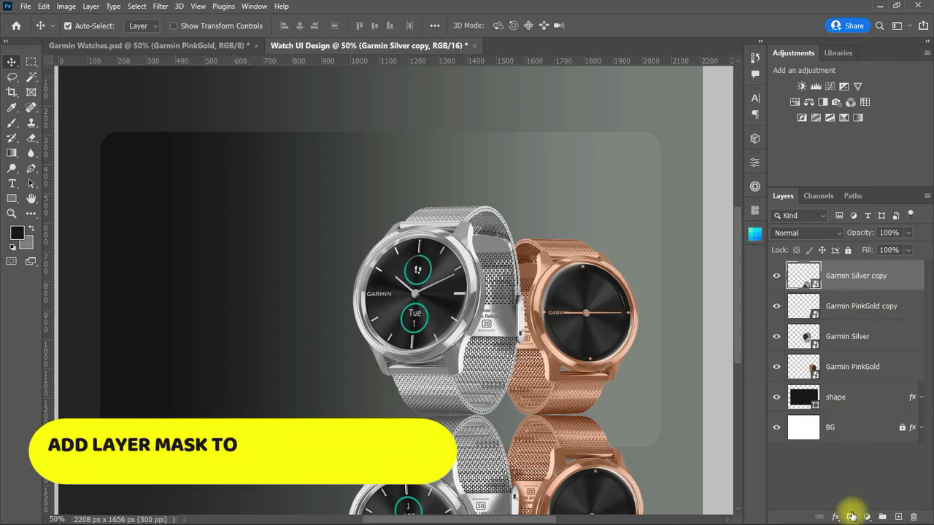
pyautogui.click(850, 516)
pyautogui.click(861, 305)
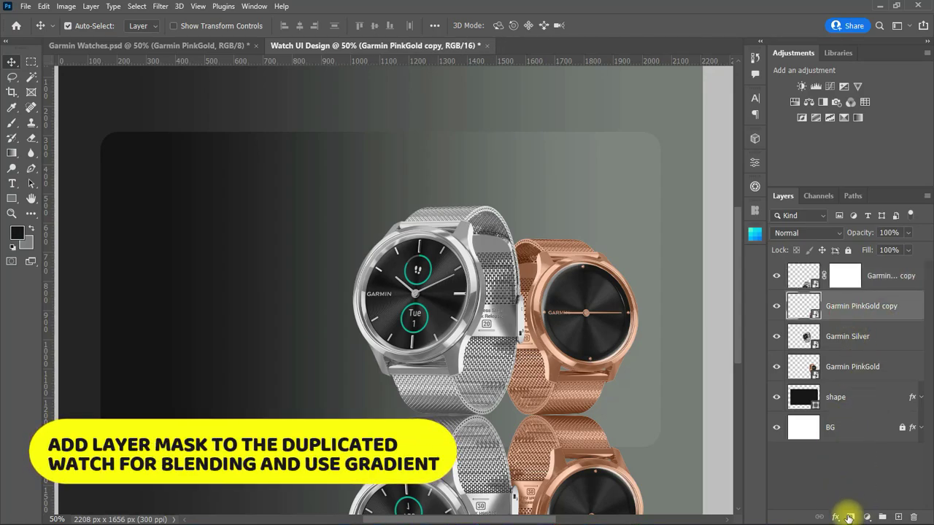
pyautogui.click(850, 516)
# Step: Fade out the silver watch reflection with black-to-transparent linear gradients on its layer mask, using Multiply mode at 35% opacity
pyautogui.click(844, 276)
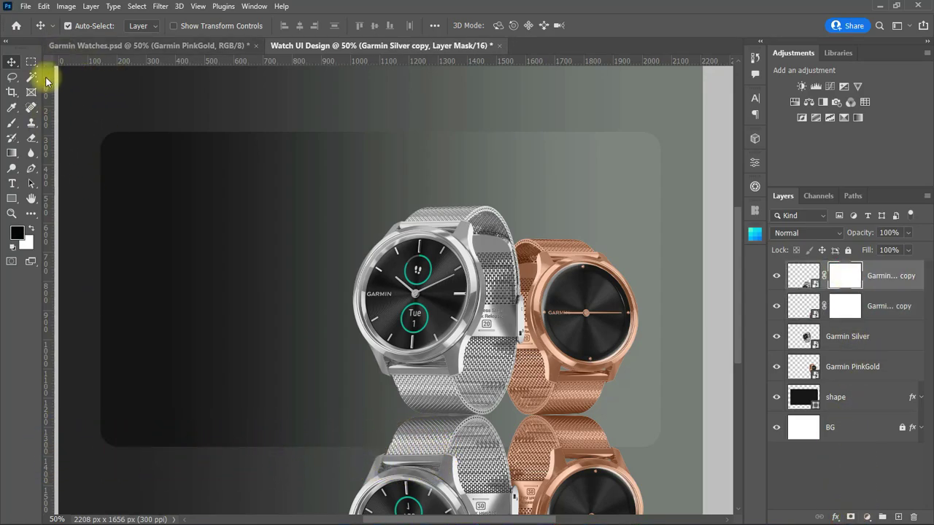
pyautogui.click(9, 155)
pyautogui.click(113, 28)
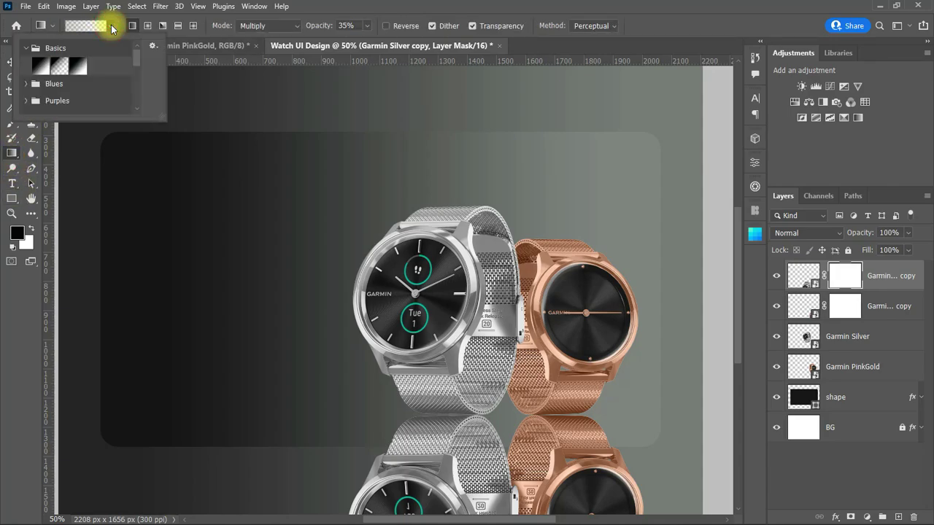
pyautogui.moveTo(559, 415); pyautogui.dragTo(565, 456)
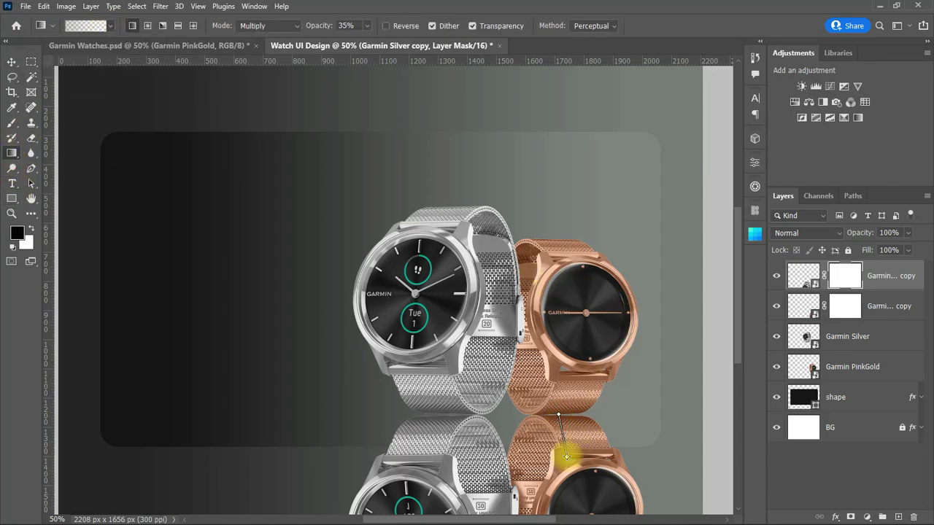
pyautogui.moveTo(438, 431); pyautogui.dragTo(439, 505)
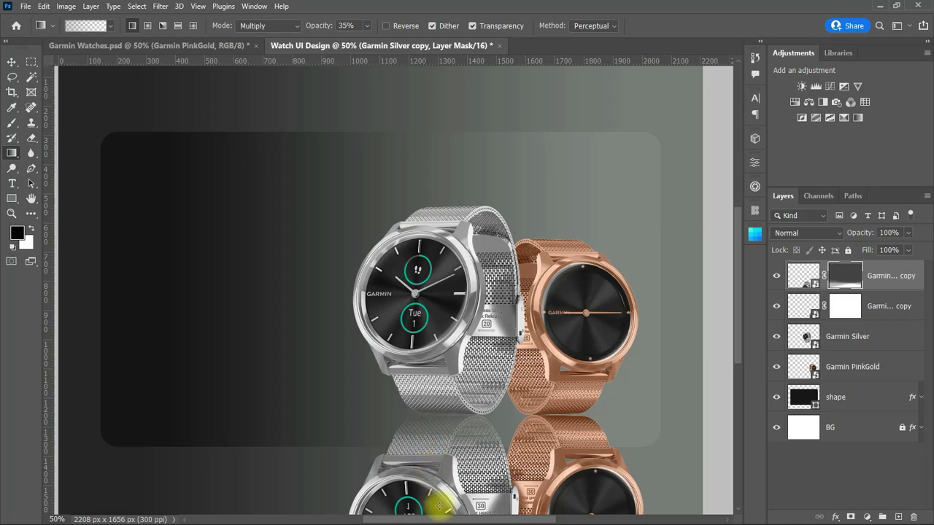
pyautogui.scroll(-3, 474, 480)
pyautogui.moveTo(459, 358); pyautogui.dragTo(451, 467)
pyautogui.moveTo(436, 387)
pyautogui.mouseDown()
pyautogui.moveTo(446, 452)
pyautogui.moveTo(425, 375)
pyautogui.mouseUp()
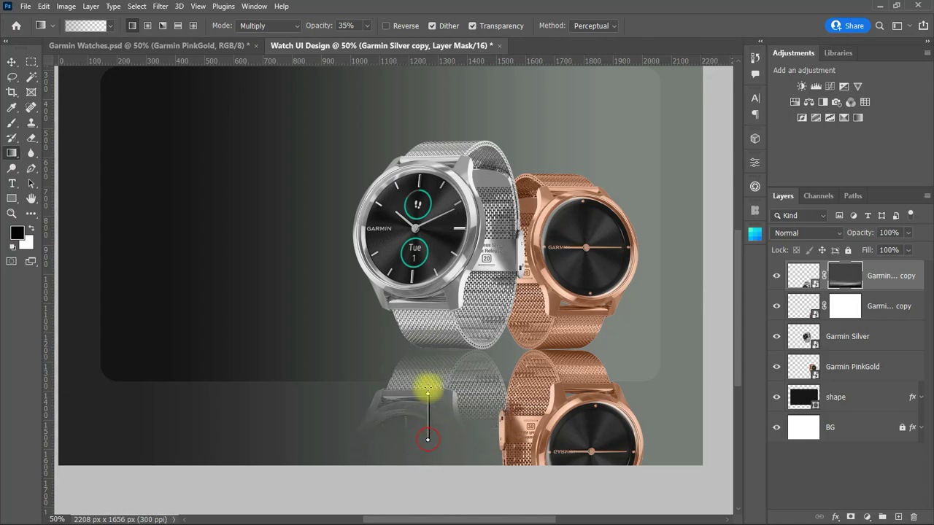
# Step: Set the blend mode of the Garmin Silver copy layer to Overlay
pyautogui.click(797, 274)
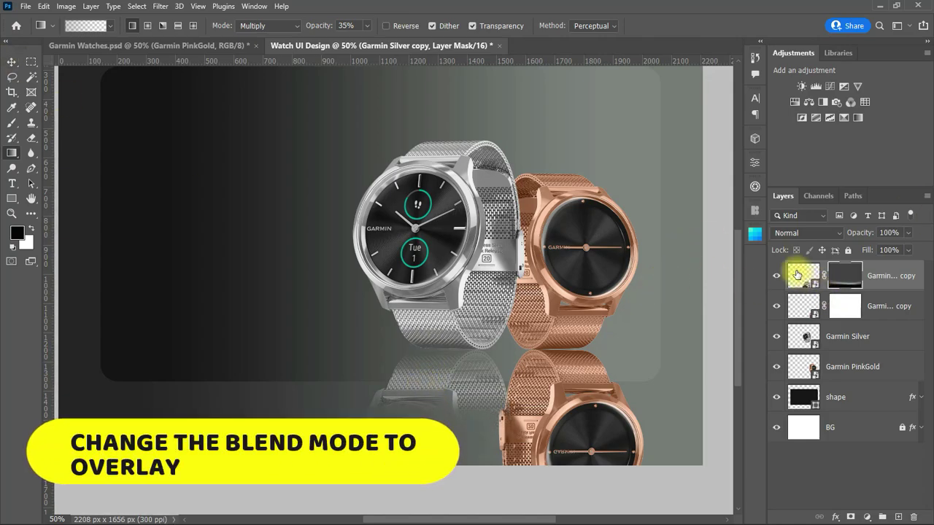
pyautogui.click(831, 234)
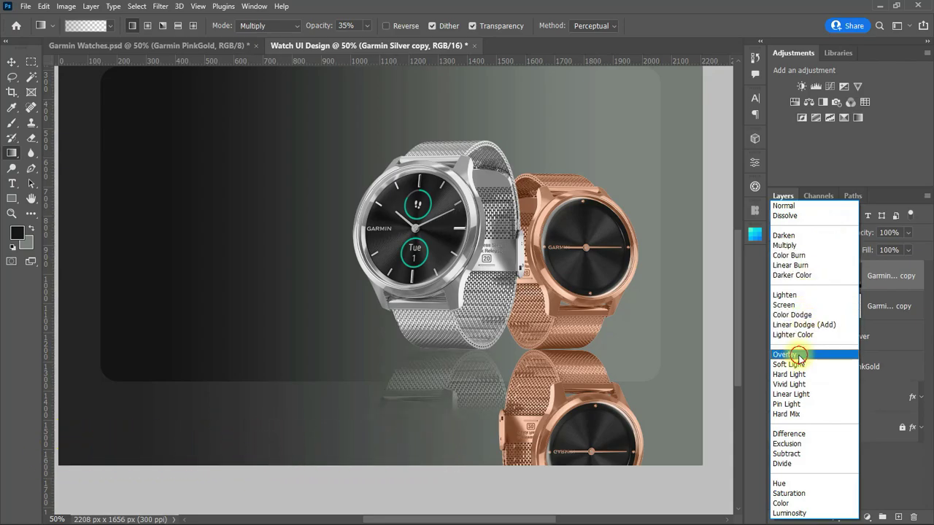
pyautogui.click(800, 355)
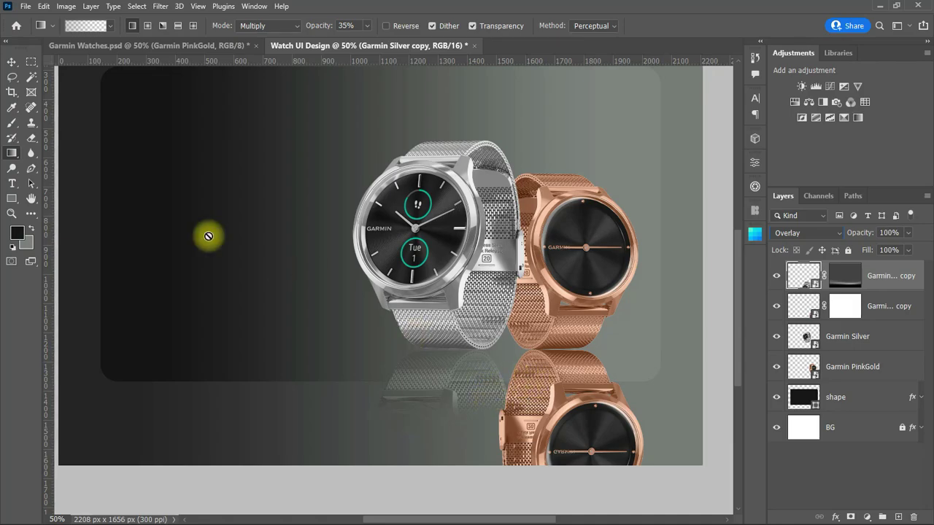
# Step: Fade out the pink gold watch reflection with repeated black-to-transparent gradients on its layer mask
pyautogui.click(11, 62)
pyautogui.click(579, 379)
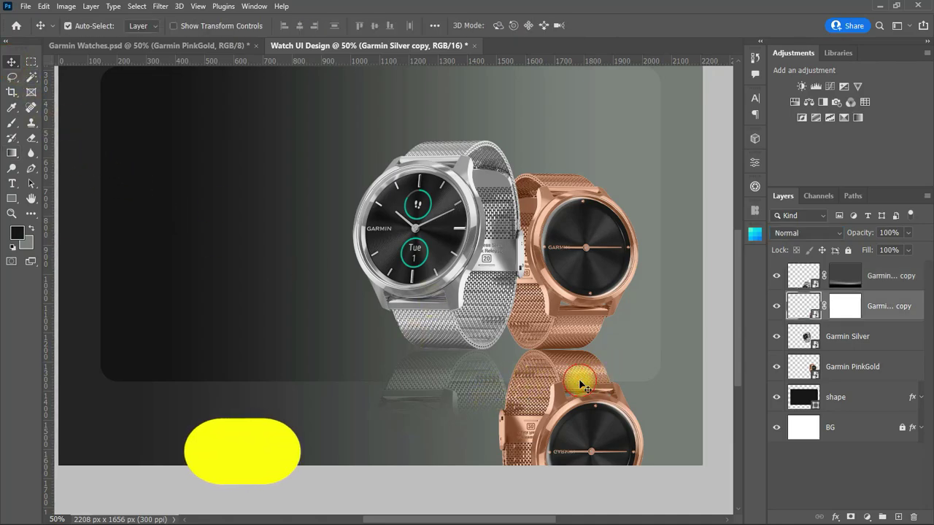
pyautogui.click(844, 306)
pyautogui.press('g')
pyautogui.moveTo(563, 344); pyautogui.dragTo(563, 369)
pyautogui.moveTo(563, 343); pyautogui.dragTo(564, 399)
pyautogui.moveTo(563, 346); pyautogui.dragTo(560, 390)
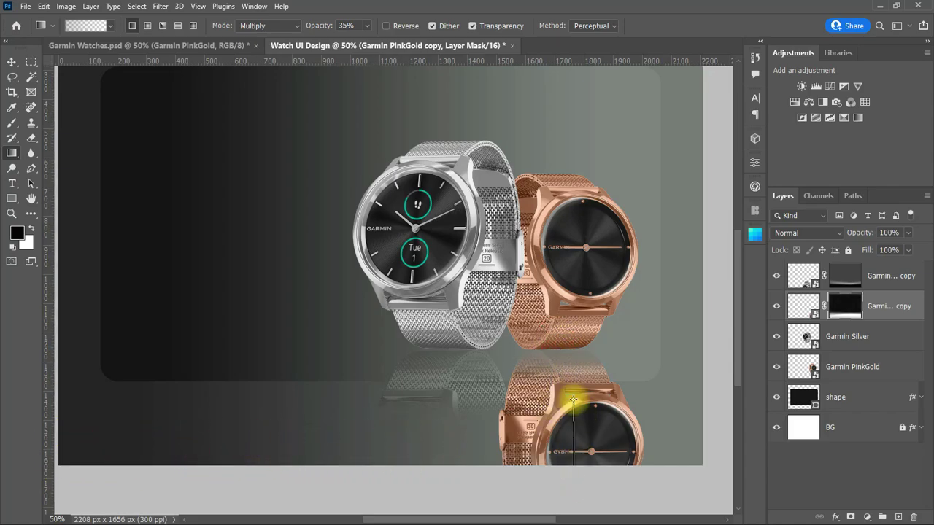
pyautogui.moveTo(549, 436); pyautogui.dragTo(549, 376)
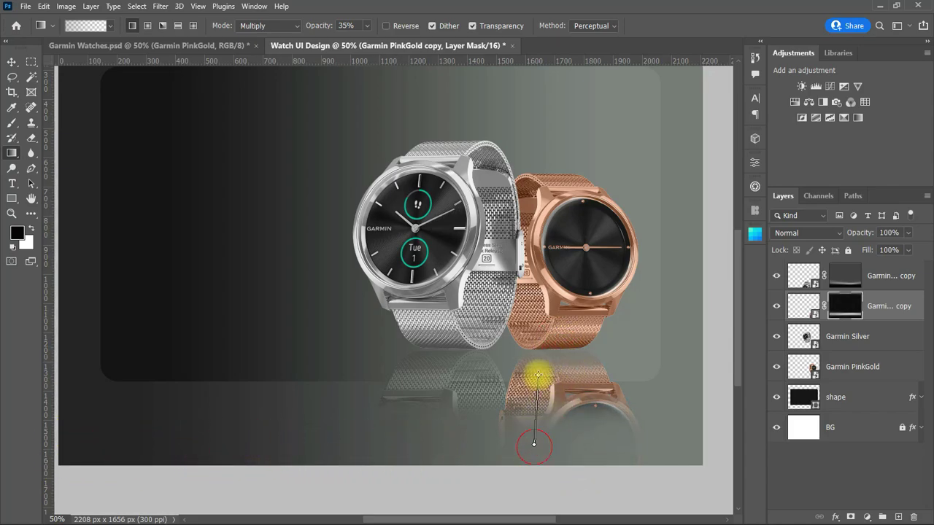
pyautogui.moveTo(551, 418); pyautogui.dragTo(550, 390)
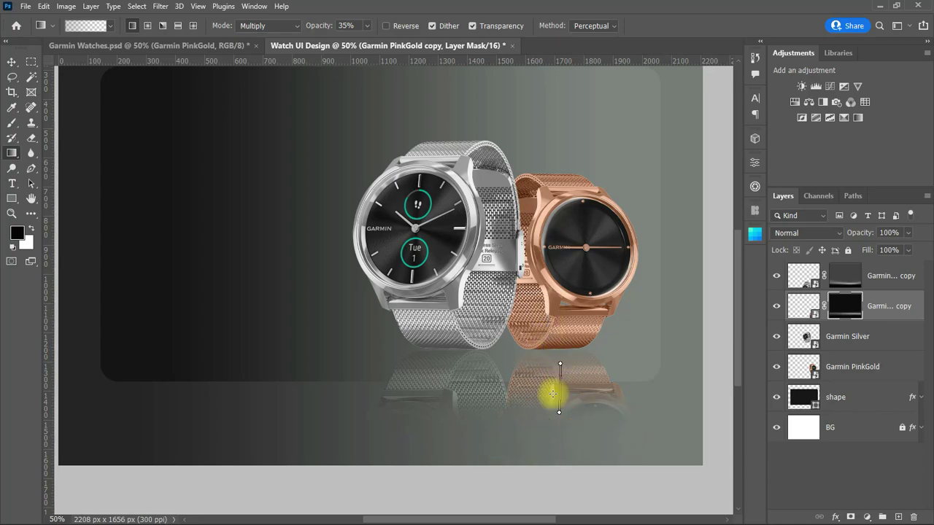
# Step: Set the blend mode of the Garmin PinkGold copy layer to Overlay
pyautogui.click(831, 233)
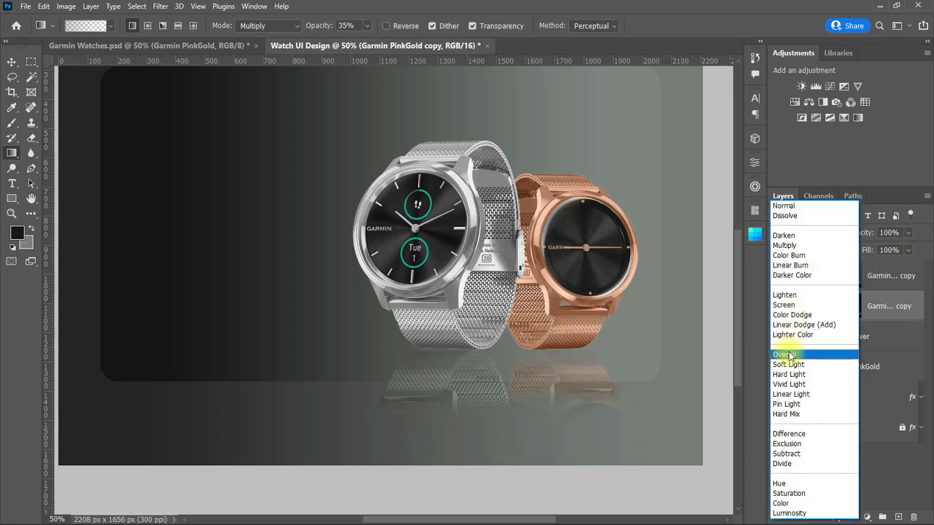
pyautogui.click(795, 357)
pyautogui.click(12, 64)
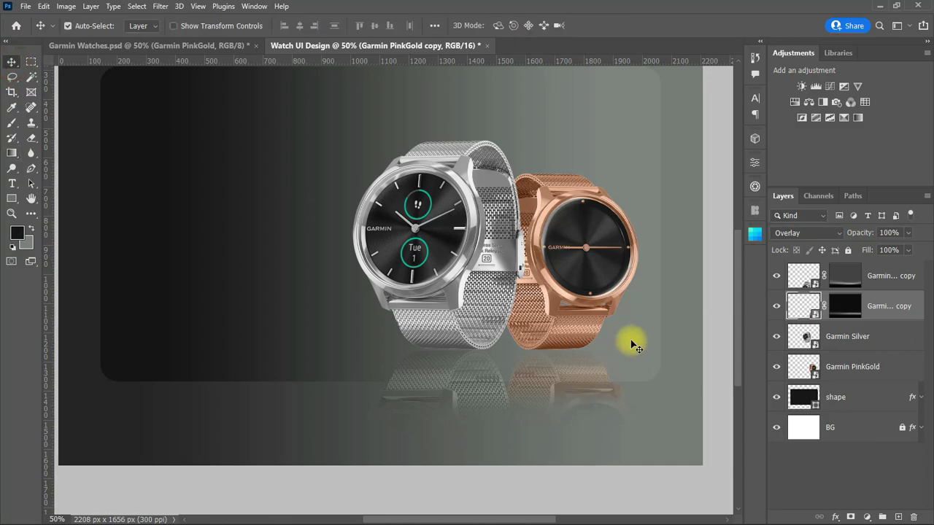
pyautogui.click(235, 253)
pyautogui.rightClick(884, 393)
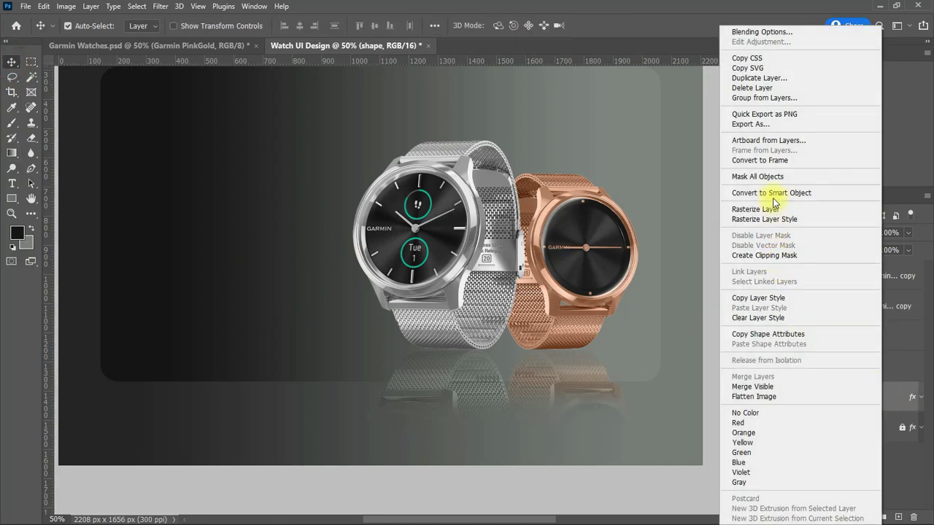
pyautogui.click(908, 334)
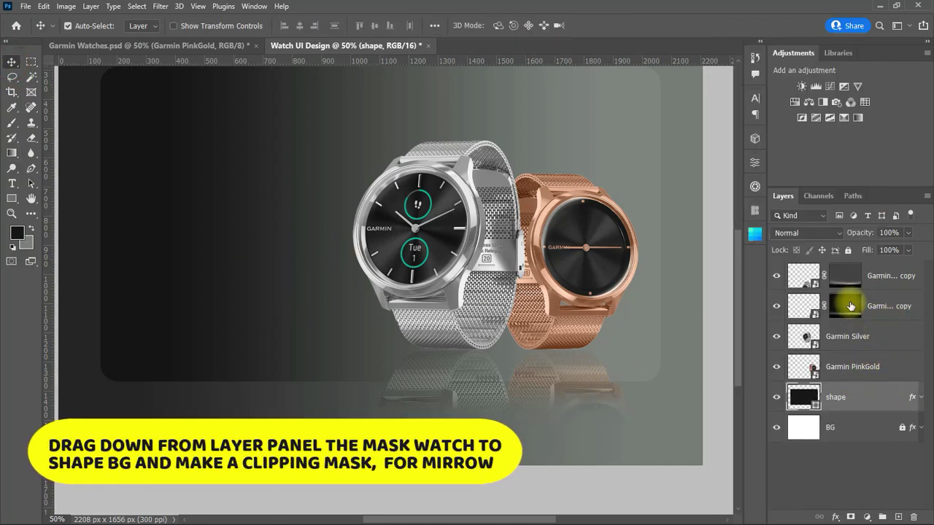
# Step: Move both masked reflection layers directly above the shape layer and clip them to it
pyautogui.moveTo(801, 305); pyautogui.dragTo(804, 376)
pyautogui.moveTo(800, 275); pyautogui.dragTo(810, 353)
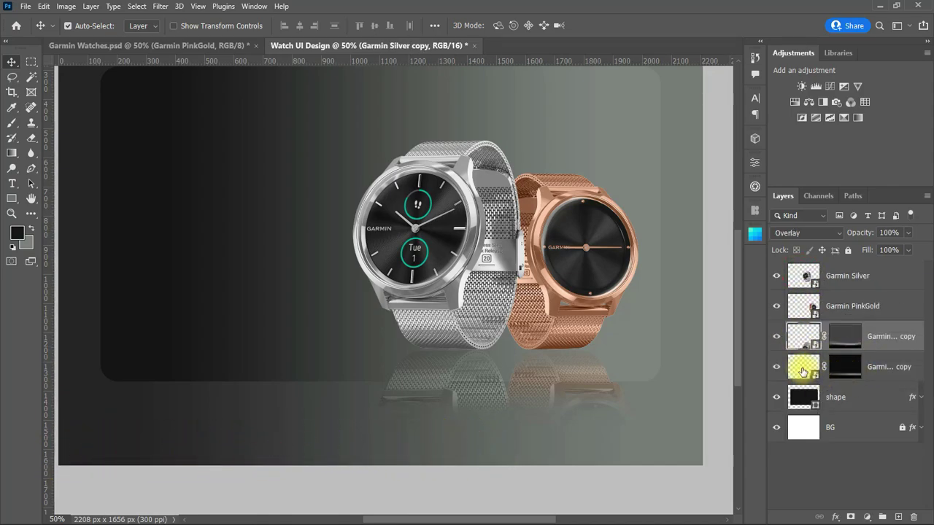
pyautogui.click(802, 372)
pyautogui.keyDown('alt'); pyautogui.click(836, 375); pyautogui.keyUp('alt')
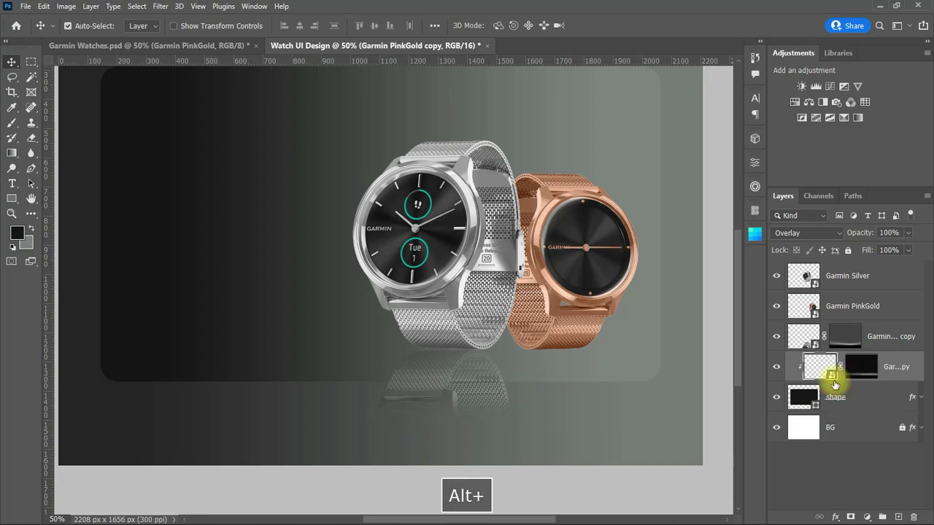
pyautogui.click(885, 335)
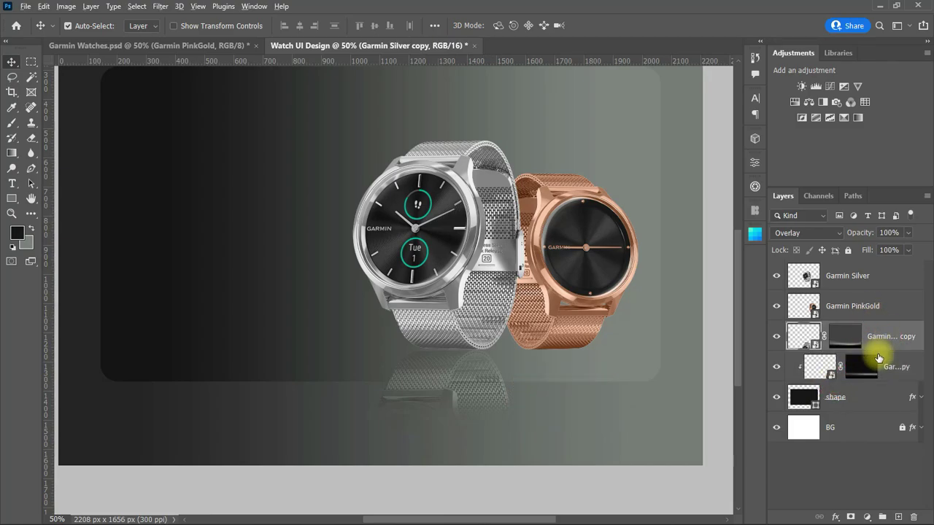
pyautogui.keyDown('alt'); pyautogui.click(882, 348); pyautogui.keyUp('alt')
# Step: Convert the shape layer to a Smart Object
pyautogui.rightClick(875, 397)
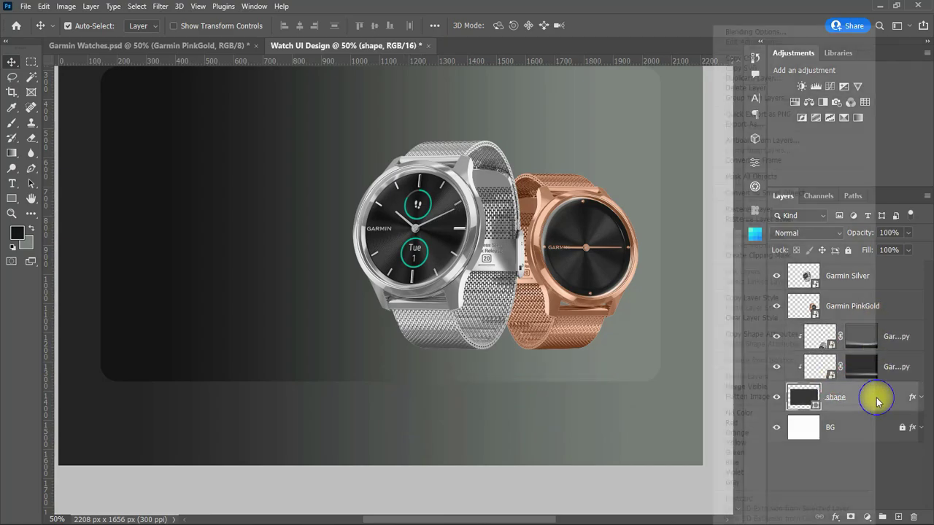
pyautogui.click(765, 192)
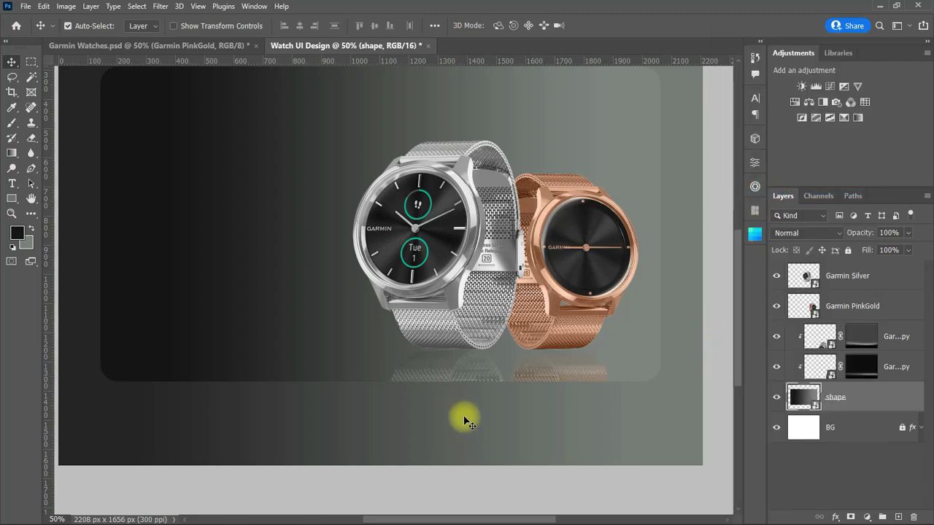
# Step: Add a 10 px outside stroke to the shape layer, filled with a linear gradient from 002f2f to 130700
pyautogui.doubleClick(880, 397)
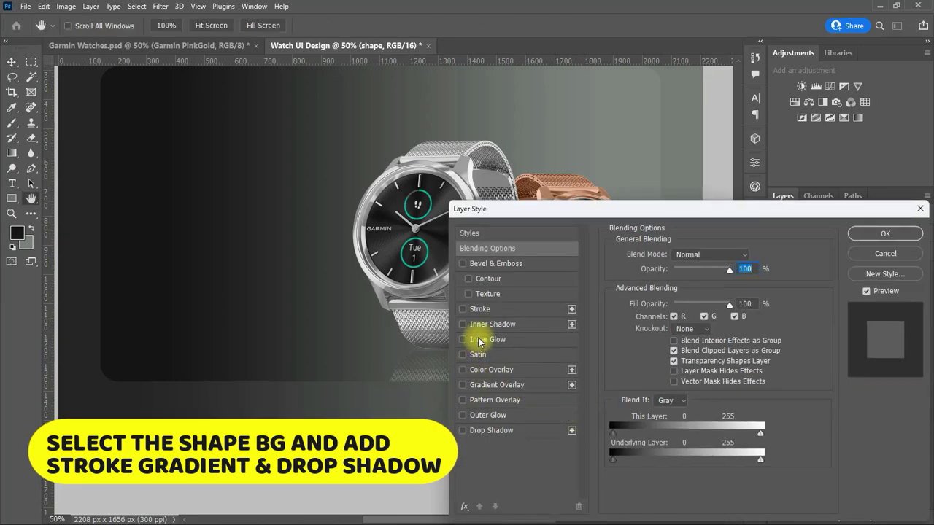
pyautogui.click(480, 309)
pyautogui.moveTo(511, 209); pyautogui.dragTo(608, 205)
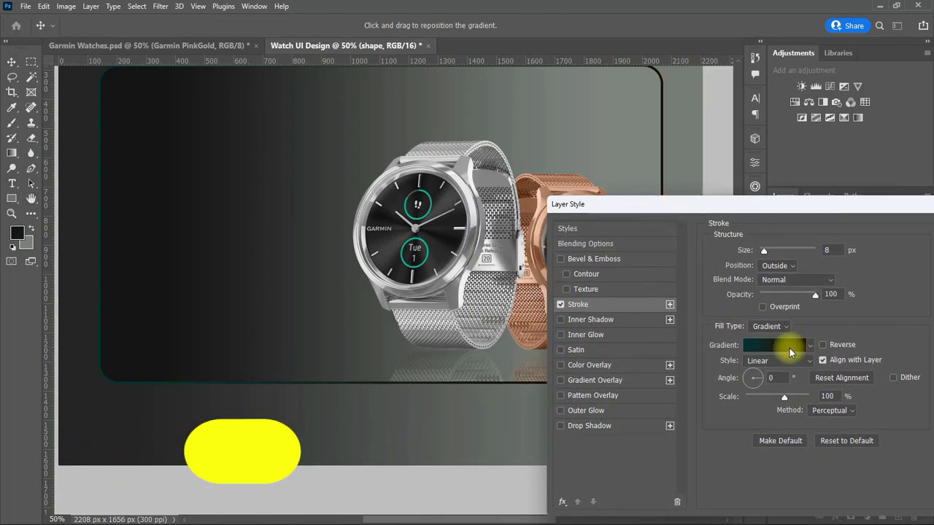
pyautogui.click(771, 345)
pyautogui.doubleClick(673, 404)
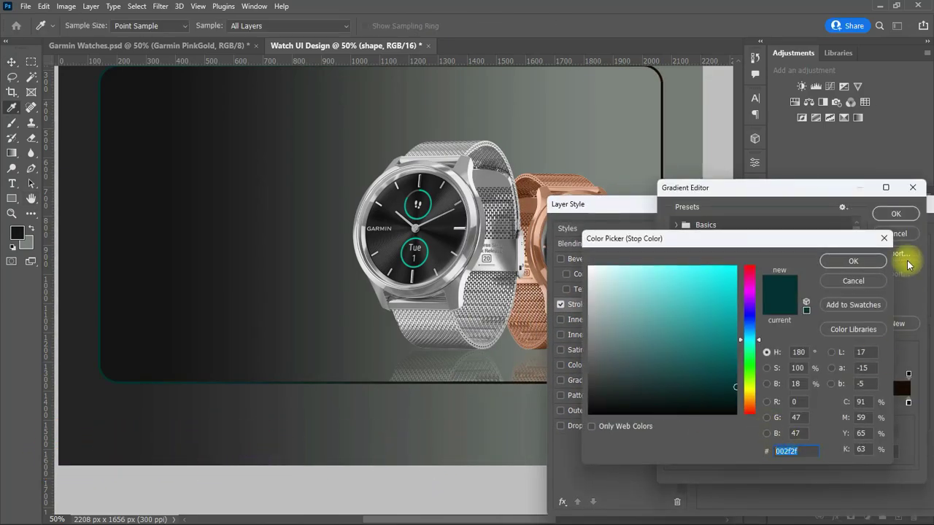
pyautogui.click(853, 260)
pyautogui.doubleClick(908, 403)
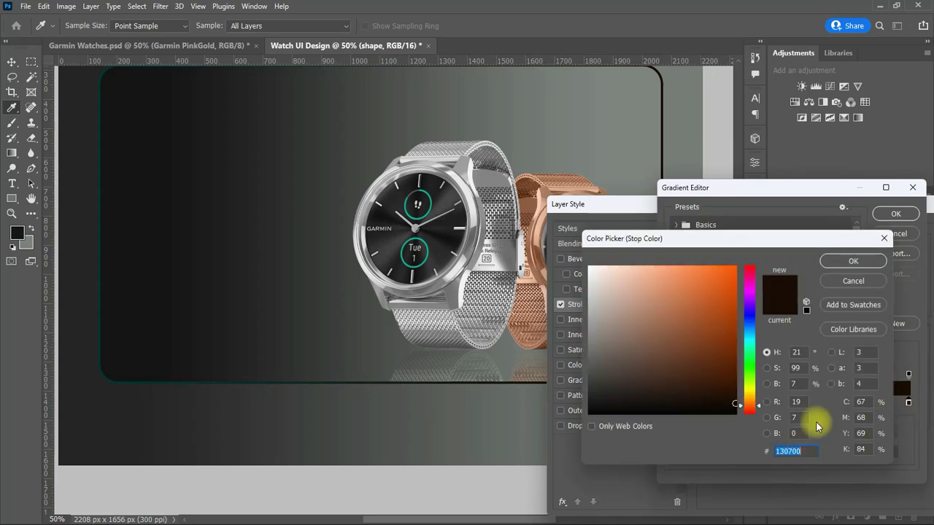
pyautogui.click(860, 259)
pyautogui.click(894, 212)
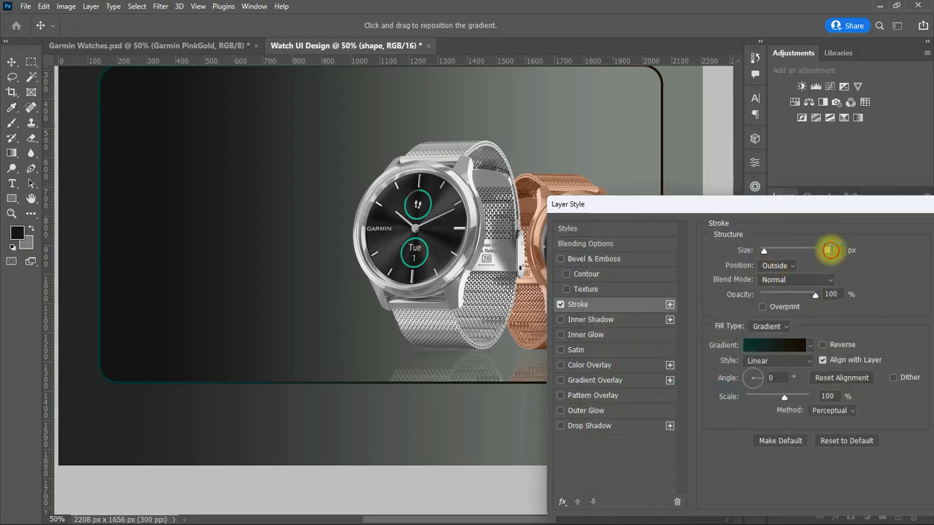
pyautogui.write('10')
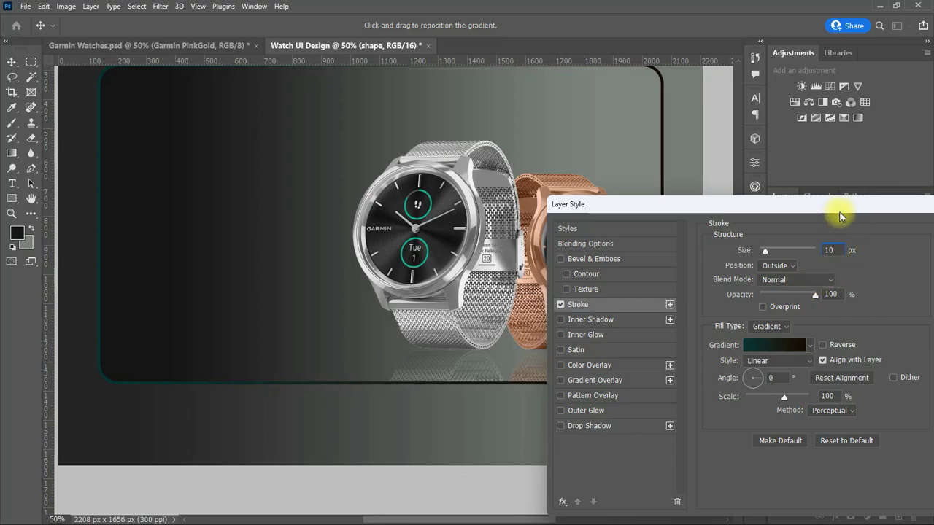
pyautogui.moveTo(808, 212); pyautogui.dragTo(681, 214)
pyautogui.moveTo(593, 210); pyautogui.dragTo(682, 184)
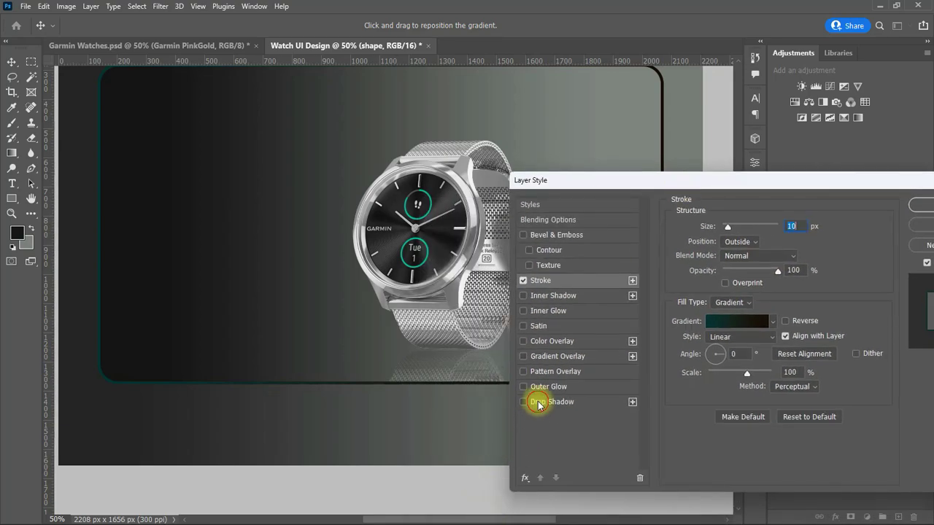
# Step: Add a Multiply drop shadow to the shape layer with 55% opacity, 35 px distance and 50 px size
pyautogui.click(543, 402)
pyautogui.moveTo(801, 243); pyautogui.dragTo(776, 243)
pyautogui.doubleClick(792, 283)
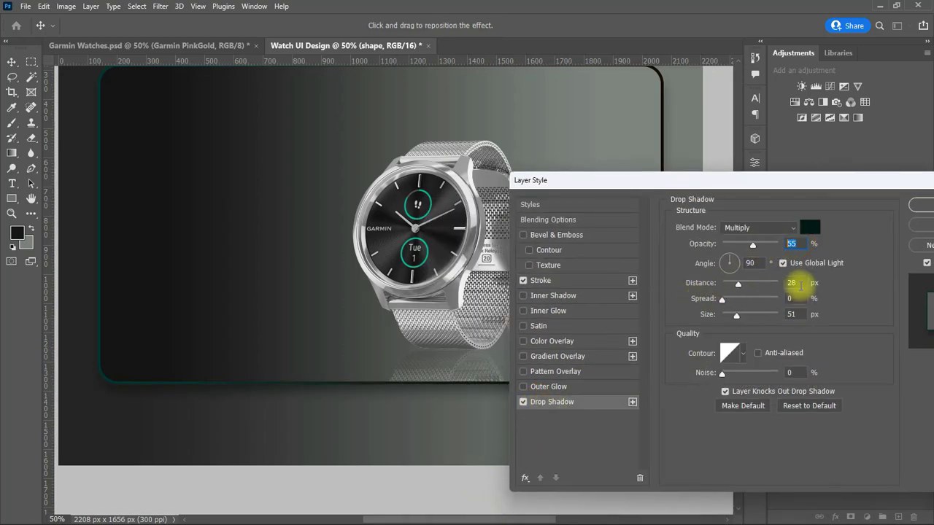
pyautogui.write('35')
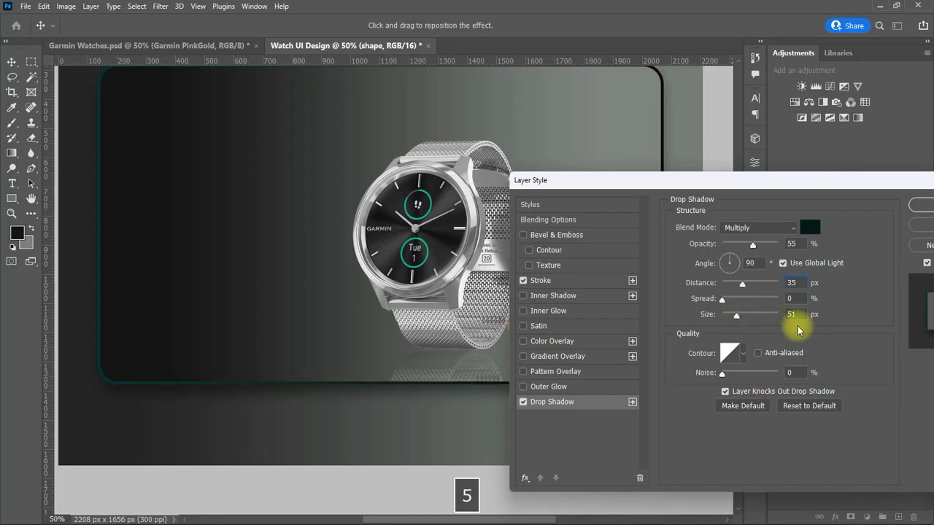
pyautogui.click(795, 313)
pyautogui.doubleClick(796, 314)
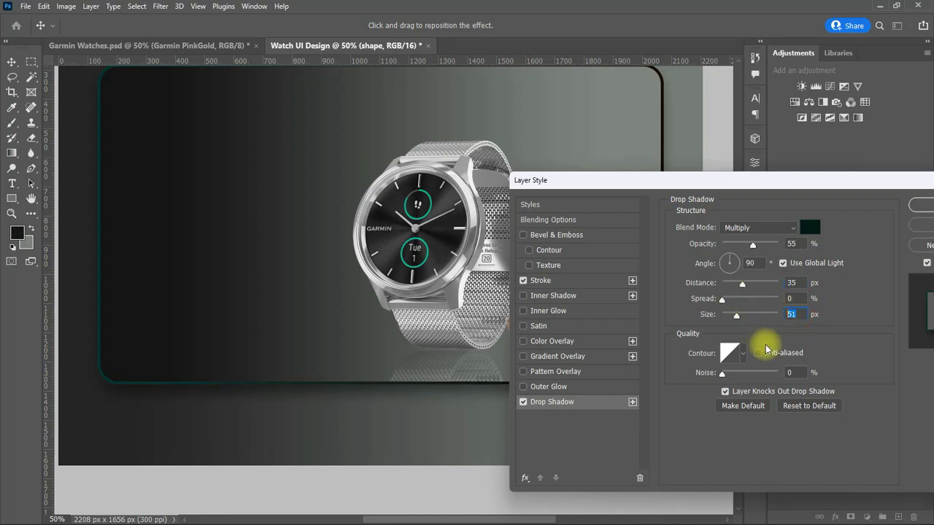
pyautogui.write('50')
pyautogui.moveTo(886, 181); pyautogui.dragTo(829, 187)
pyautogui.click(876, 213)
# Step: Collapse the shape layer's effects list and group all layers from Garmin Silver down to shape, leaving BG outside
pyautogui.scroll(3, 649, 340)
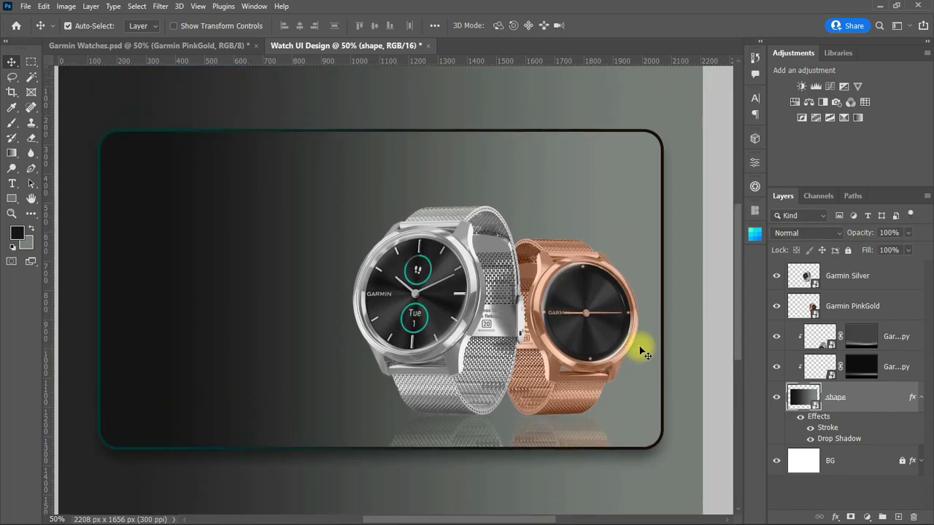
pyautogui.moveTo(487, 518); pyautogui.dragTo(478, 521)
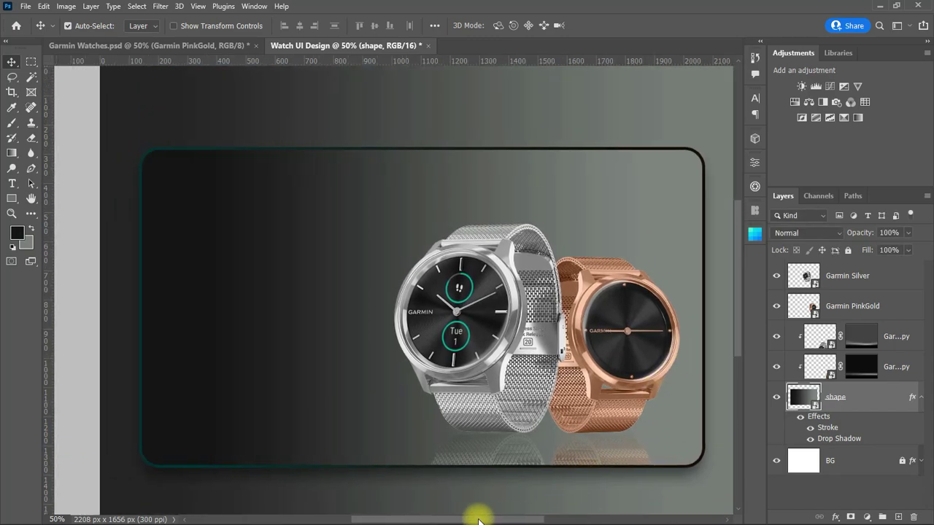
pyautogui.scroll(-1, 531, 340)
pyautogui.click(915, 279)
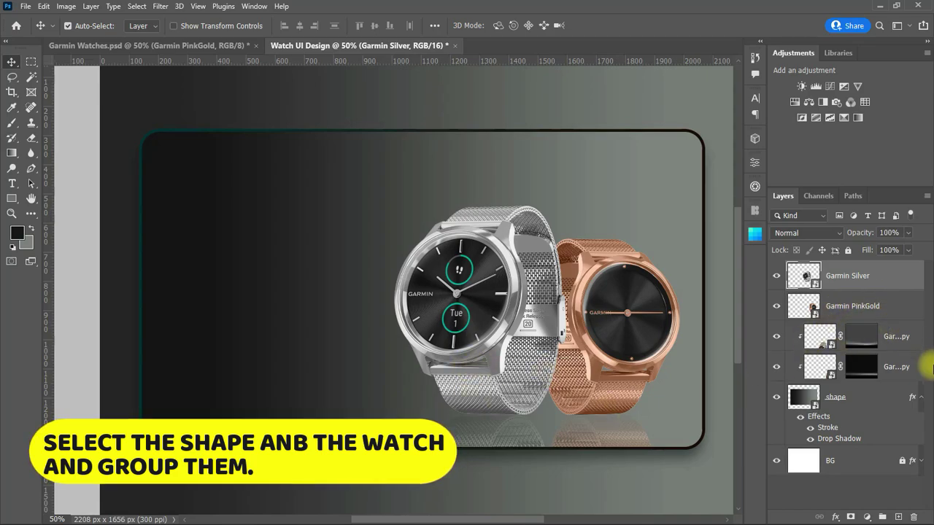
pyautogui.click(920, 397)
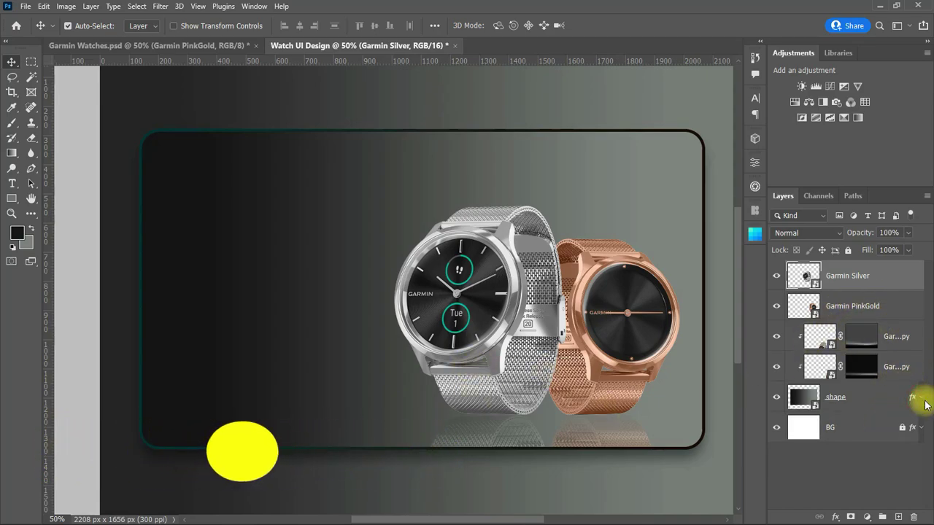
pyautogui.click(881, 401)
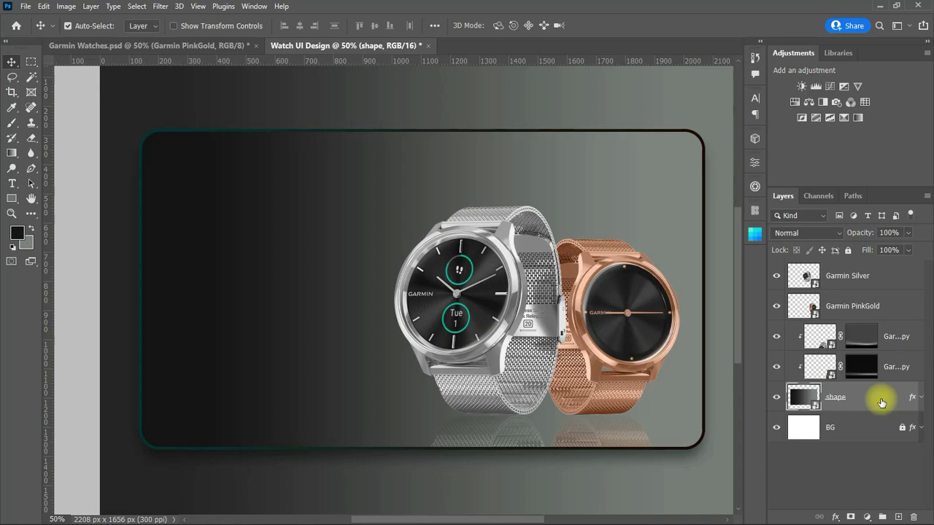
pyautogui.keyDown('shift'); pyautogui.click(887, 284); pyautogui.keyUp('shift')
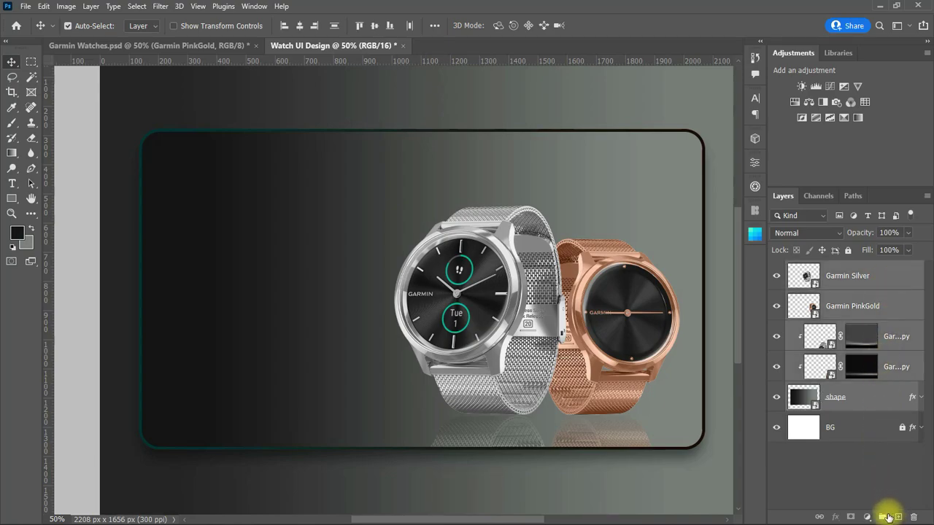
pyautogui.click(884, 516)
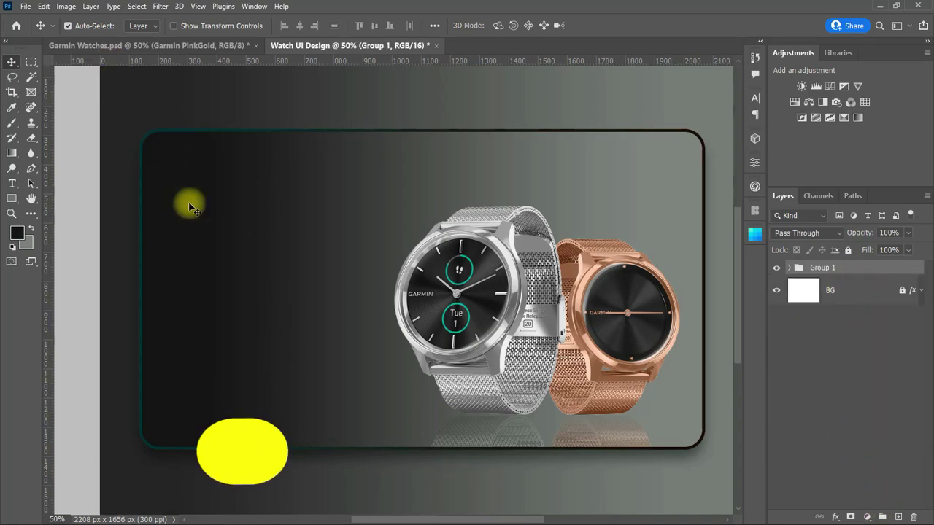
# Step: Draw a rectangle about 216 × 185 px near the lower-left corner of the panel, with no stroke
pyautogui.click(12, 198)
pyautogui.click(55, 203)
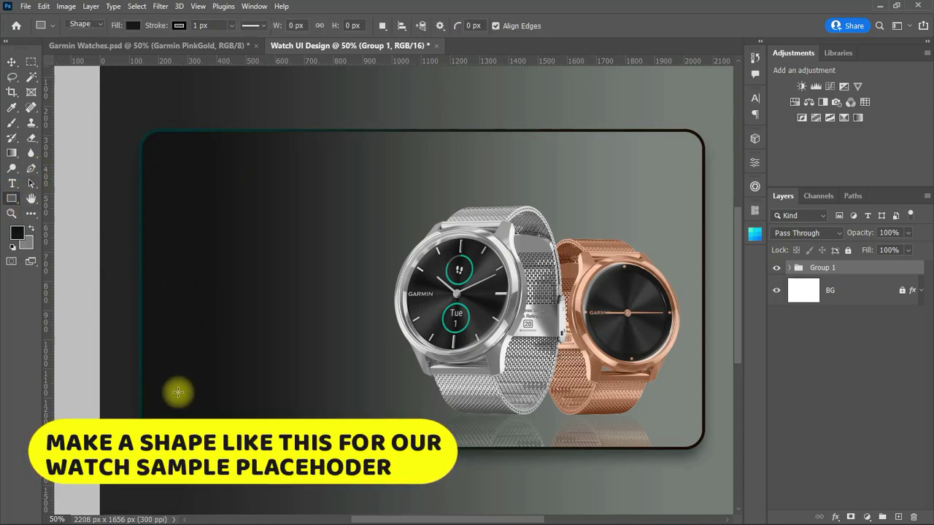
pyautogui.moveTo(177, 390); pyautogui.dragTo(207, 414)
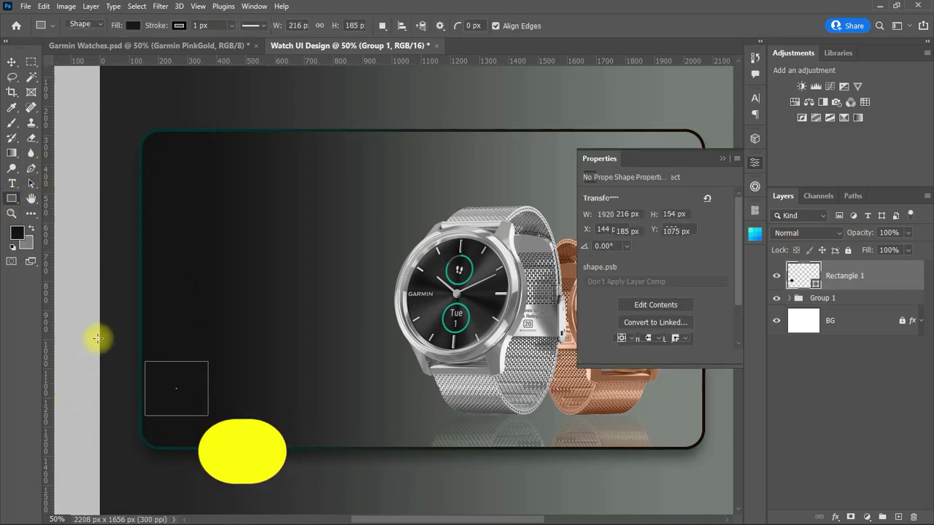
pyautogui.click(620, 307)
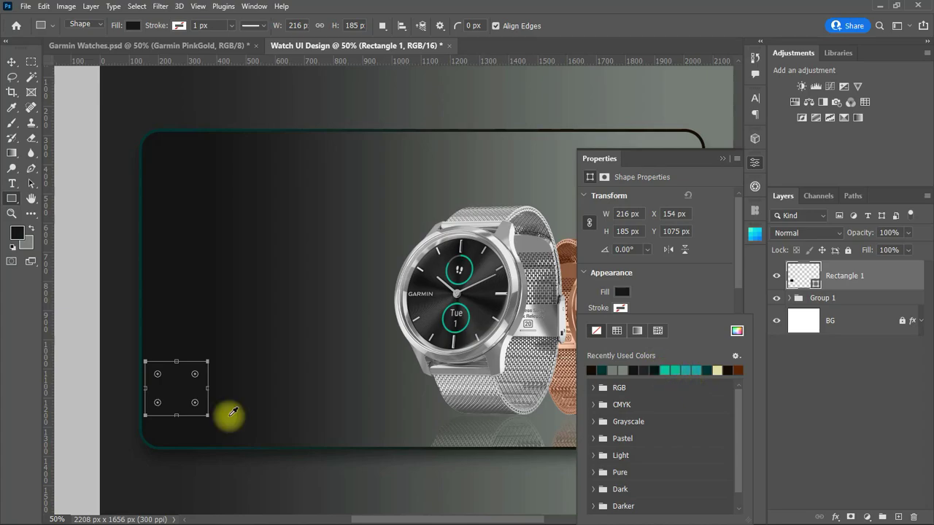
pyautogui.click(620, 309)
pyautogui.click(620, 308)
pyautogui.click(620, 308)
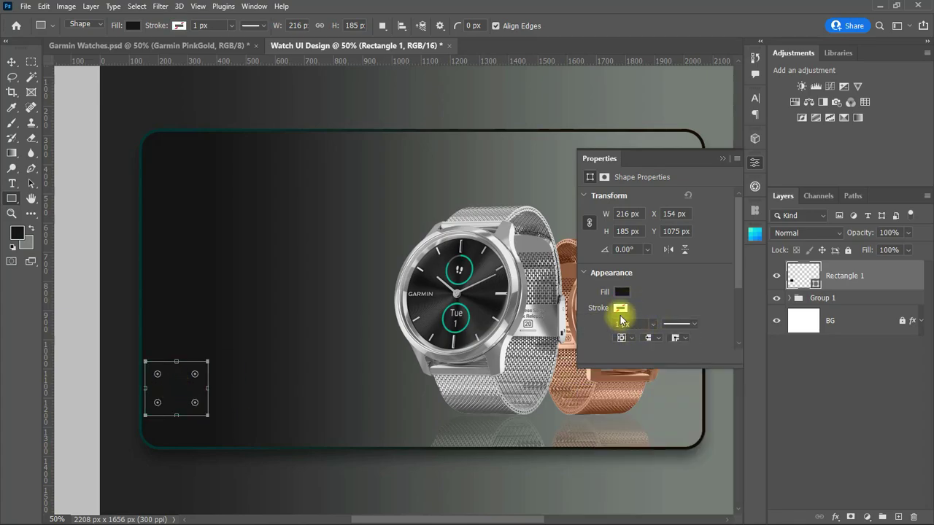
# Step: Fill the rectangle with the recently used pale yellow and move it right to about X 236 px
pyautogui.click(622, 293)
pyautogui.click(716, 354)
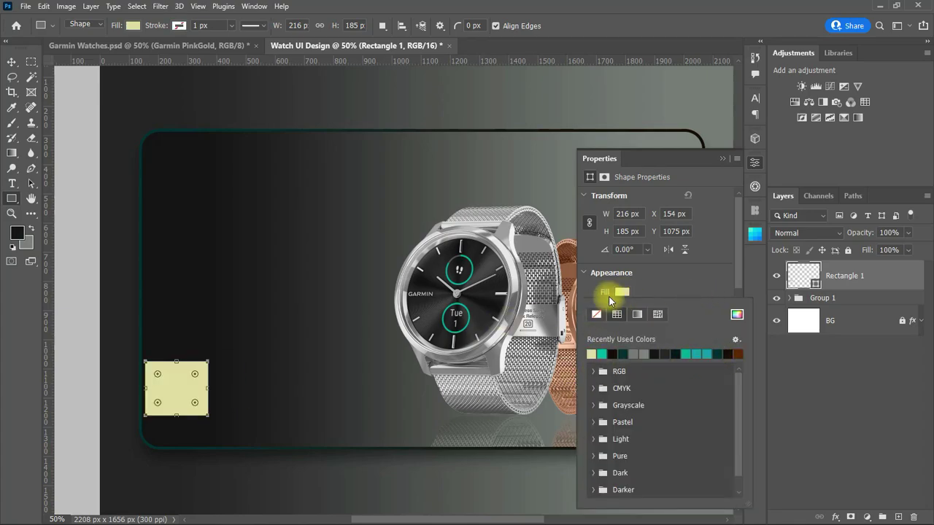
pyautogui.click(719, 162)
pyautogui.click(722, 158)
pyautogui.click(12, 62)
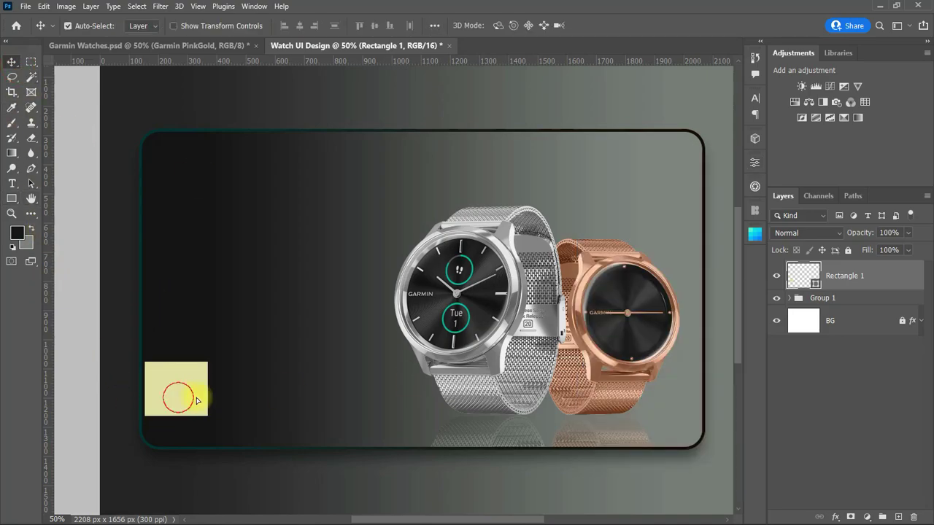
pyautogui.moveTo(194, 390); pyautogui.dragTo(217, 391)
# Step: Round all the rectangle's corners to 30 px and change its fill to a bright yellow
pyautogui.click(755, 162)
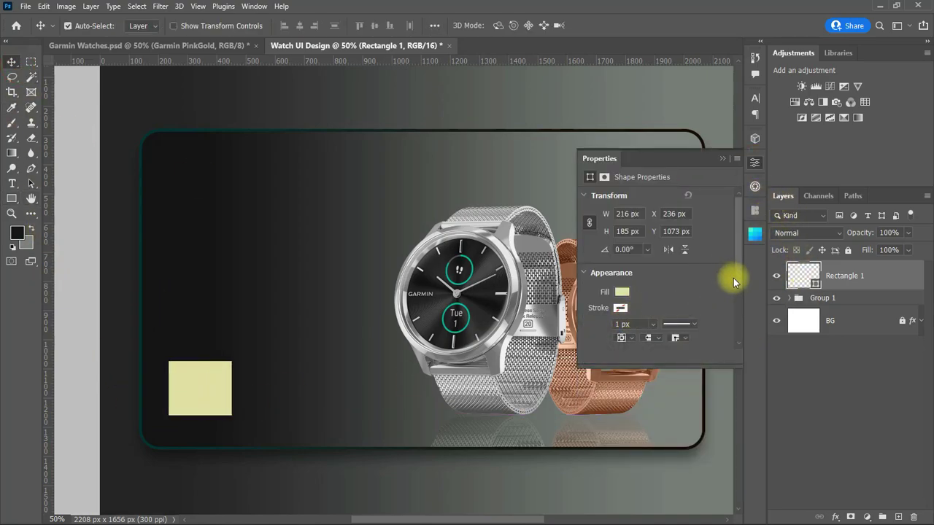
pyautogui.scroll(-2, 733, 278)
pyautogui.doubleClick(650, 306)
pyautogui.write('30')
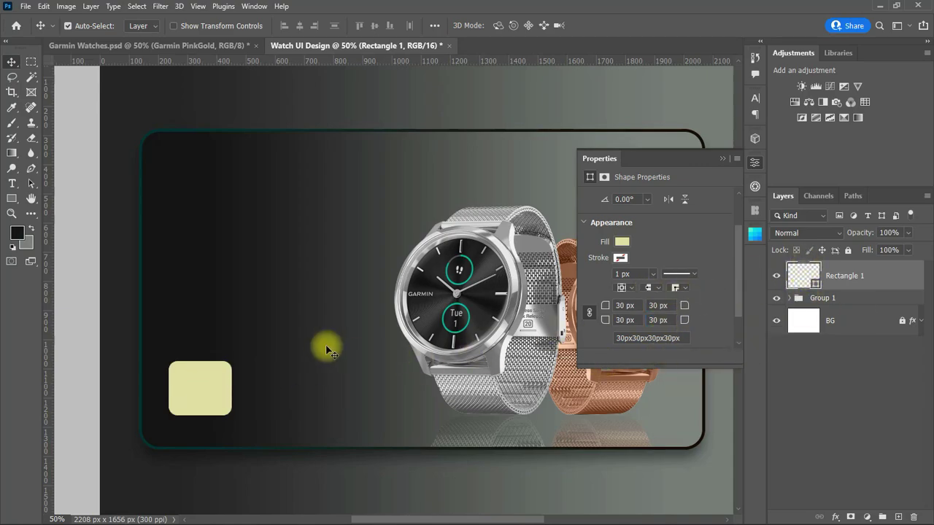
pyautogui.doubleClick(799, 276)
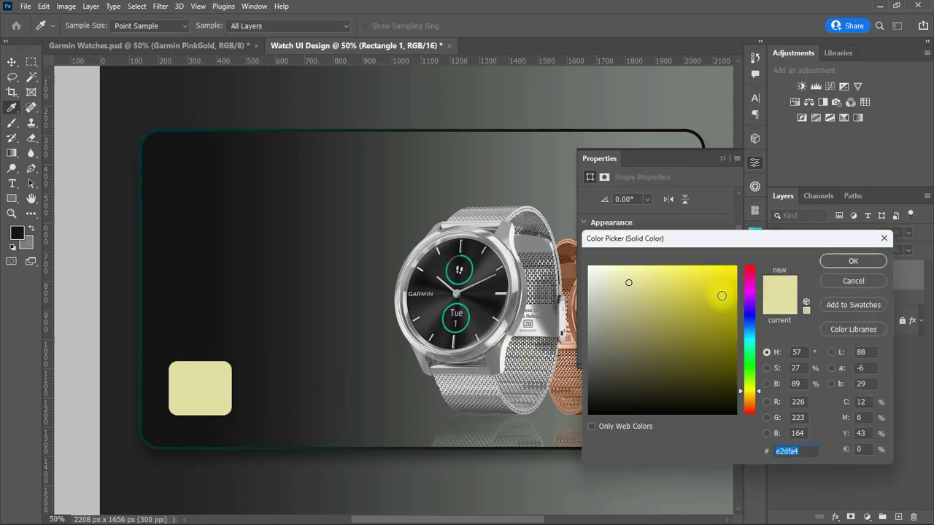
pyautogui.moveTo(721, 296); pyautogui.dragTo(720, 262)
pyautogui.click(853, 260)
# Step: Duplicate the yellow rounded rectangle twice to the right, forming an evenly spaced row of three
pyautogui.press('v')
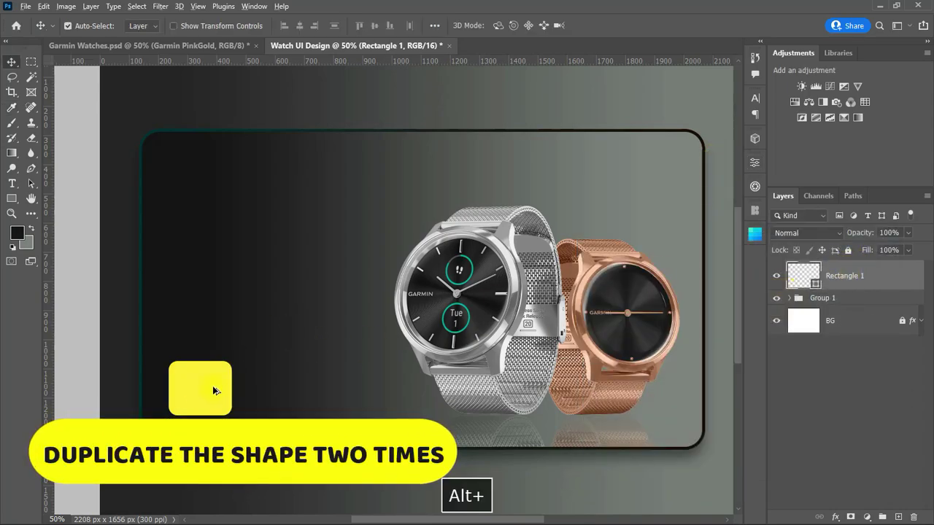
pyautogui.moveTo(208, 387); pyautogui.dragTo(347, 388)
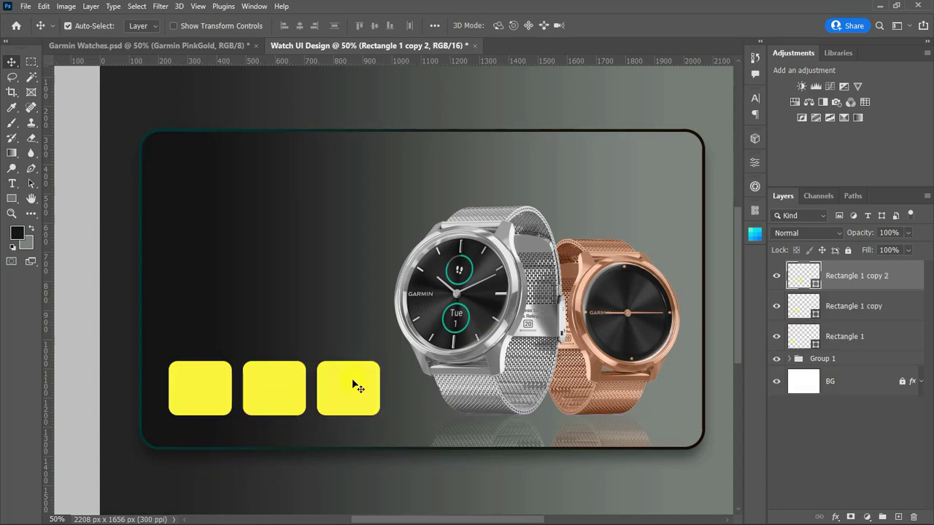
# Step: Switch to Garmin Watches.psd, move the pink gold watch aside and bring the Garmin Gray watch into the Watch UI Design document
pyautogui.moveTo(440, 521); pyautogui.dragTo(426, 521)
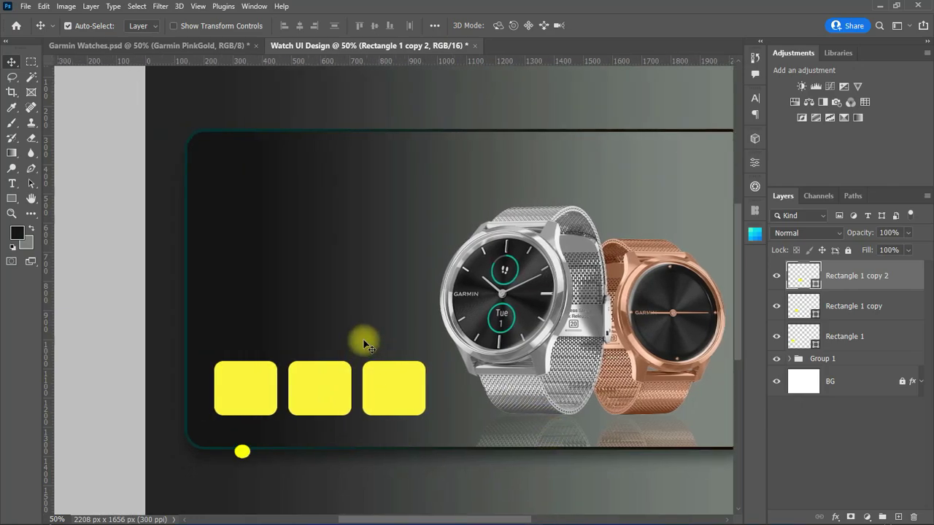
pyautogui.scroll(1, 366, 340)
pyautogui.click(129, 45)
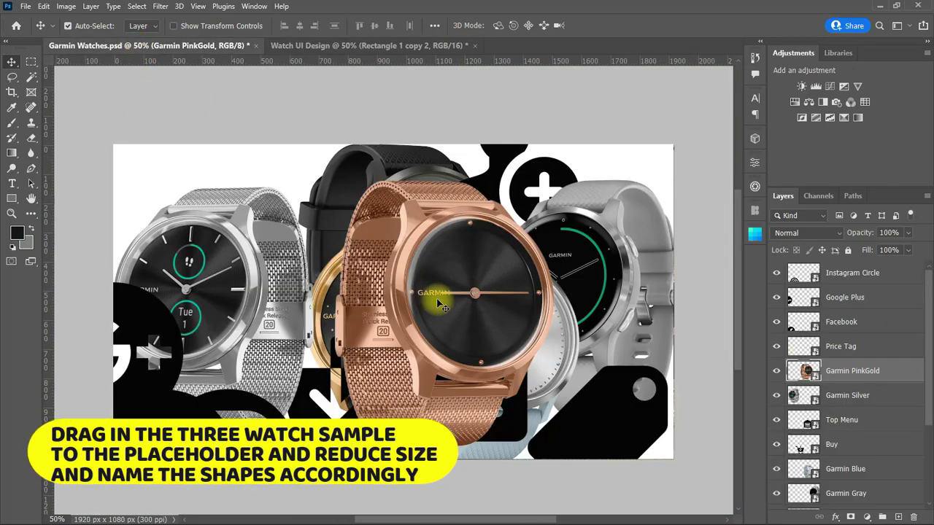
pyautogui.moveTo(437, 298); pyautogui.dragTo(428, 292)
pyautogui.click(584, 267)
pyautogui.moveTo(584, 266); pyautogui.dragTo(263, 372)
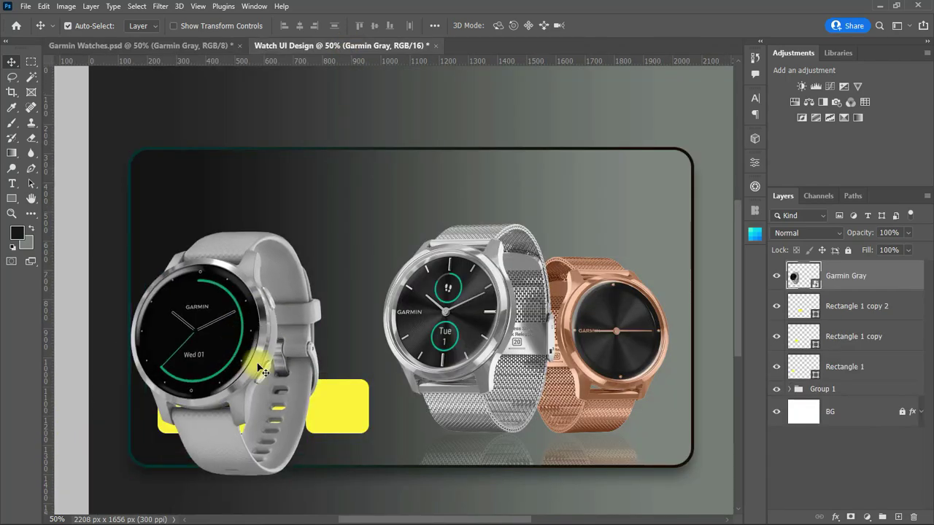
# Step: Scale the Garmin Gray watch to 12.64% and position it over the upper part of the left yellow rectangle
pyautogui.hotkey('ctrl', 't')
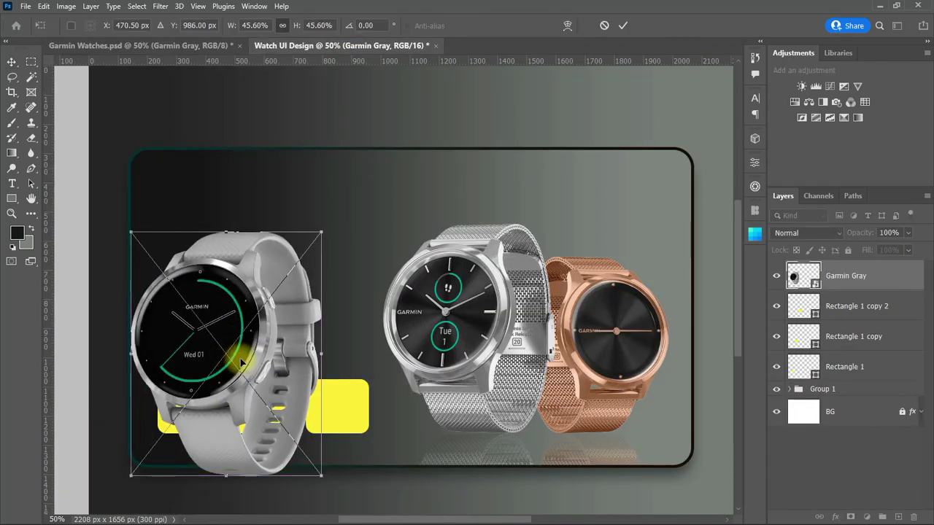
pyautogui.moveTo(323, 353); pyautogui.dragTo(188, 372)
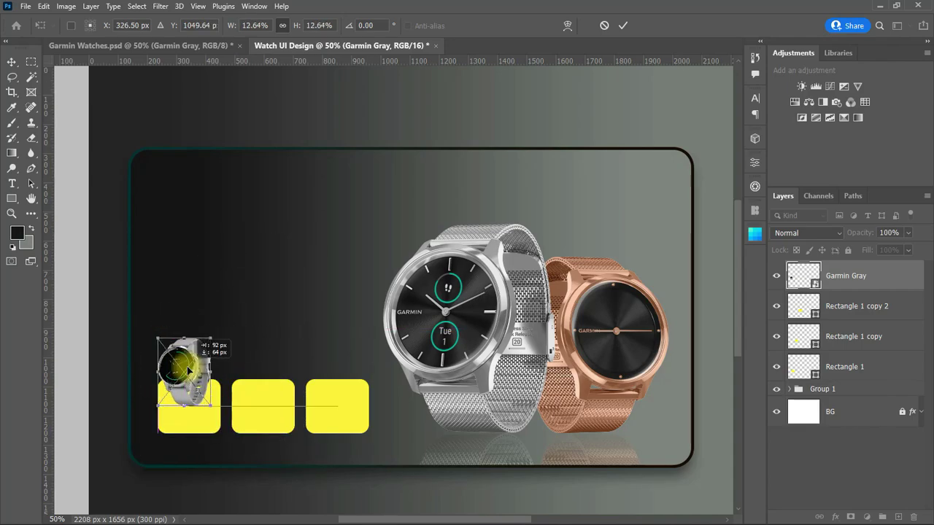
pyautogui.click(622, 25)
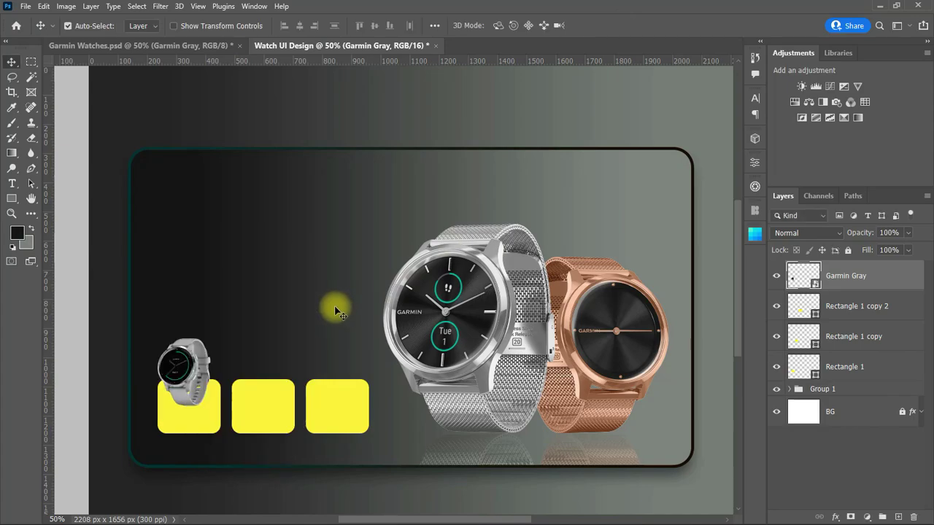
pyautogui.press('Right')
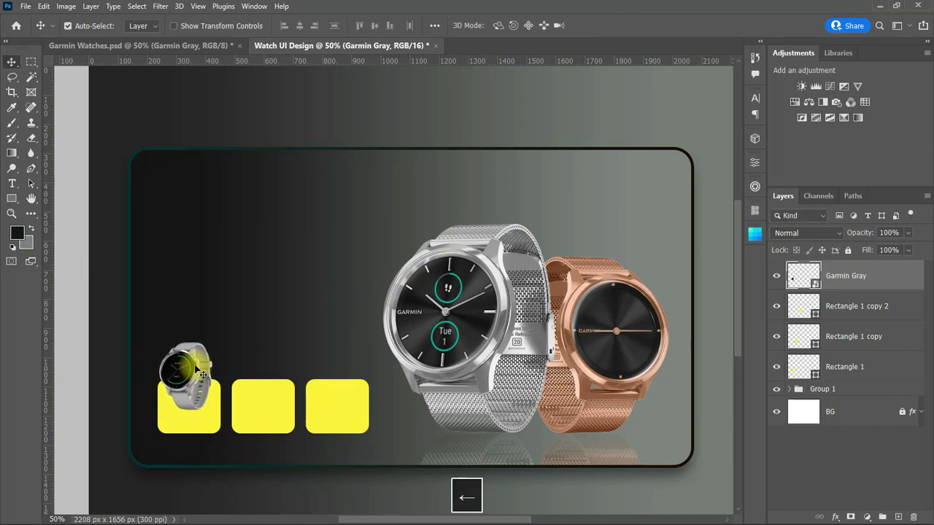
# Step: Move the Rectangle 1 layer directly below Garmin Gray and rename the rectangle layers shape 1, shape 2 and shape 3 from left to right
pyautogui.moveTo(868, 366); pyautogui.dragTo(857, 311)
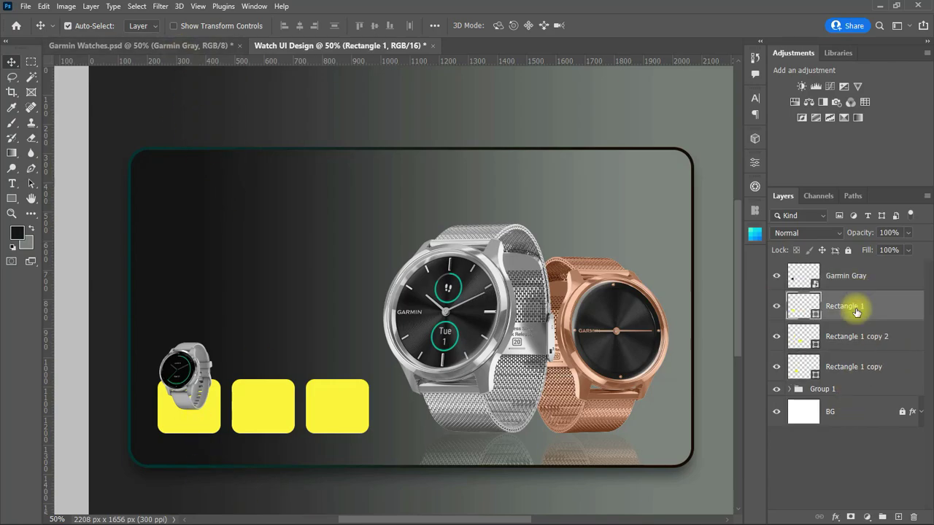
pyautogui.press('Return')
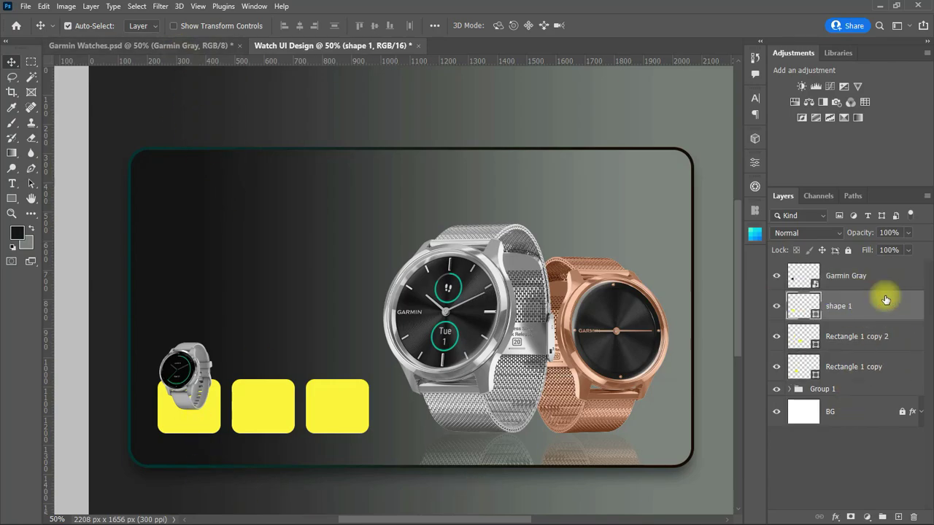
pyautogui.click(255, 405)
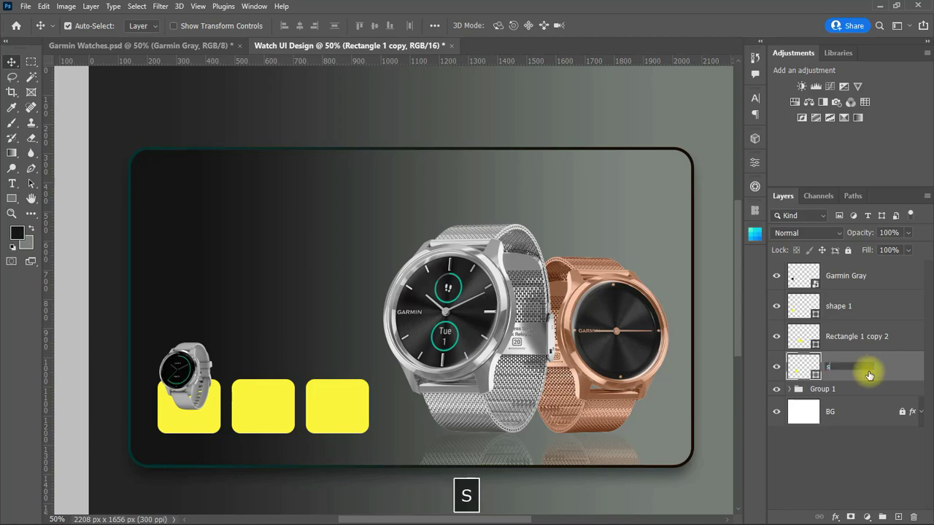
pyautogui.press('Return')
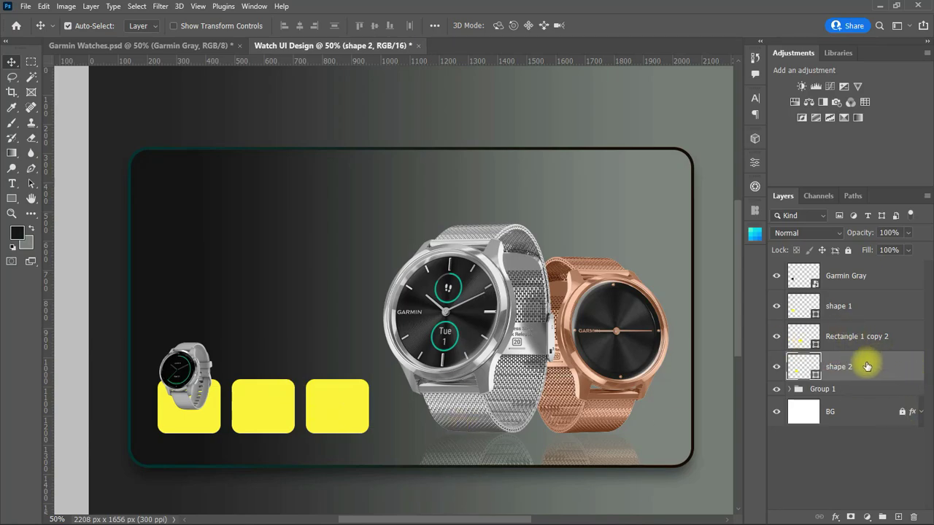
pyautogui.doubleClick(868, 336)
pyautogui.write('shape 3')
# Step: Bring the Garmin Gold watch from Garmin Watches.psd into the Watch UI Design document, directly above the shape 2 layer
pyautogui.click(884, 371)
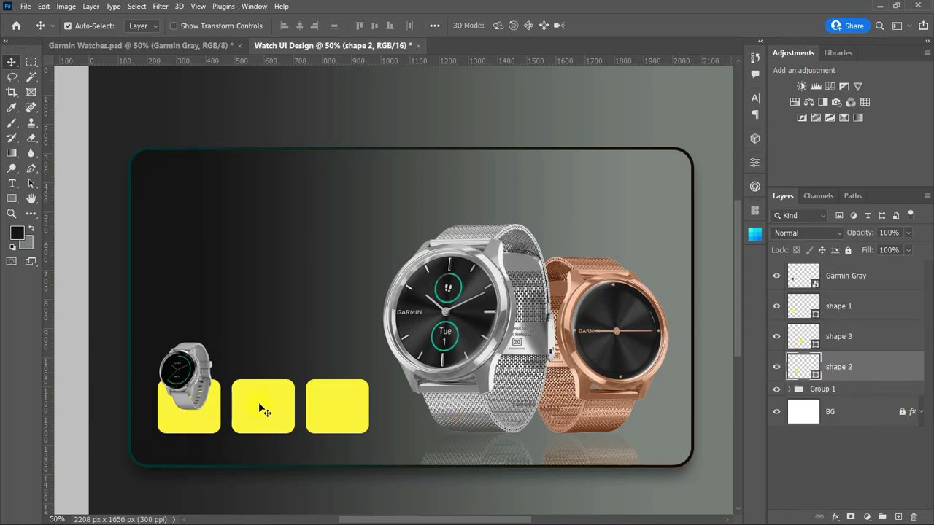
pyautogui.click(142, 47)
pyautogui.moveTo(342, 290); pyautogui.dragTo(244, 310)
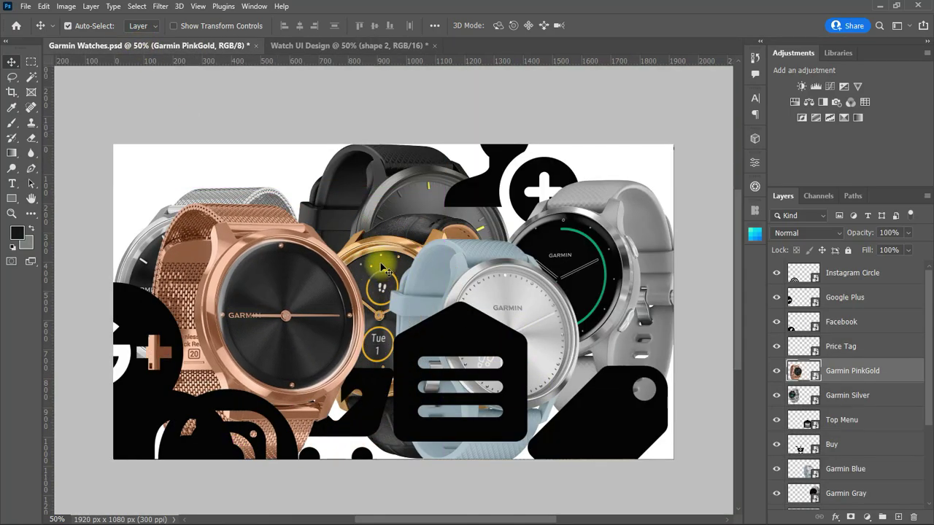
pyautogui.moveTo(381, 269); pyautogui.dragTo(310, 321)
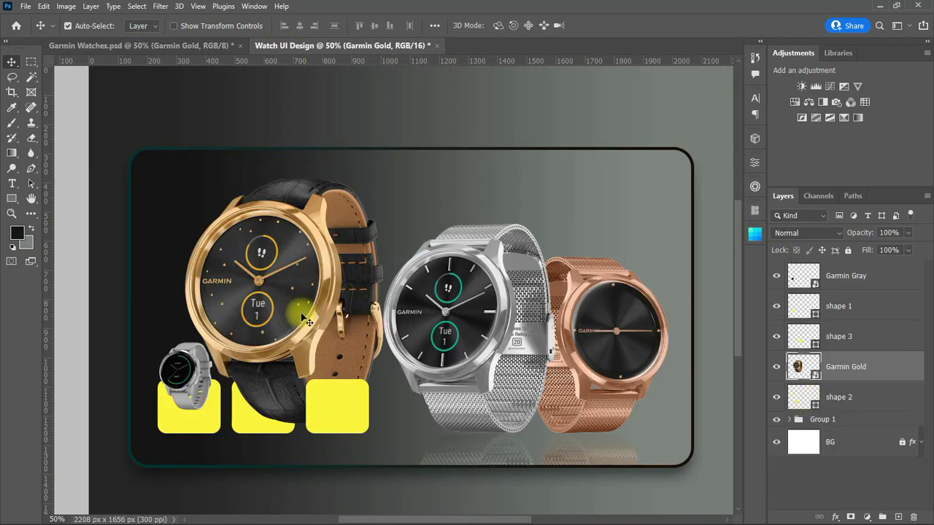
# Step: Scale the Garmin Gold watch to about 12.22% and position it over the upper part of the middle yellow rectangle
pyautogui.hotkey('ctrl', 't')
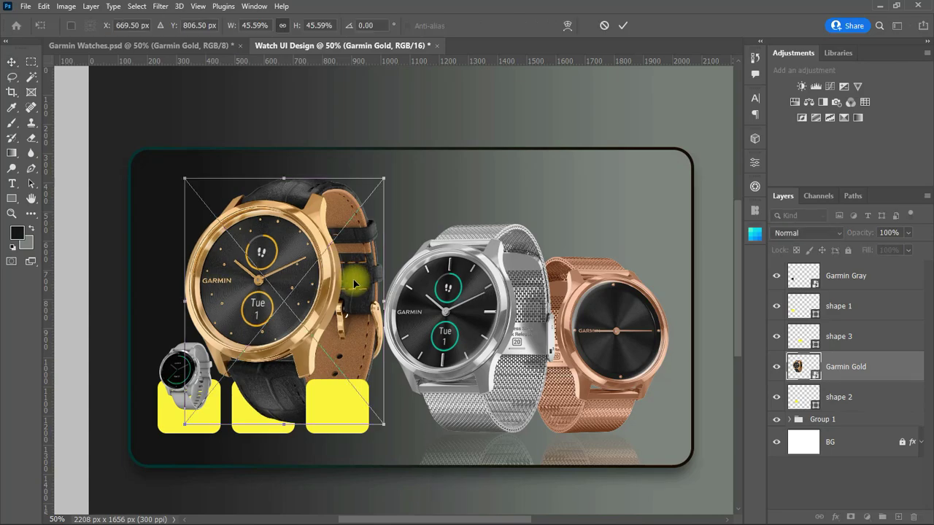
pyautogui.moveTo(381, 298); pyautogui.dragTo(247, 372)
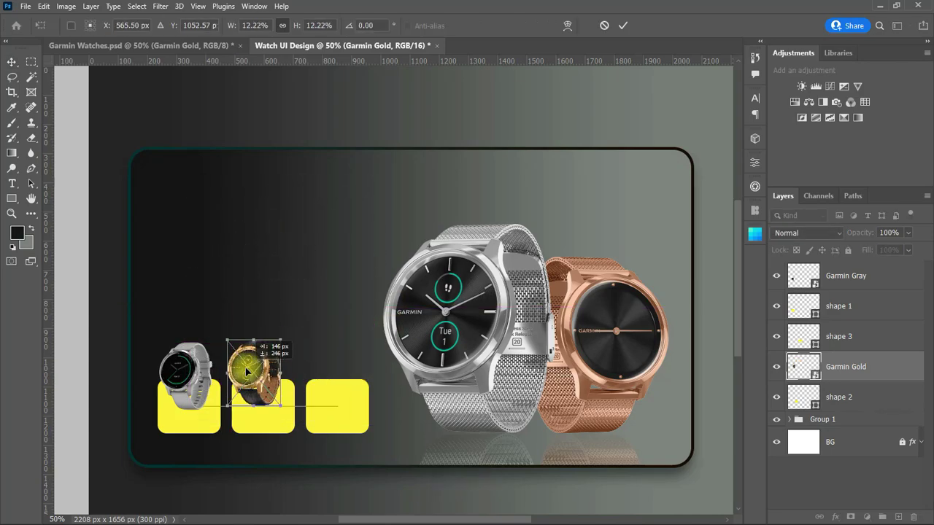
pyautogui.click(622, 26)
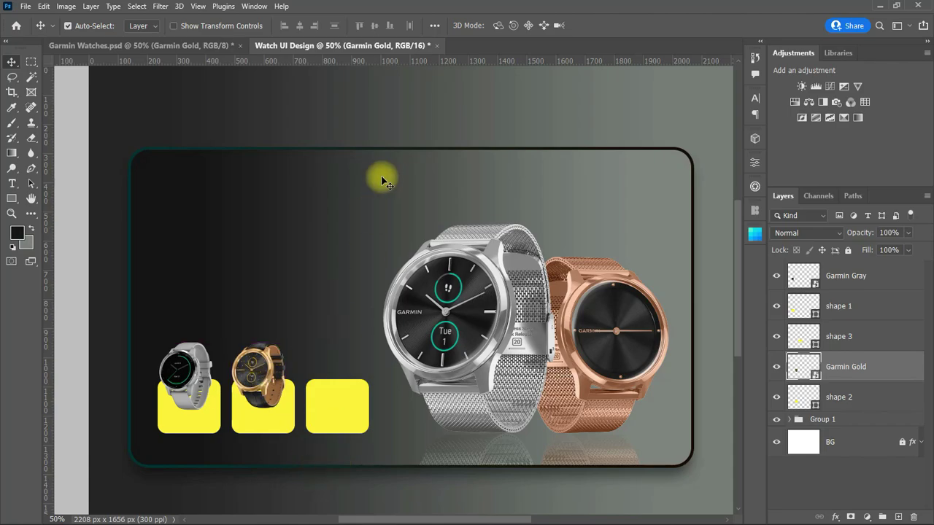
# Step: Bring the Garmin Black watch from Garmin Watches.psd into the Watch UI Design document and place its layer directly above shape 3
pyautogui.hotkey('ctrl', 'Tab')
pyautogui.moveTo(396, 193); pyautogui.dragTo(312, 410)
pyautogui.moveTo(882, 377); pyautogui.dragTo(854, 327)
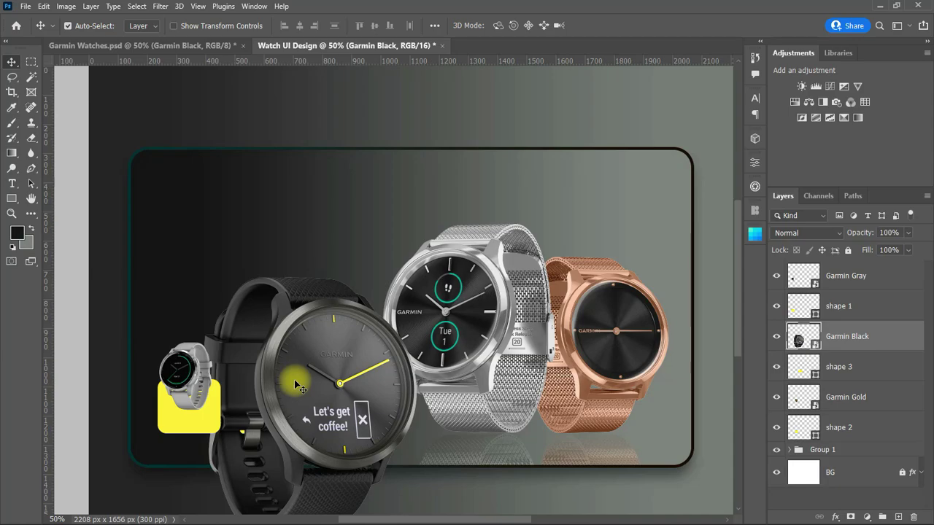
# Step: Scale the Garmin Black watch down to match the other small watches and position it over the upper part of the right yellow rectangle
pyautogui.hotkey('ctrl', 't')
pyautogui.moveTo(414, 392); pyautogui.dragTo(269, 408)
pyautogui.moveTo(252, 408); pyautogui.dragTo(338, 374)
pyautogui.click(623, 25)
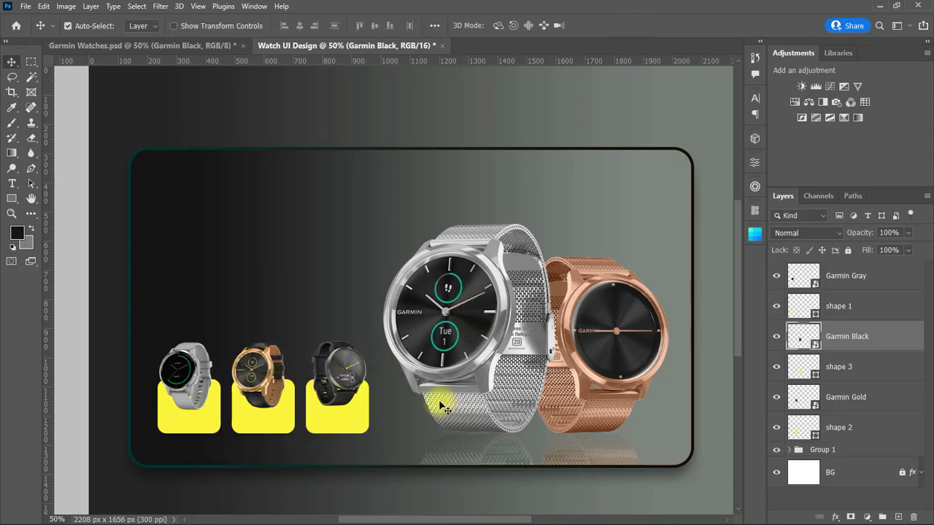
# Step: Add a Drop Shadow to the Garmin Black layer with the dark olive color 434000
pyautogui.click(263, 357)
pyautogui.click(340, 372)
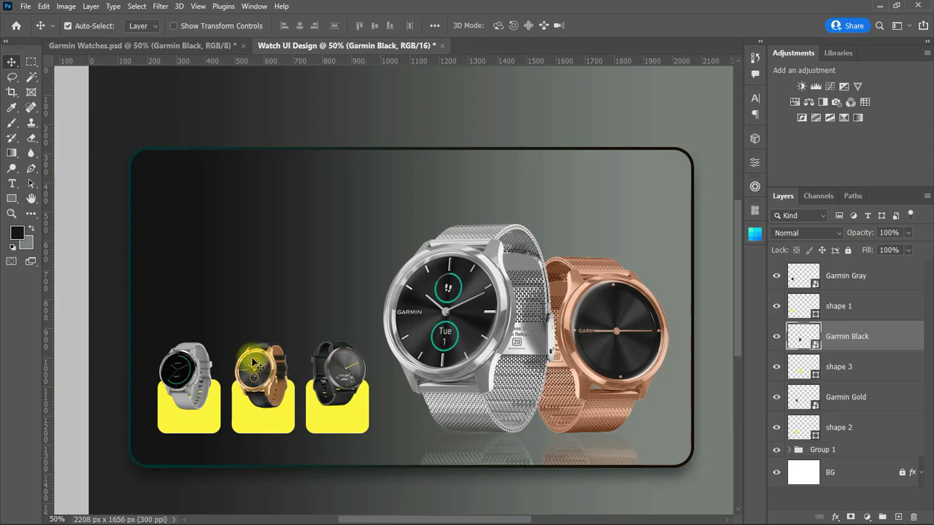
pyautogui.doubleClick(895, 340)
pyautogui.click(491, 409)
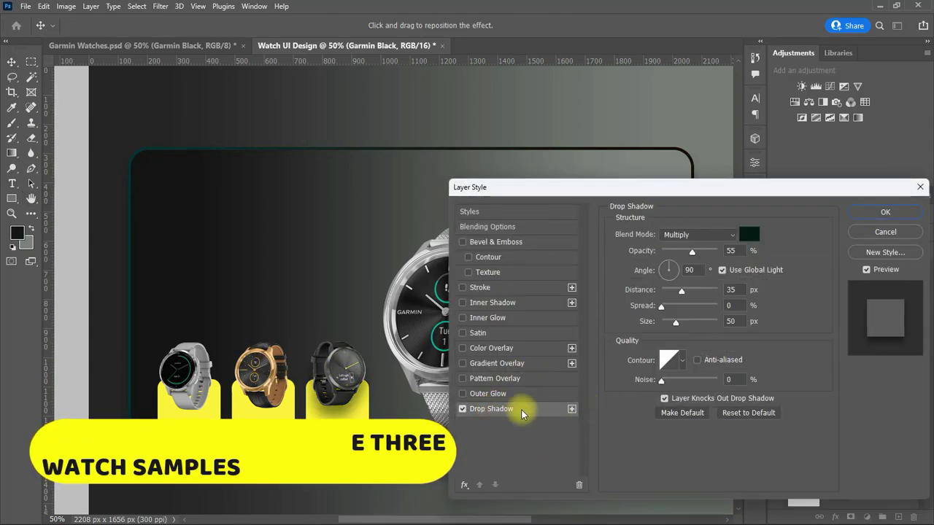
pyautogui.click(754, 238)
pyautogui.click(330, 428)
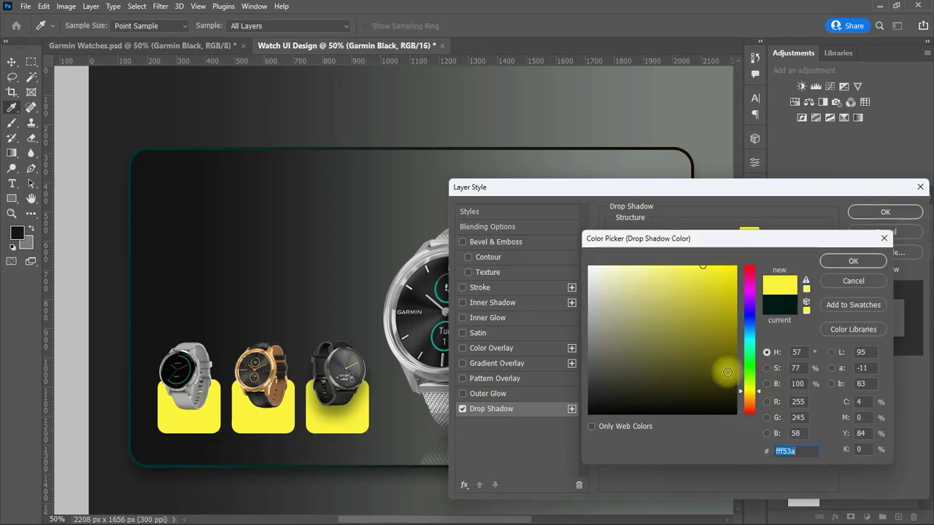
pyautogui.click(739, 379)
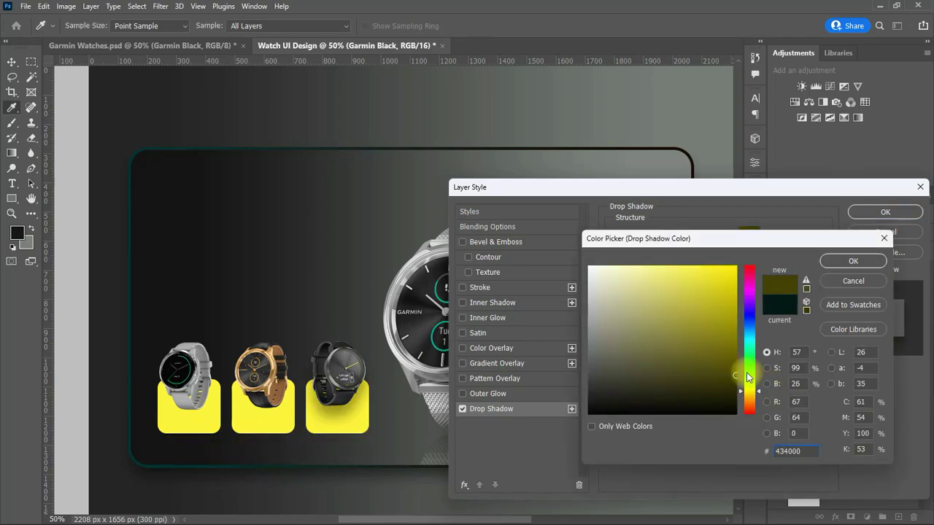
pyautogui.click(853, 260)
pyautogui.press('Return')
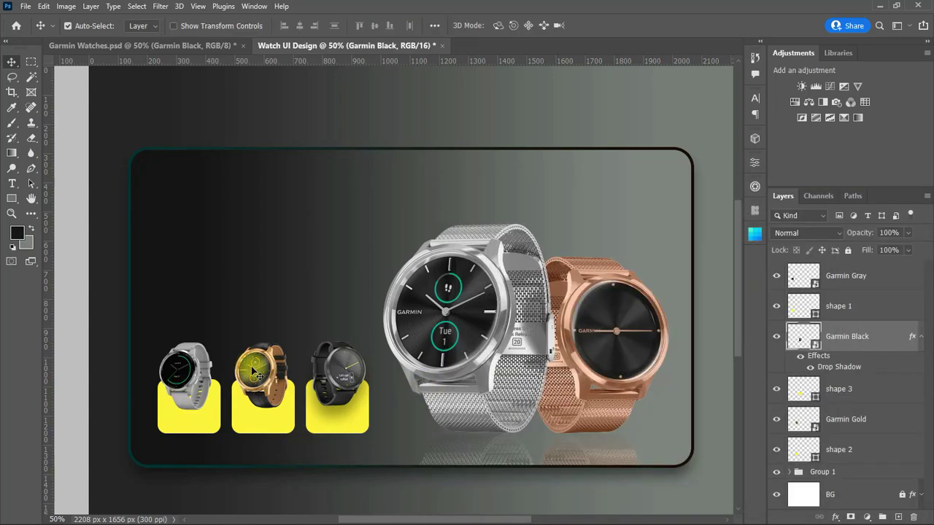
# Step: Apply the same Drop Shadow to the Garmin Gold and Garmin Gray layers
pyautogui.click(254, 374)
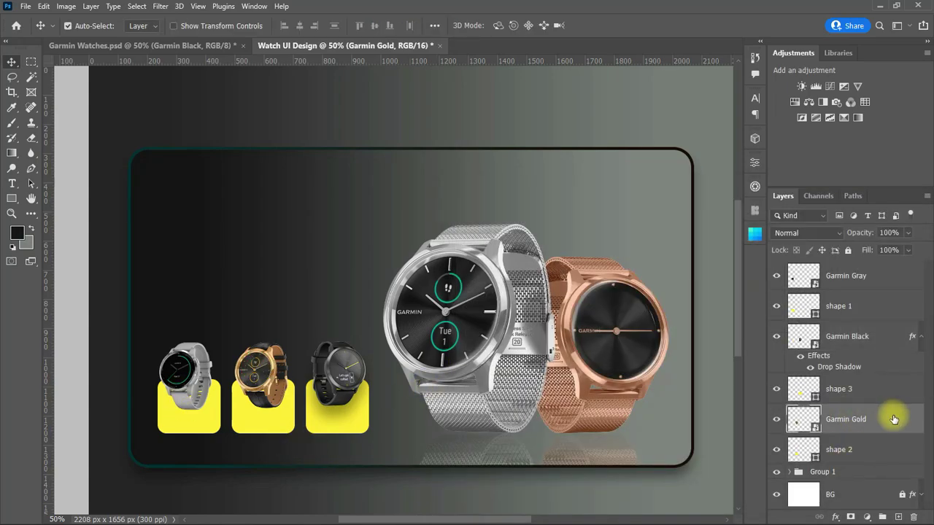
pyautogui.doubleClick(894, 419)
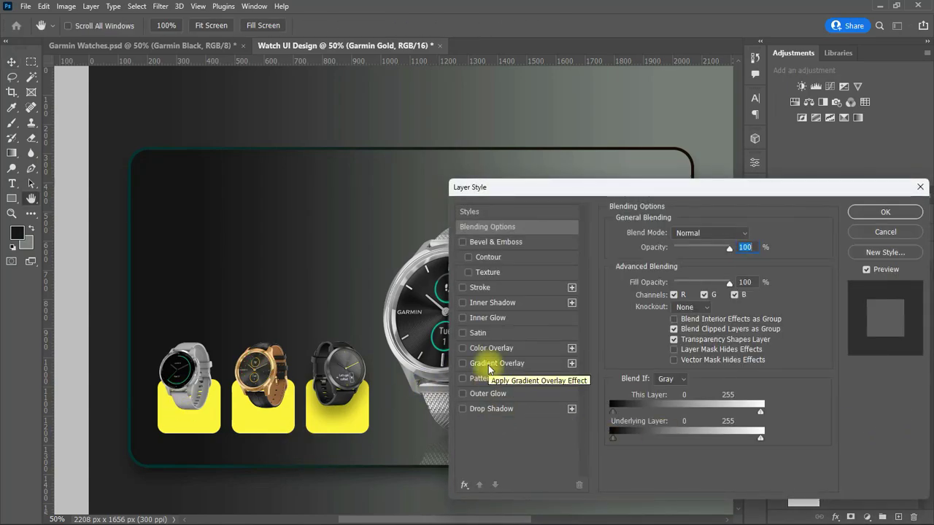
pyautogui.click(491, 409)
pyautogui.click(896, 212)
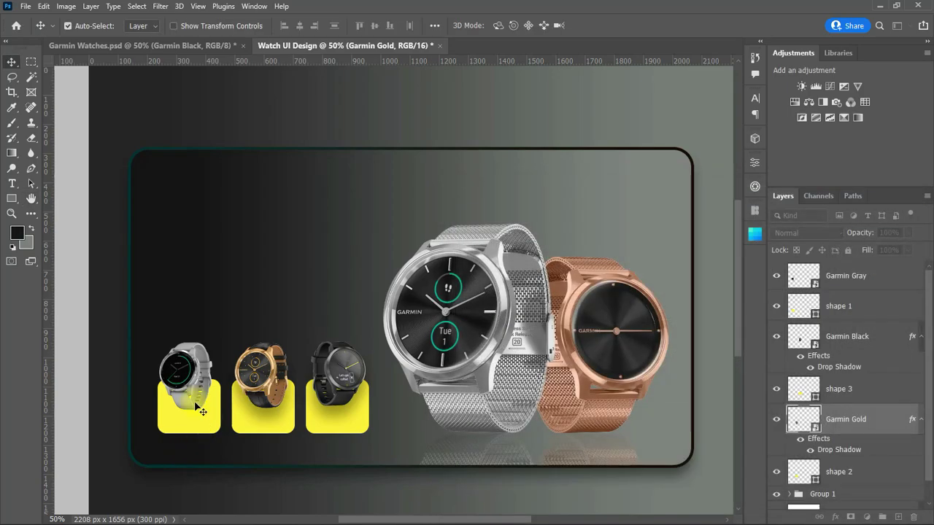
pyautogui.click(882, 278)
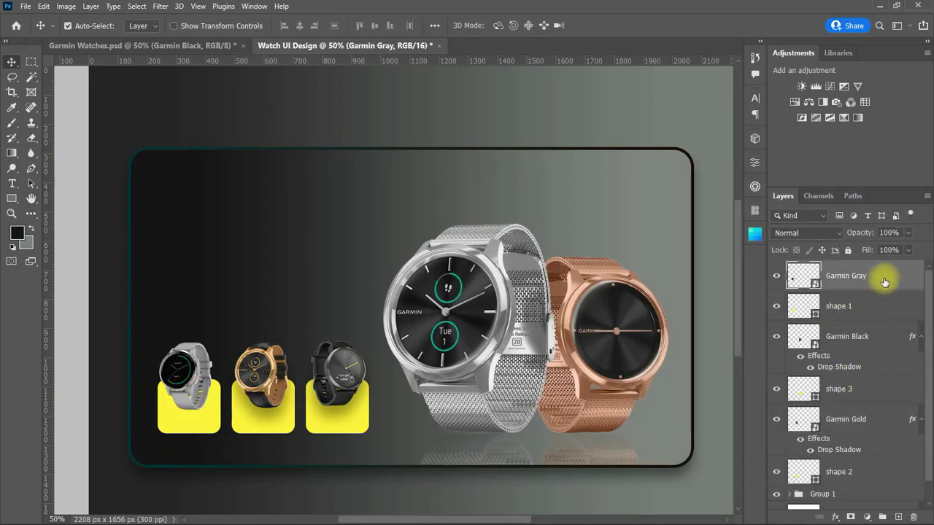
pyautogui.doubleClick(884, 282)
pyautogui.click(467, 407)
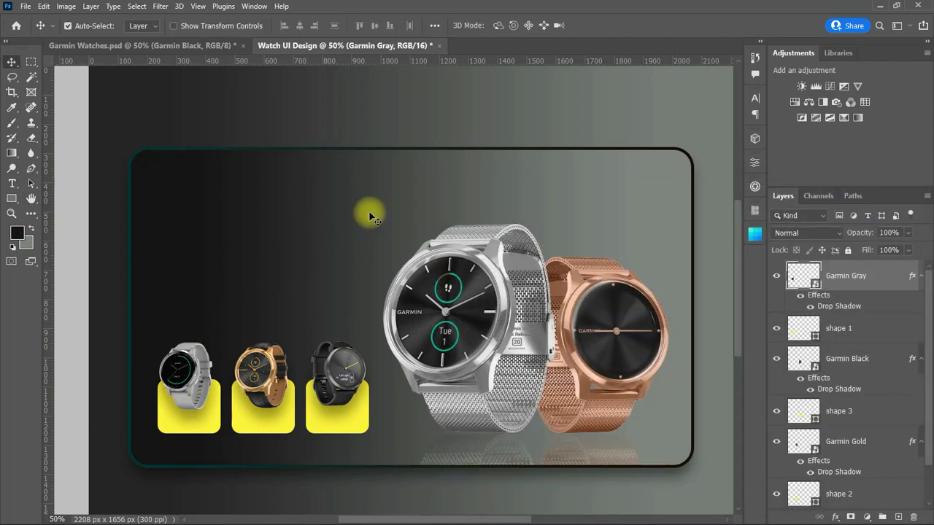
# Step: Collapse the Garmin Gray and Garmin Gold effects and group all layers from Garmin Gray down to shape 2
pyautogui.click(923, 277)
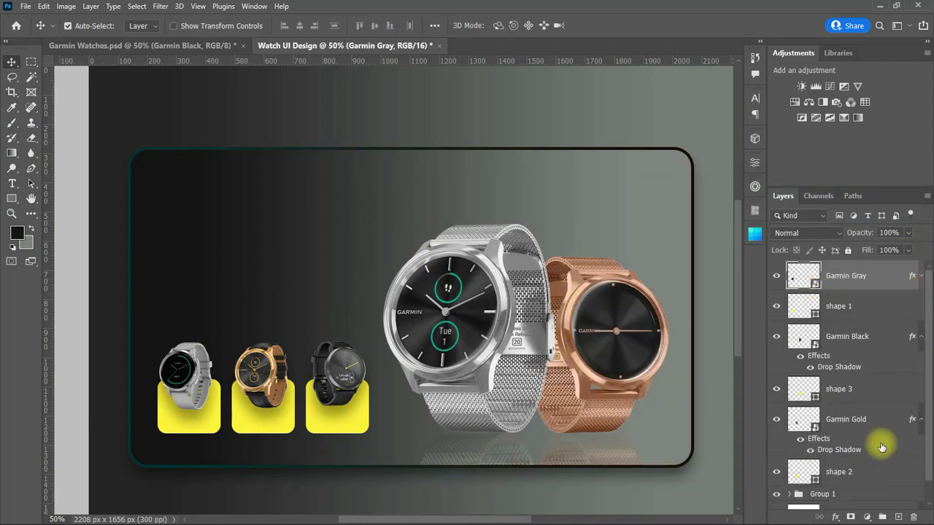
pyautogui.click(921, 420)
pyautogui.click(874, 451)
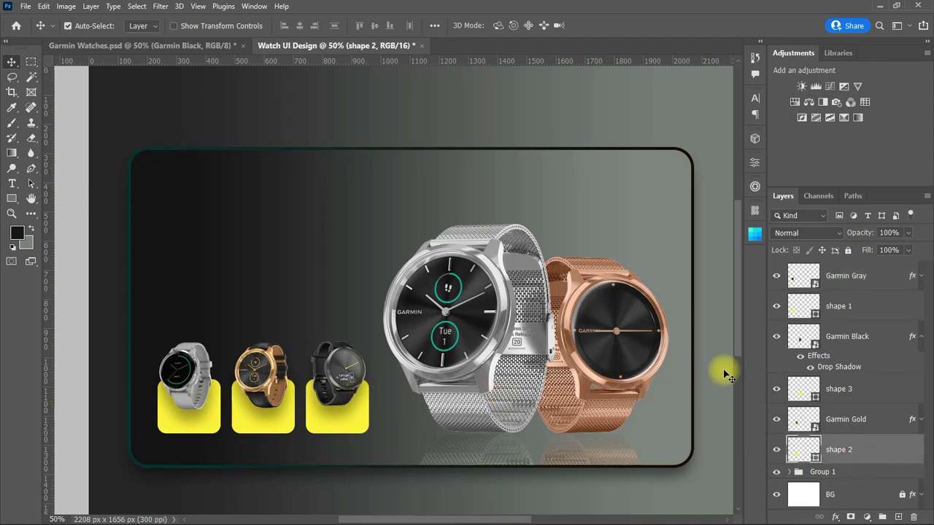
pyautogui.keyDown('shift'); pyautogui.click(869, 286); pyautogui.keyUp('shift')
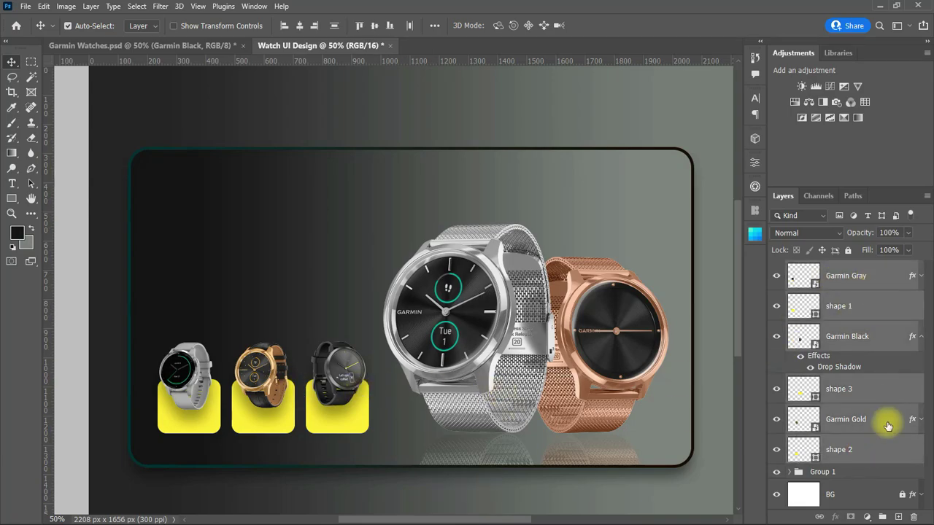
pyautogui.hotkey('ctrl', 'g')
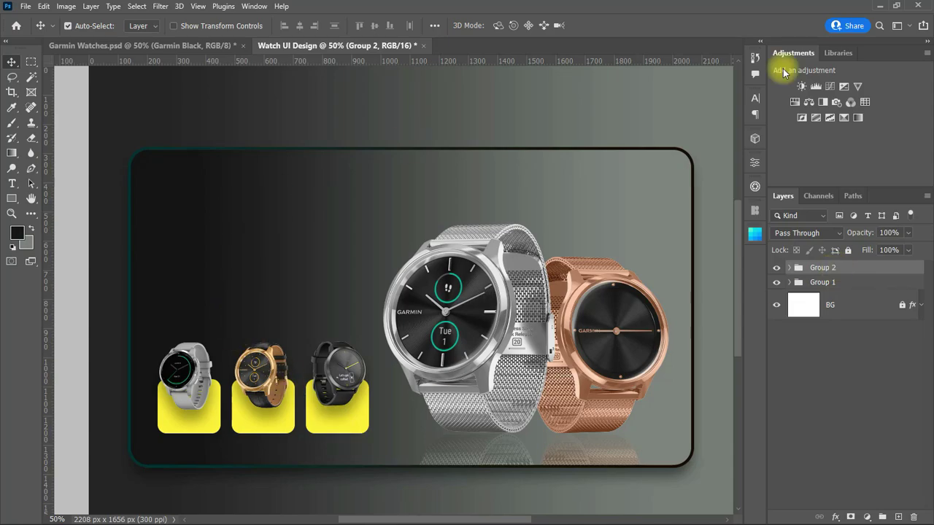
# Step: Draw a small rectangle of about 58 x 57 px above the gray watch, placing its layer above Garmin Gray in Group 2
pyautogui.click(789, 267)
pyautogui.click(865, 292)
pyautogui.press('z')
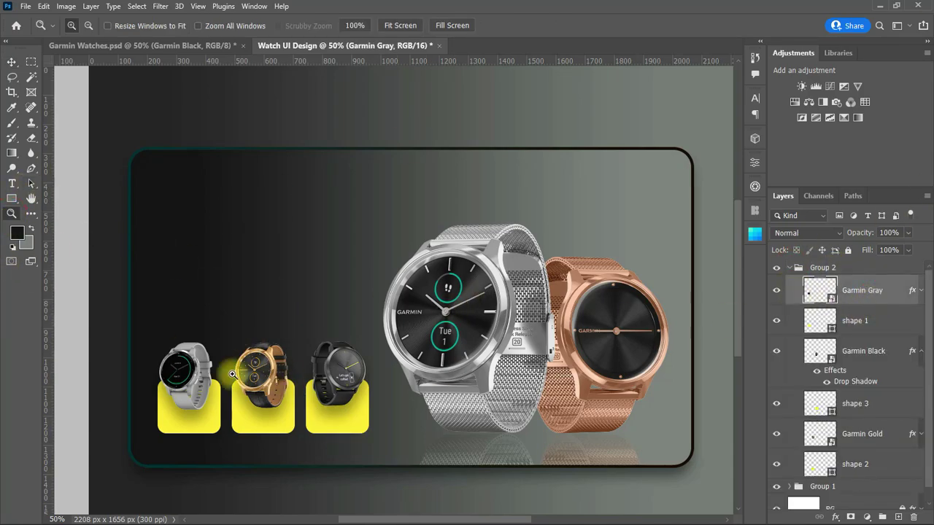
pyautogui.keyDown('alt'); pyautogui.click(256, 367); pyautogui.keyUp('alt')
pyautogui.click(346, 407)
pyautogui.click(355, 398)
pyautogui.click(359, 398)
pyautogui.moveTo(416, 519)
pyautogui.mouseDown()
pyautogui.moveTo(346, 520)
pyautogui.moveTo(406, 522)
pyautogui.mouseUp()
pyautogui.scroll(-6, 396, 357)
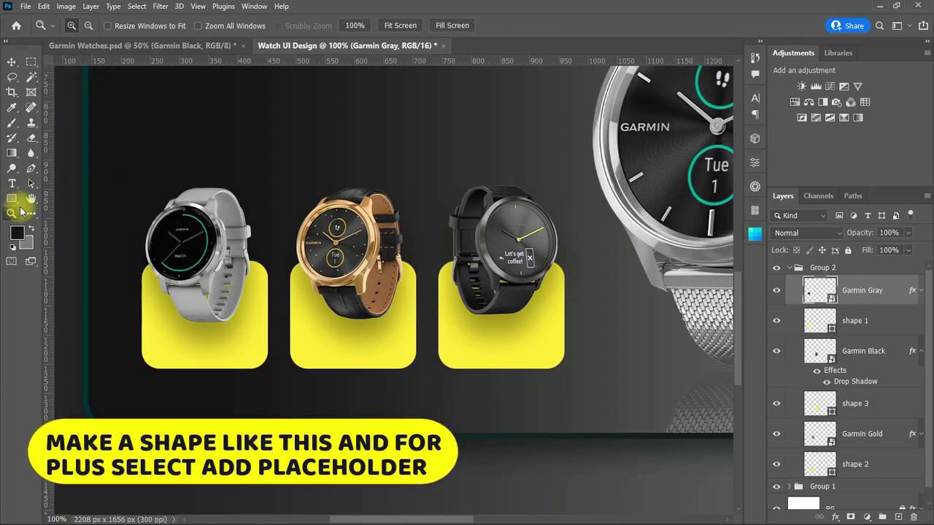
pyautogui.rightClick(11, 198)
pyautogui.click(62, 195)
pyautogui.moveTo(189, 120); pyautogui.dragTo(222, 153)
# Step: Fill the small square with the recently used teal green and move it onto the lower-right corner of the left yellow rectangle
pyautogui.click(621, 308)
pyautogui.click(599, 330)
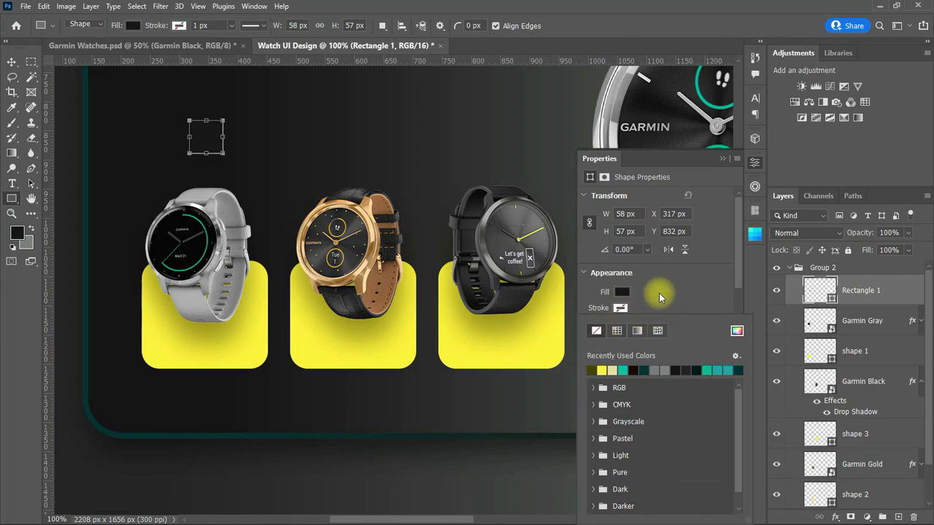
pyautogui.click(661, 300)
pyautogui.click(620, 292)
pyautogui.click(622, 353)
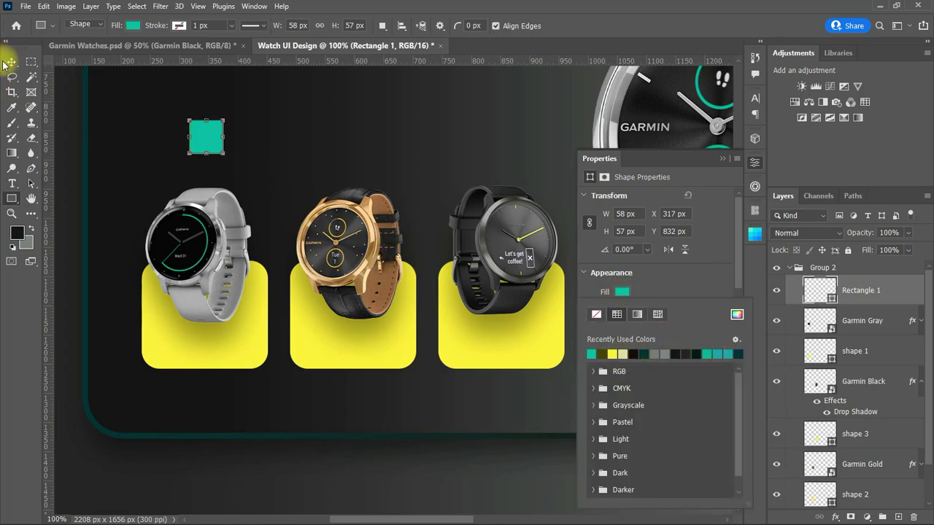
pyautogui.click(12, 62)
pyautogui.moveTo(217, 150); pyautogui.dragTo(262, 374)
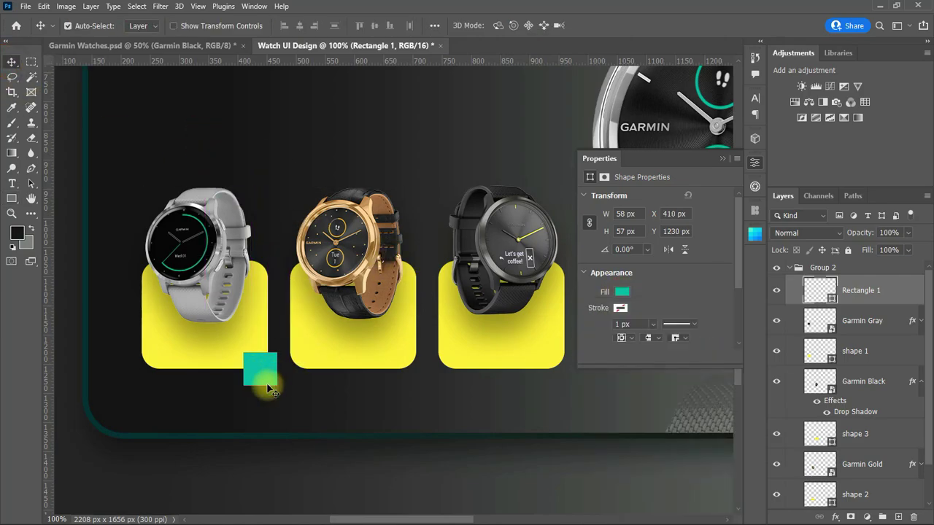
# Step: Set the teal square's corner radii to 10 px and duplicate it onto the lower-right corners of the other two yellow rectangles
pyautogui.scroll(-2, 733, 308)
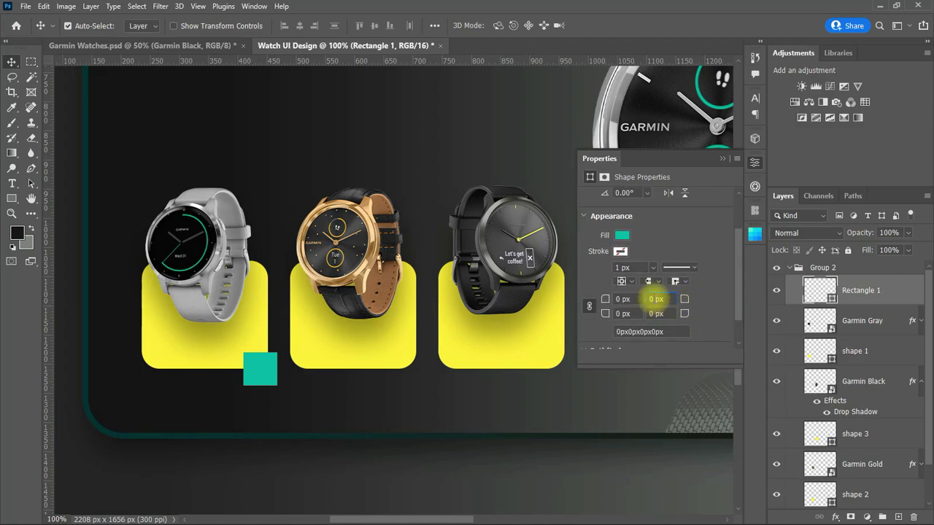
pyautogui.write('25')
pyautogui.press('Return')
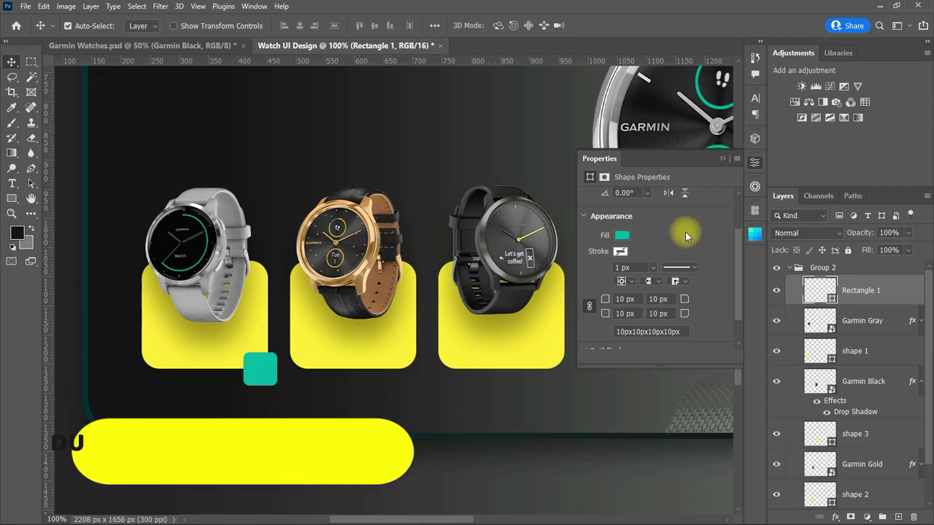
pyautogui.click(723, 158)
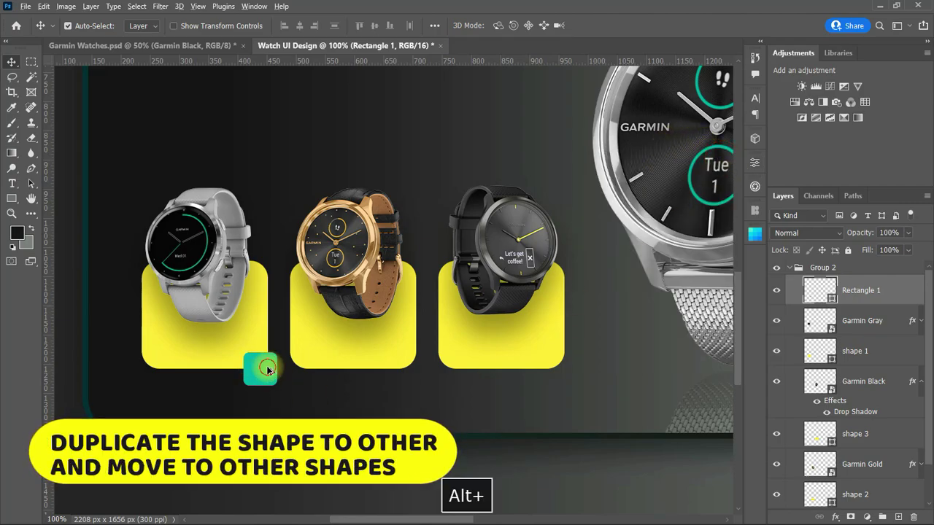
pyautogui.moveTo(267, 372); pyautogui.dragTo(559, 372)
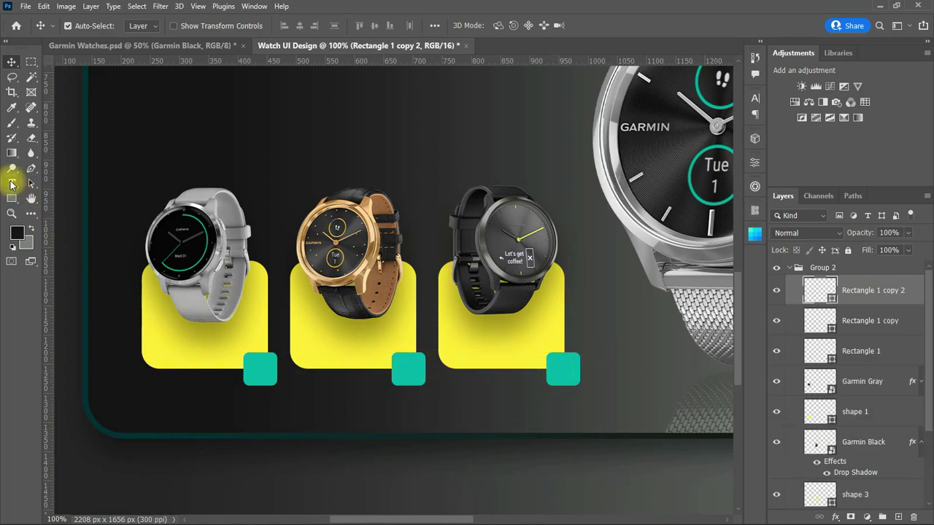
# Step: Create a horizontal text layer with the Lorem Ipsum placeholder text above the three small watches
pyautogui.moveTo(12, 183); pyautogui.dragTo(66, 182)
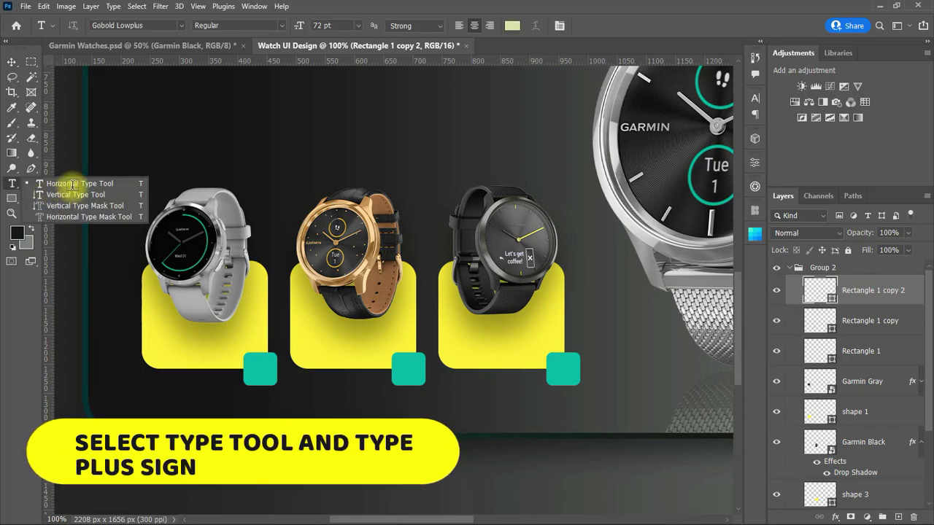
pyautogui.click(278, 130)
pyautogui.hotkey('ctrl', '+')
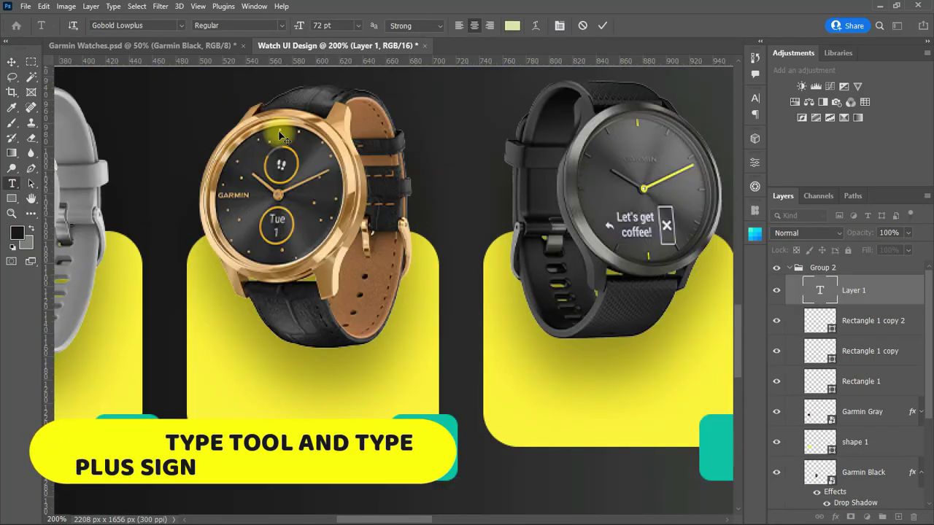
pyautogui.scroll(3, 323, 312)
pyautogui.scroll(3, 349, 321)
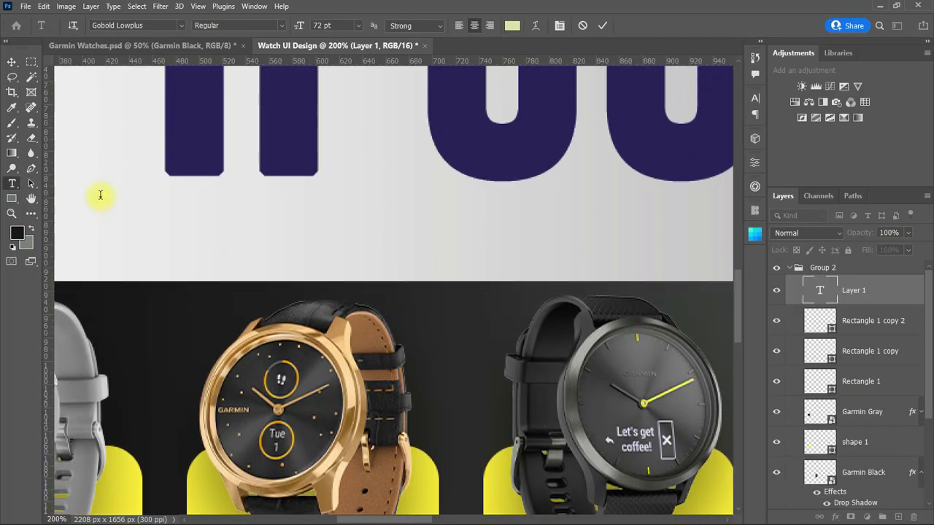
pyautogui.hotkey('ctrl', 'z')
pyautogui.click(11, 213)
pyautogui.keyDown('alt'); pyautogui.click(160, 278); pyautogui.keyUp('alt')
pyautogui.keyDown('alt'); pyautogui.click(280, 296); pyautogui.keyUp('alt')
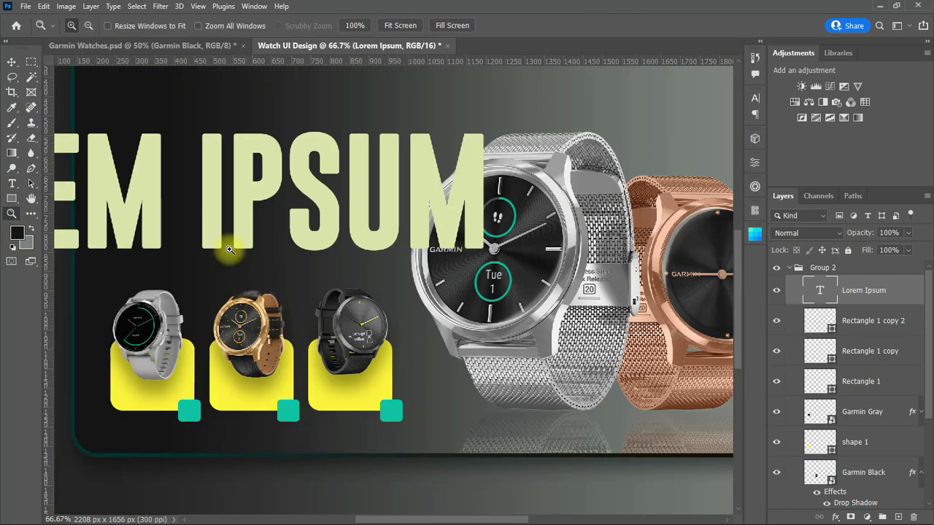
pyautogui.press('v')
pyautogui.moveTo(240, 219); pyautogui.dragTo(392, 202)
# Step: Replace the placeholder text with a + sign and position it above the small gold watch
pyautogui.doubleClick(388, 213)
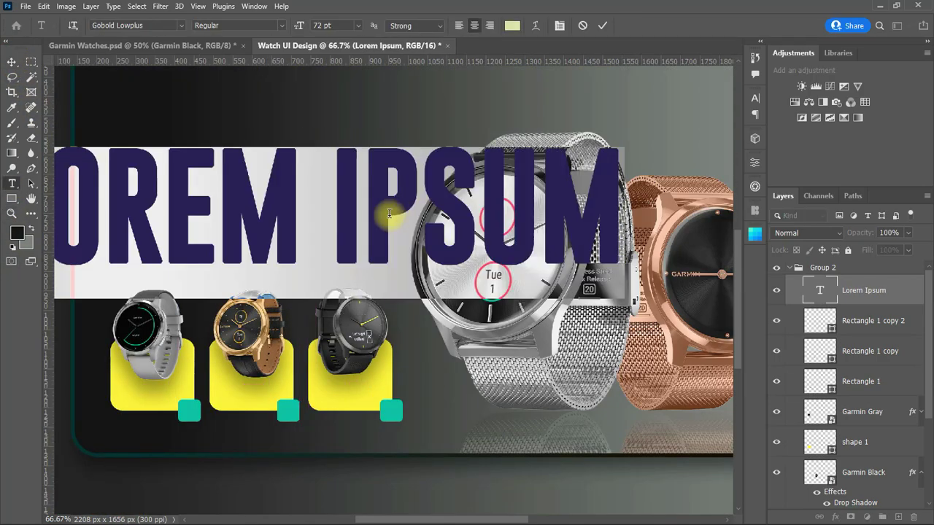
pyautogui.write('+')
pyautogui.click(12, 62)
pyautogui.scroll(-1, 309, 190)
pyautogui.moveTo(308, 183); pyautogui.dragTo(273, 220)
# Step: Set the + sign to GT Walsheim Pro Medium at 16 pt and move it onto the left card's teal square
pyautogui.click(756, 99)
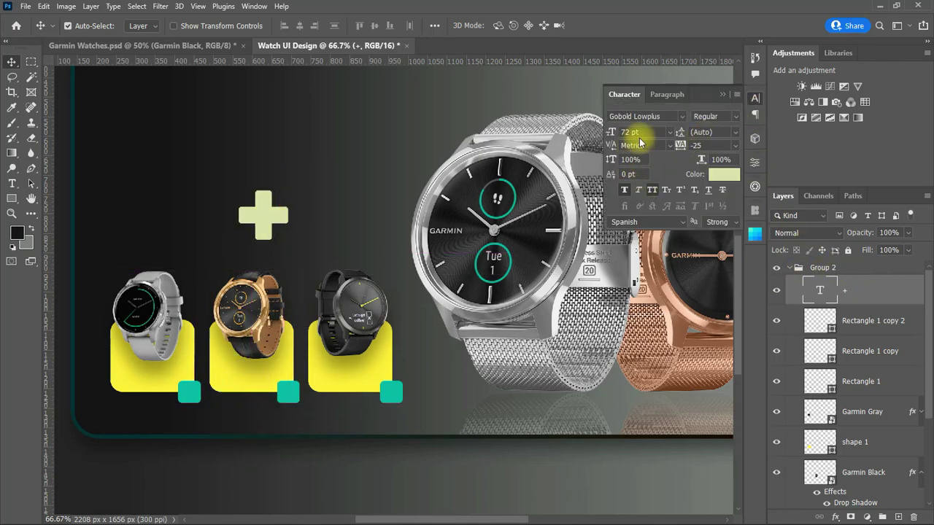
pyautogui.write('gt')
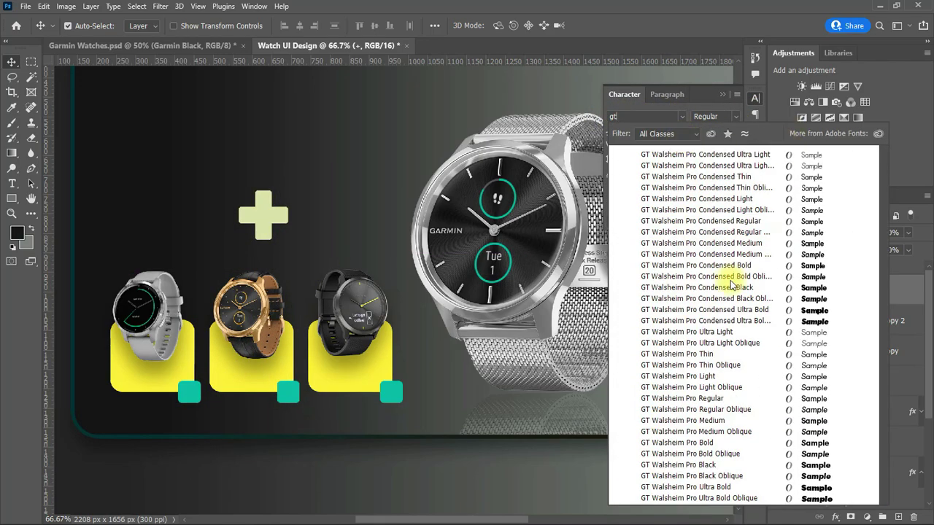
pyautogui.click(682, 420)
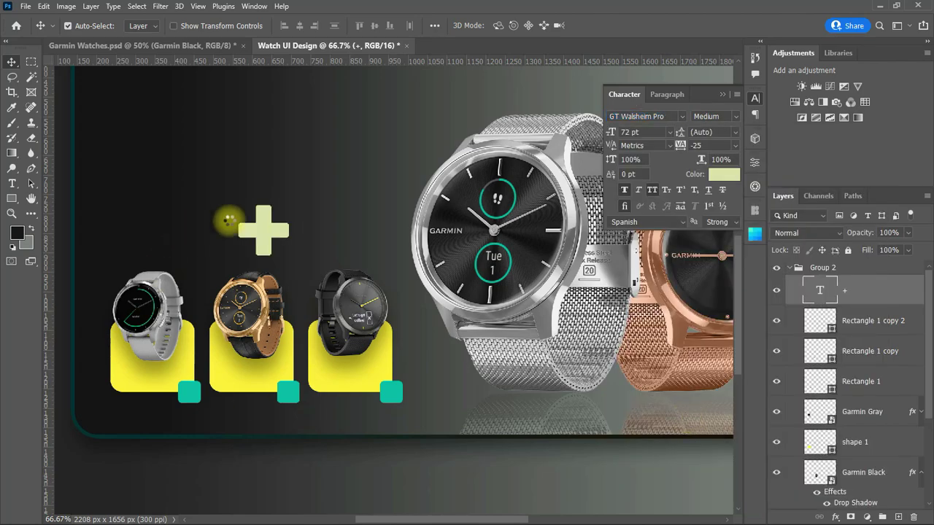
pyautogui.click(667, 132)
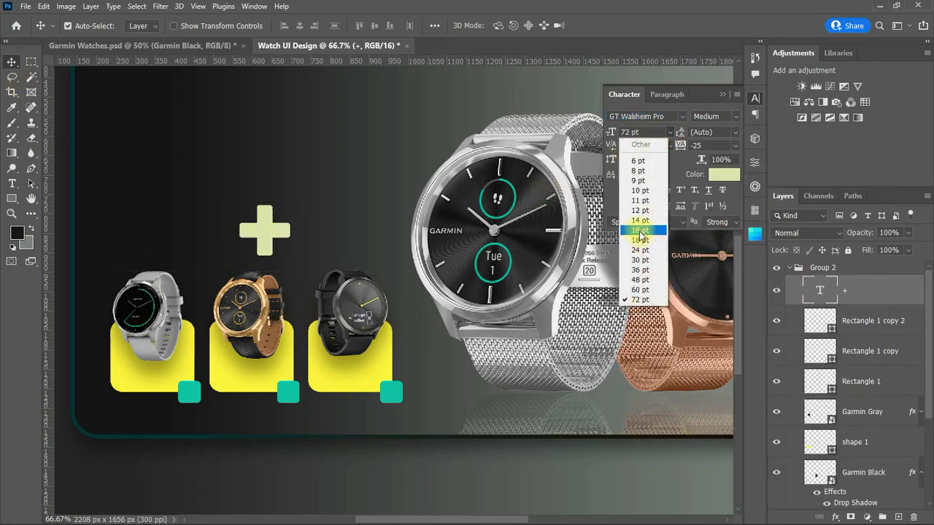
pyautogui.click(635, 180)
pyautogui.moveTo(264, 260); pyautogui.dragTo(189, 395)
# Step: Color the + sign black (000000) and duplicate it onto the teal squares of the other two cards
pyautogui.click(713, 174)
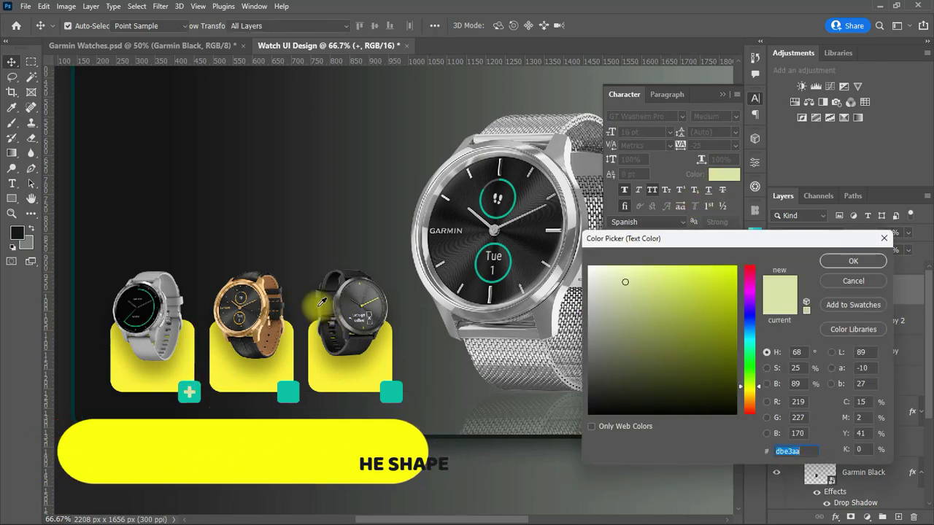
pyautogui.click(427, 416)
pyautogui.moveTo(640, 326); pyautogui.dragTo(560, 450)
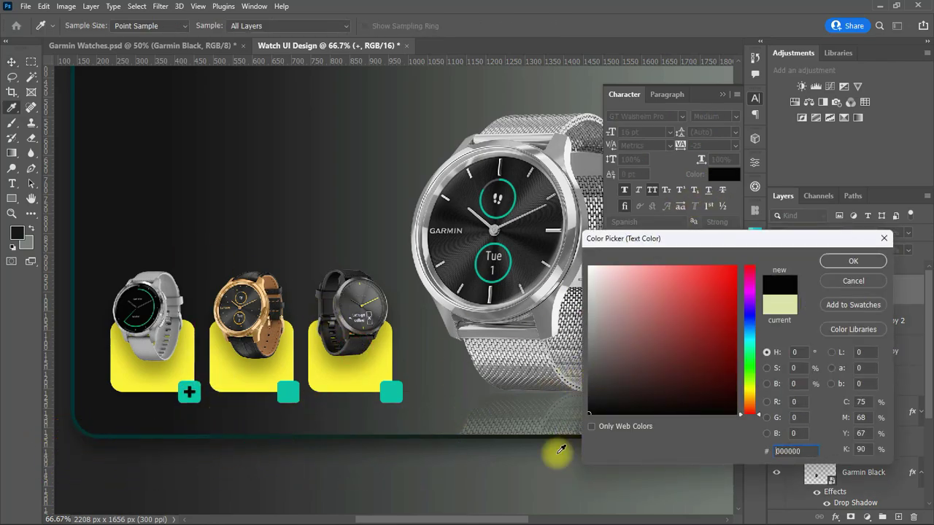
pyautogui.click(853, 261)
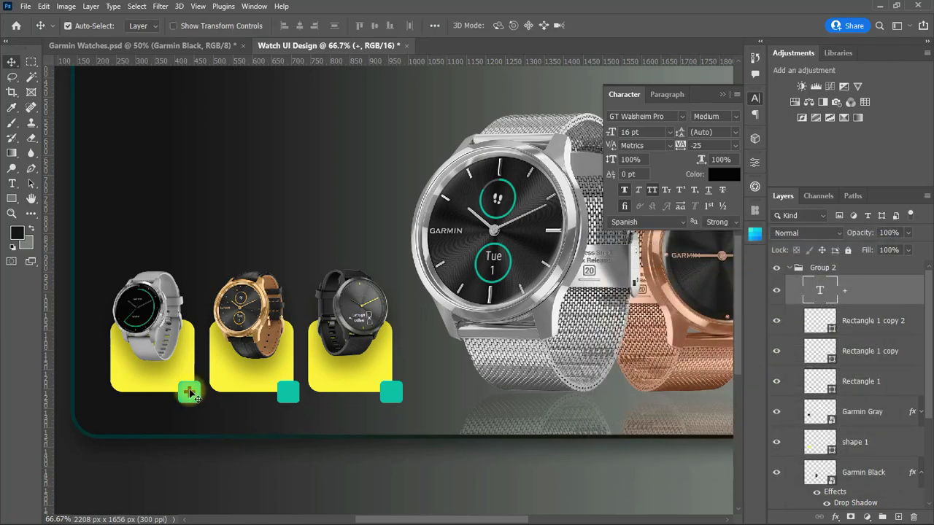
pyautogui.moveTo(189, 394); pyautogui.dragTo(391, 394)
pyautogui.moveTo(442, 519); pyautogui.dragTo(416, 520)
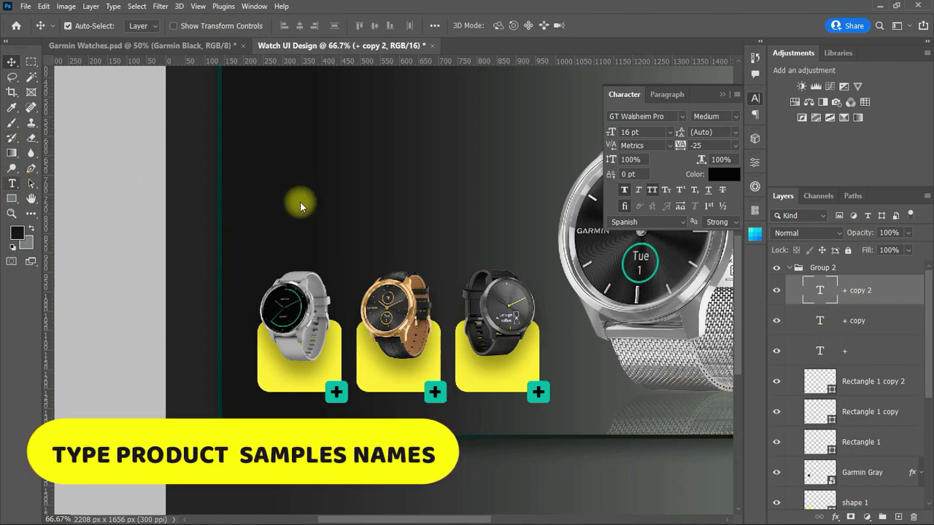
# Step: Create a text layer reading Garmin gray in the empty area above the three small watches
pyautogui.press('t')
pyautogui.click(343, 181)
pyautogui.write('G')
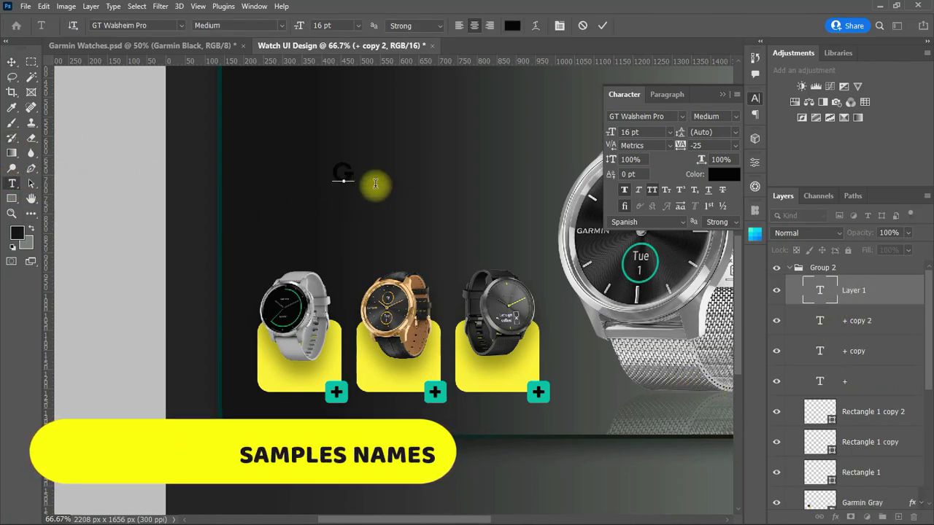
pyautogui.press('BackSpace')
pyautogui.write('G')
pyautogui.press('CapsLock')
pyautogui.write('AR')
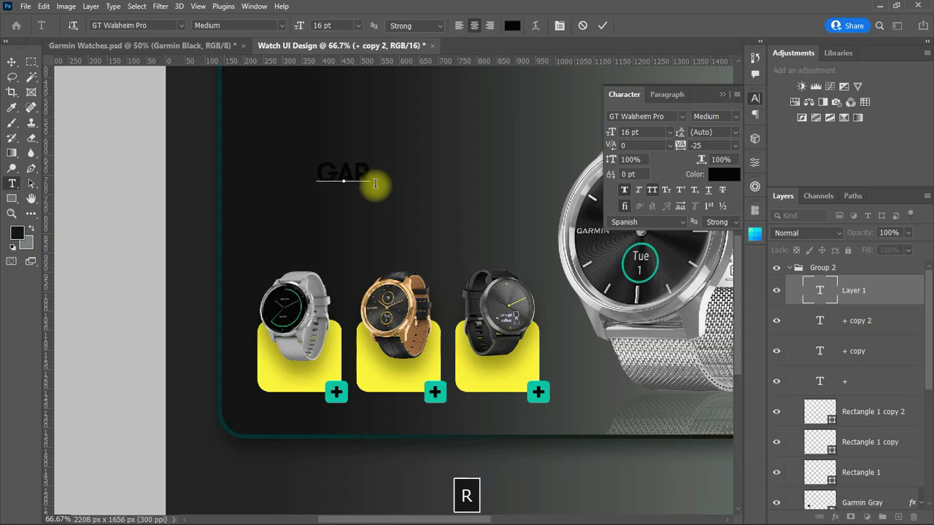
pyautogui.write('MIN GR')
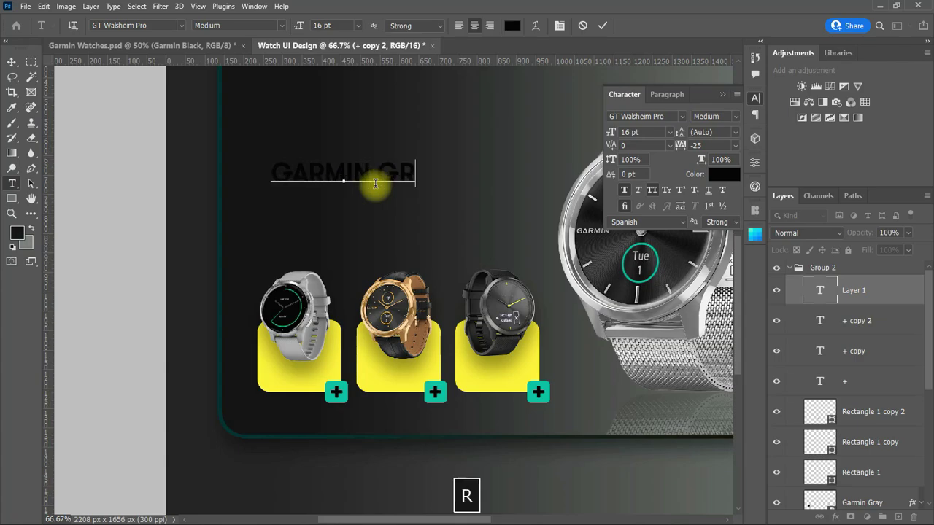
pyautogui.write('ay')
pyautogui.click(12, 61)
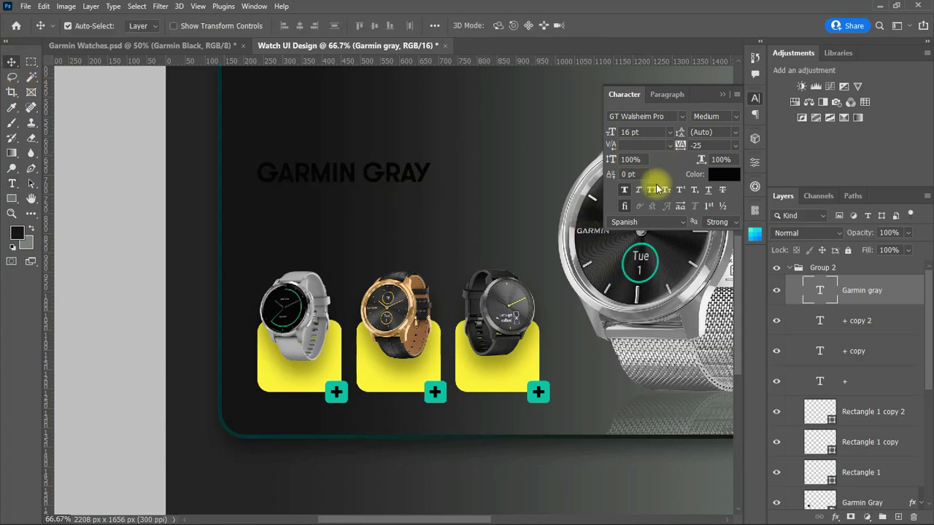
# Step: Turn off All Caps for the product name and correct its text to Garmin Gray
pyautogui.click(653, 190)
pyautogui.doubleClick(376, 179)
pyautogui.click(379, 178)
pyautogui.press('BackSpace')
pyautogui.write('Garmin Gray')
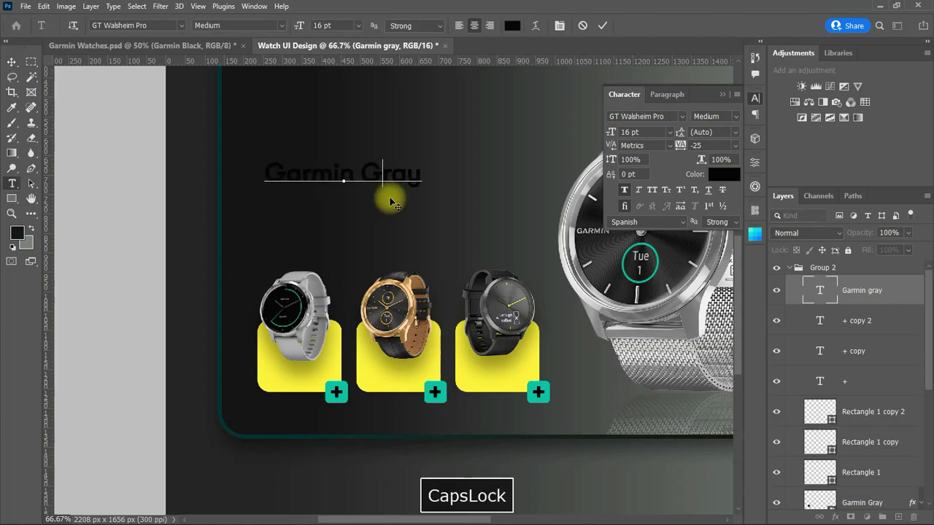
pyautogui.click(602, 26)
# Step: Place the Garmin Gray label on the gray watch's yellow card and set it to 6 pt in the Regular style
pyautogui.moveTo(380, 210); pyautogui.dragTo(369, 366)
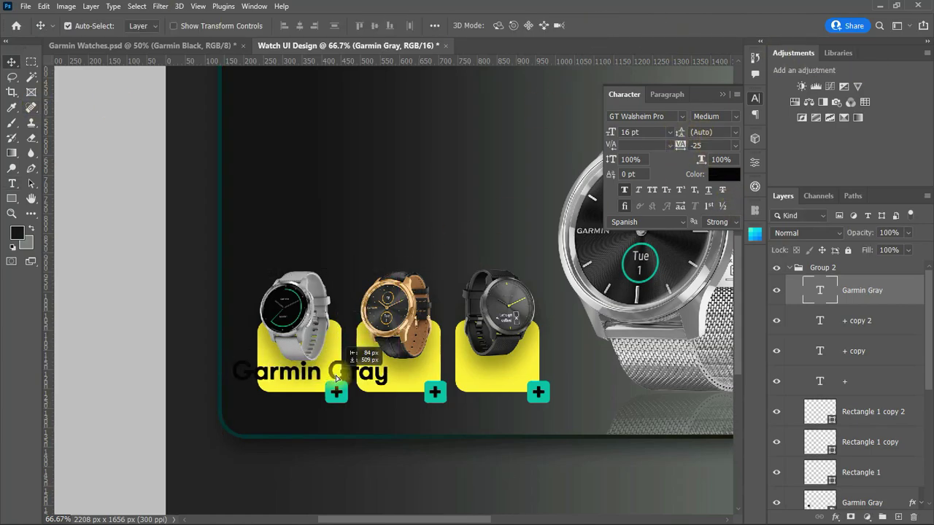
pyautogui.click(670, 132)
pyautogui.click(642, 146)
pyautogui.moveTo(305, 396); pyautogui.dragTo(298, 372)
pyautogui.click(669, 133)
pyautogui.click(643, 166)
pyautogui.click(737, 116)
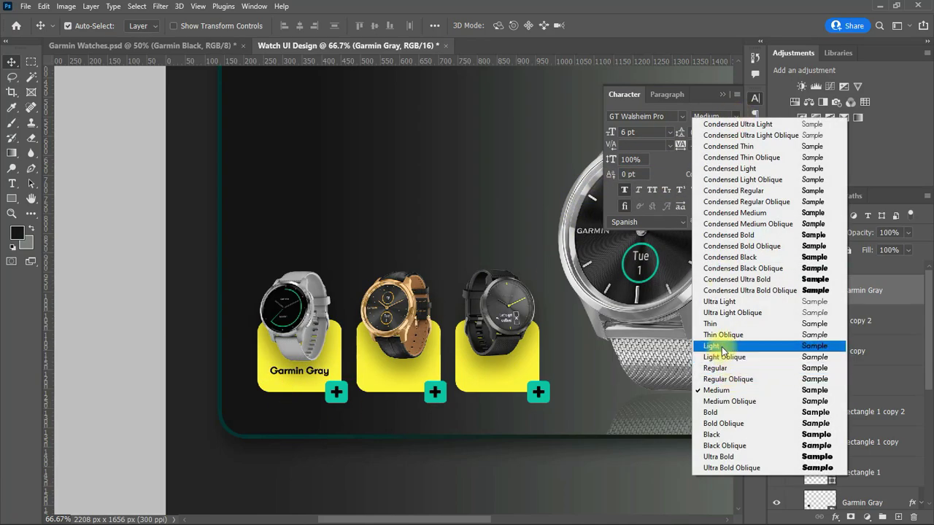
pyautogui.click(715, 368)
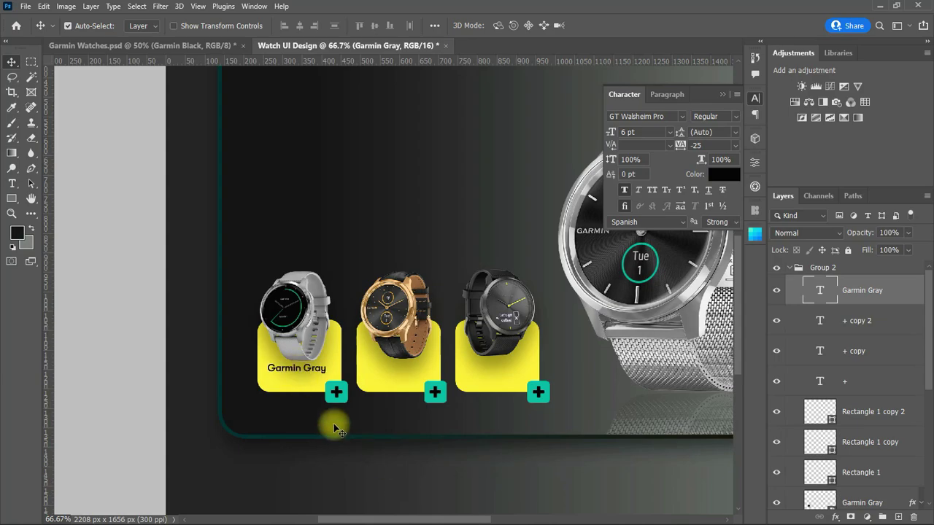
# Step: Nudge the gray, gold and black small watches upward on their yellow cards
pyautogui.click(295, 307)
pyautogui.press('Up')
pyautogui.click(398, 310)
pyautogui.press('Up')
pyautogui.click(503, 306)
pyautogui.press('Up')
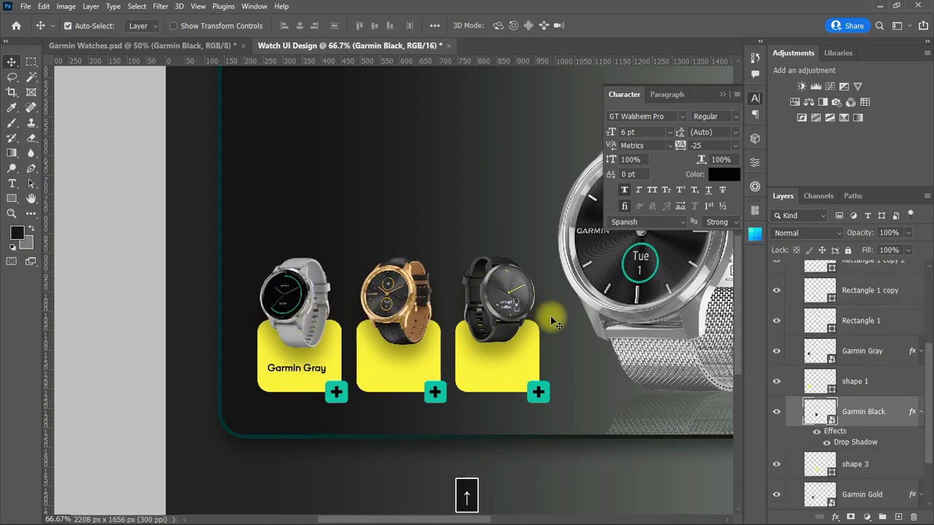
pyautogui.click(301, 298)
# Step: Break the Garmin Gray label into two left-aligned lines, set it to 5 pt All Caps and place it near the card's left edge
pyautogui.click(326, 368)
pyautogui.press('Up')
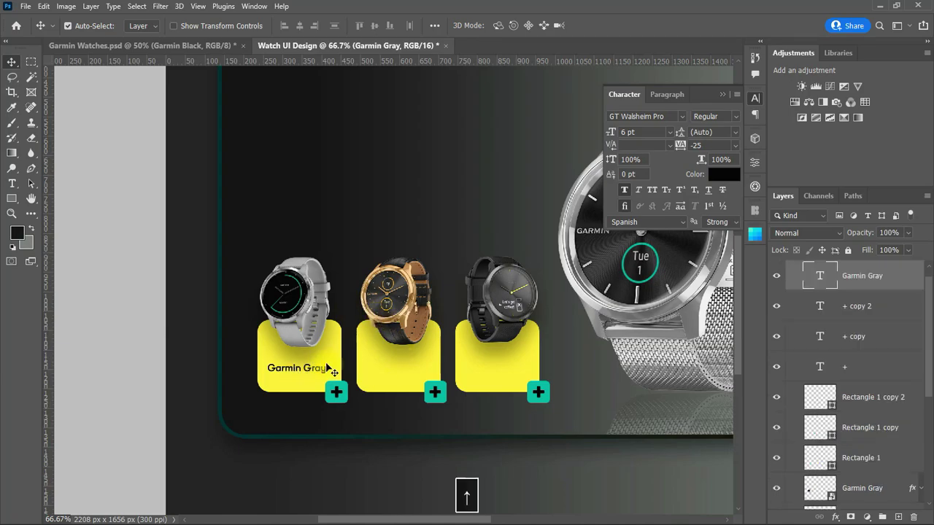
pyautogui.doubleClick(300, 372)
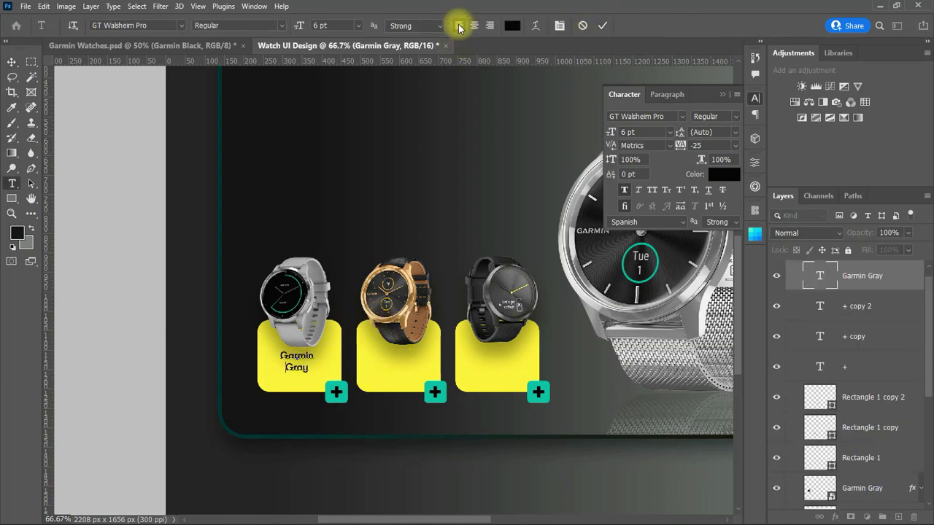
pyautogui.hotkey('ctrl', 'Return')
pyautogui.click(667, 94)
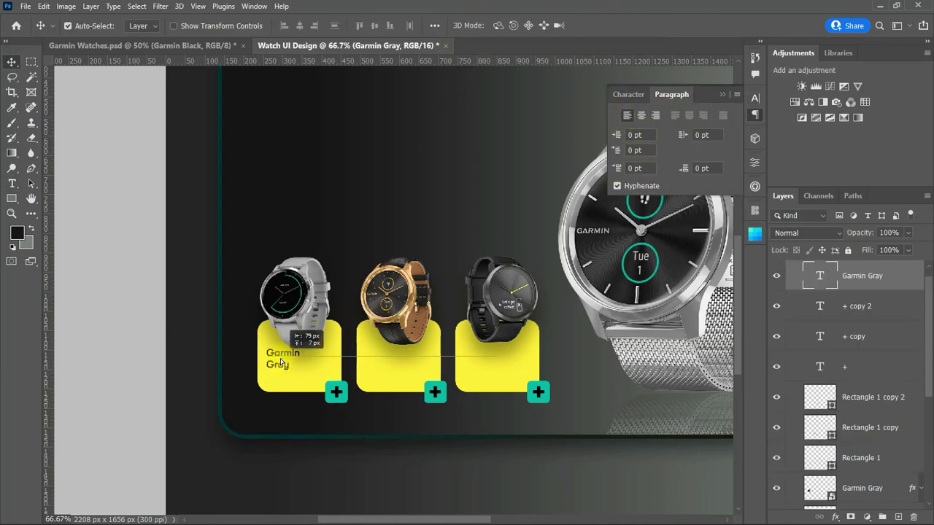
pyautogui.click(628, 94)
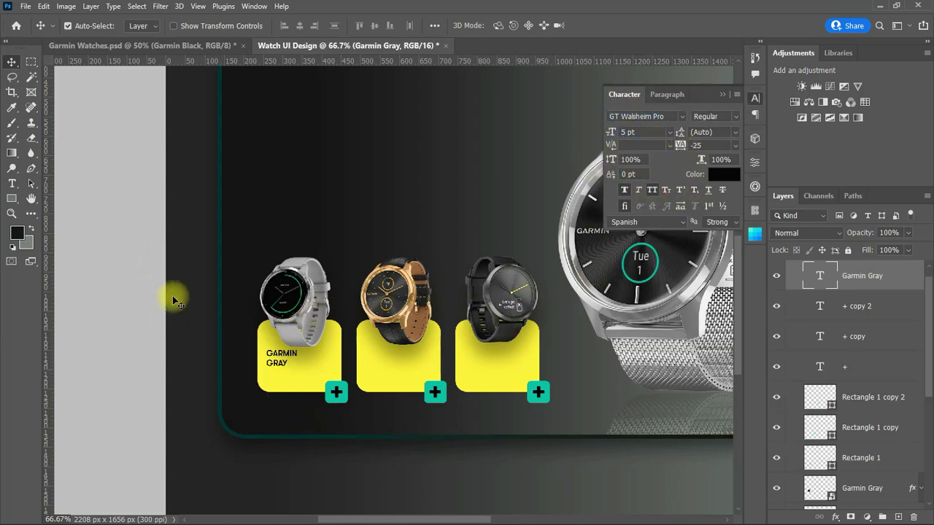
pyautogui.click(722, 95)
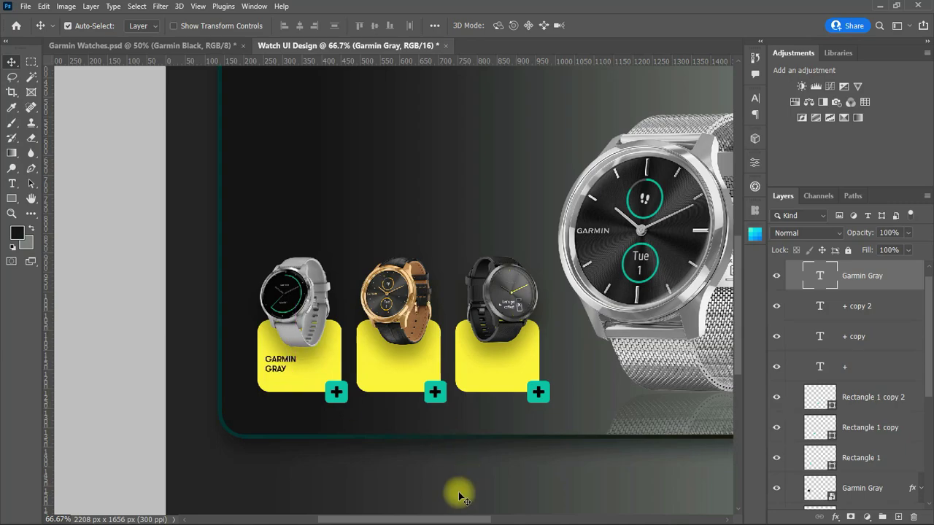
# Step: Duplicate the Garmin Gray label onto the other two cards and change the gold watch's copy to Garmin Gold
pyautogui.moveTo(385, 362); pyautogui.dragTo(385, 363)
pyautogui.moveTo(385, 362); pyautogui.dragTo(484, 363)
pyautogui.doubleClick(383, 364)
pyautogui.press('BackSpace')
pyautogui.press('BackSpace')
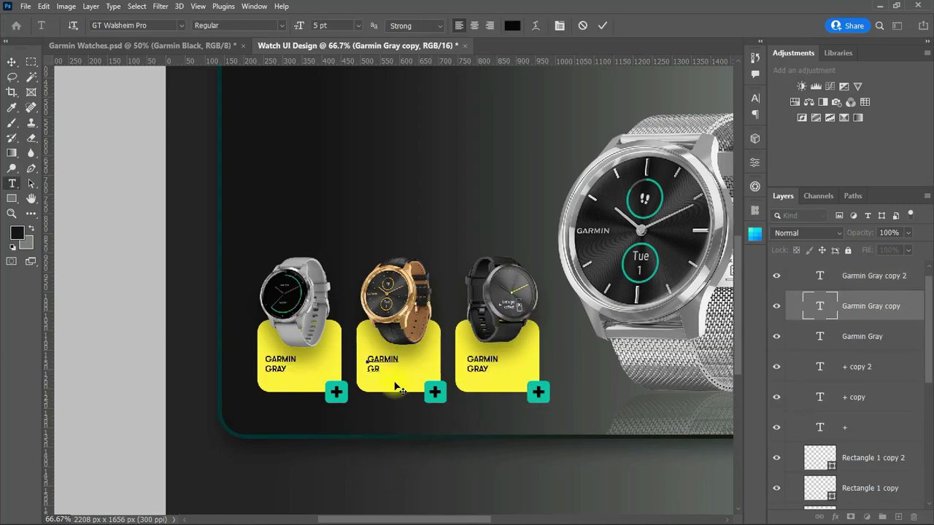
pyautogui.click(405, 337)
# Step: Change the label on the black watch's card to Garmin Black
pyautogui.doubleClick(487, 369)
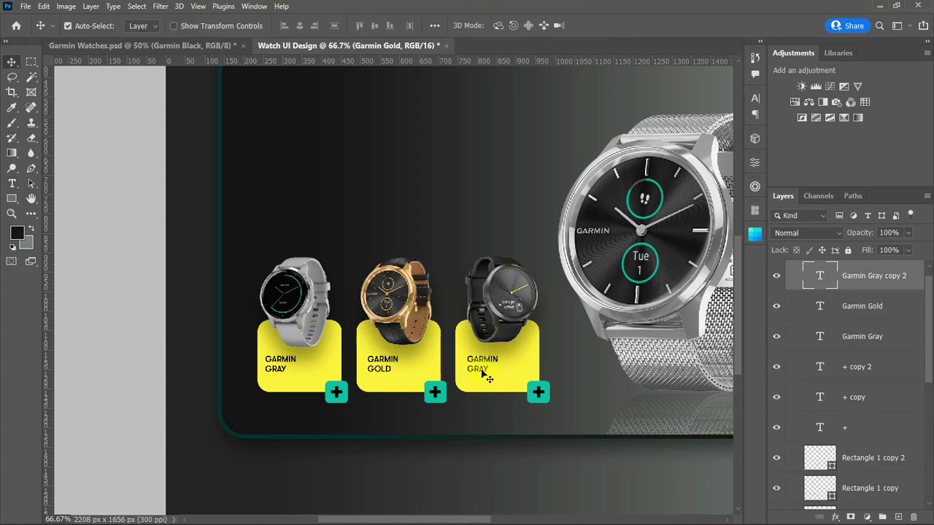
pyautogui.write('BLACK')
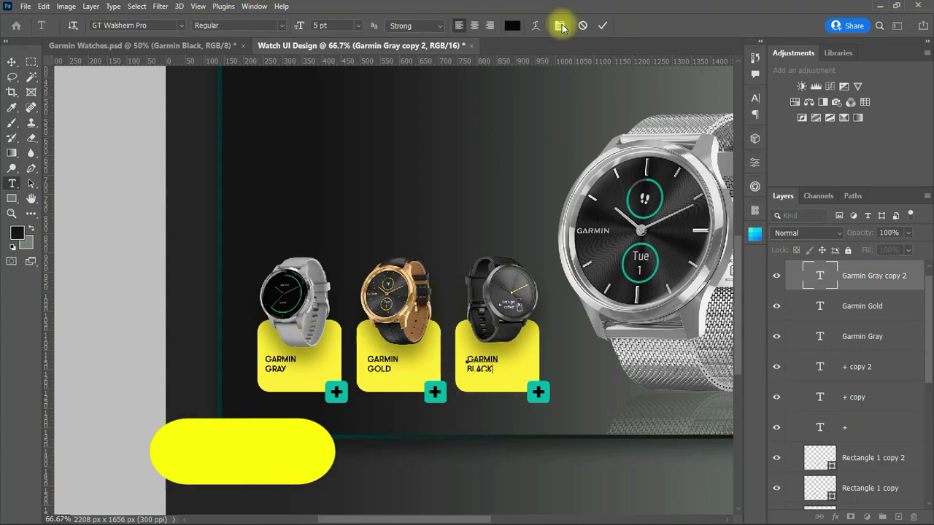
pyautogui.click(602, 26)
pyautogui.press('v')
# Step: Create a $199 price text on the gray watch's card beside its name and duplicate it onto the gold and black watches' cards
pyautogui.moveTo(394, 522); pyautogui.dragTo(410, 522)
pyautogui.click(13, 183)
pyautogui.click(223, 195)
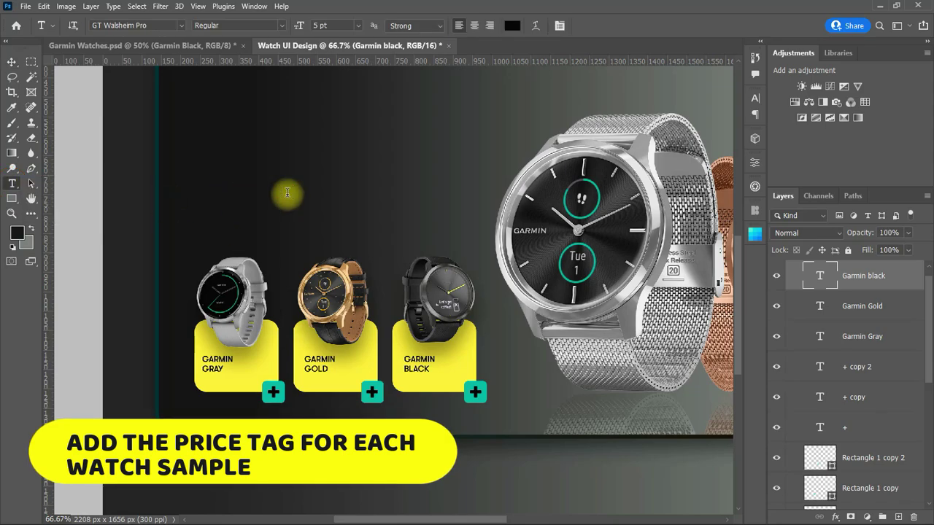
pyautogui.write('$199')
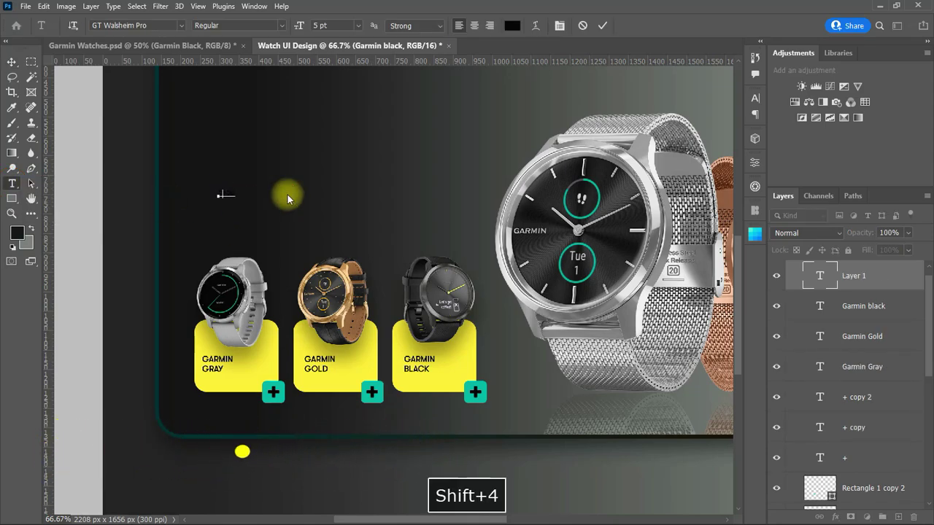
pyautogui.hotkey('ctrl', 'Return')
pyautogui.press('v')
pyautogui.moveTo(219, 193); pyautogui.dragTo(254, 377)
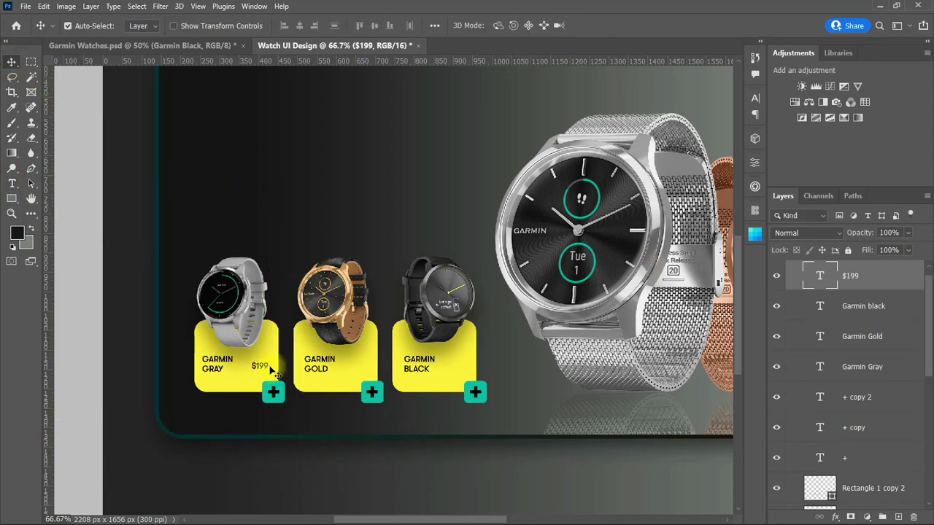
pyautogui.moveTo(358, 367); pyautogui.dragTo(359, 368)
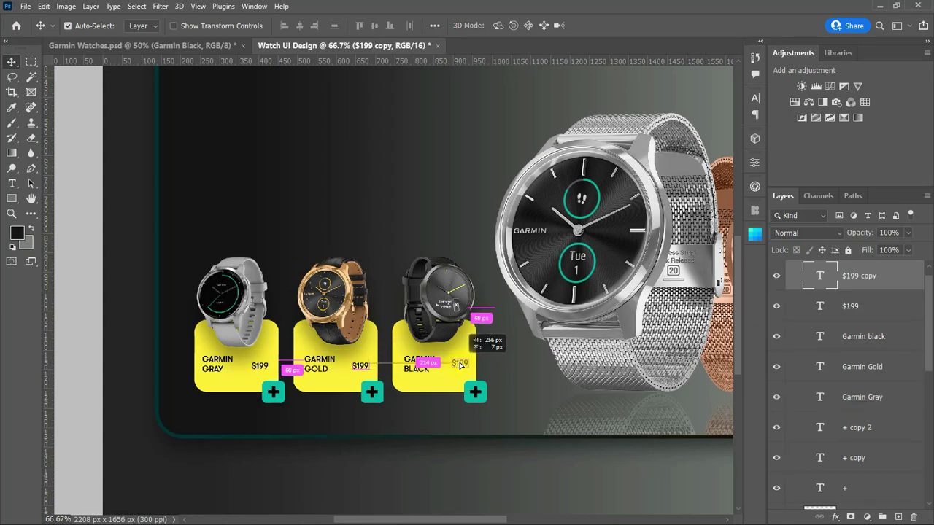
pyautogui.moveTo(460, 364); pyautogui.dragTo(459, 363)
# Step: Set the tracking of all three price texts to 0
pyautogui.click(755, 98)
pyautogui.click(735, 146)
pyautogui.click(709, 223)
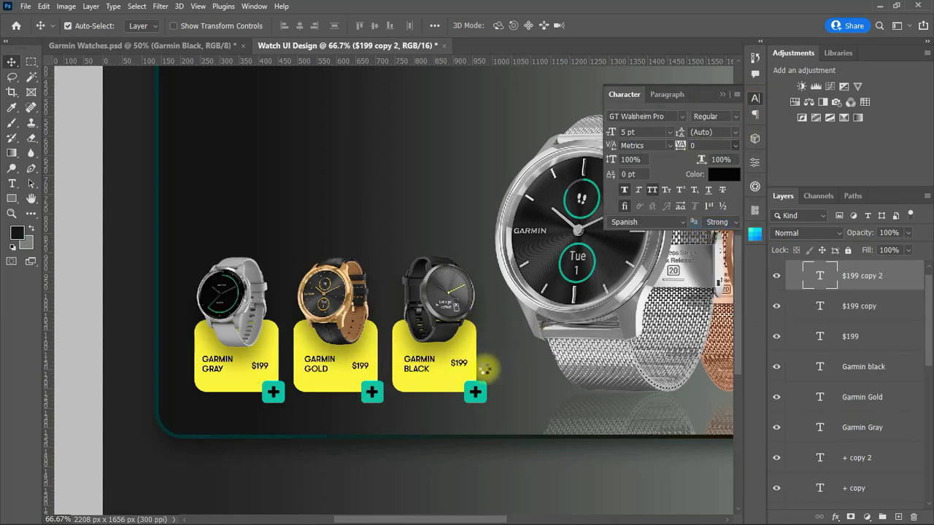
pyautogui.click(360, 366)
pyautogui.click(734, 146)
pyautogui.click(709, 223)
pyautogui.click(267, 368)
pyautogui.click(735, 146)
pyautogui.click(709, 224)
# Step: Change the gold watch's price to $299 and the black watch's price to $189
pyautogui.doubleClick(360, 368)
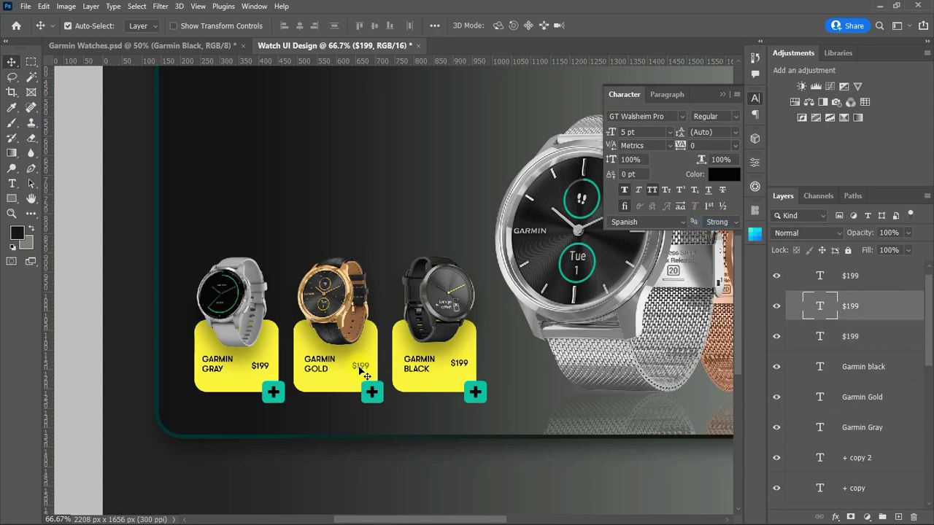
pyautogui.press('BackSpace')
pyautogui.write('2')
pyautogui.click(604, 26)
pyautogui.doubleClick(461, 363)
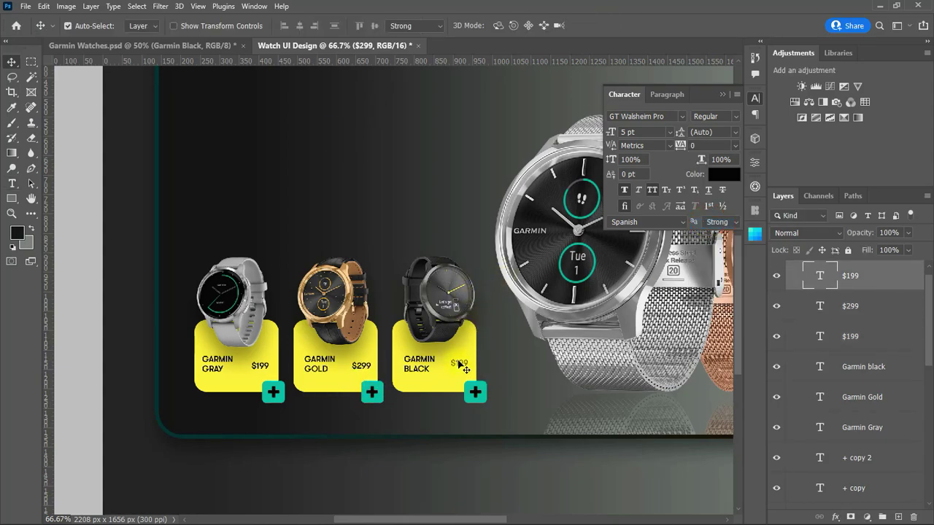
pyautogui.press('BackSpace')
pyautogui.write('8')
pyautogui.click(603, 26)
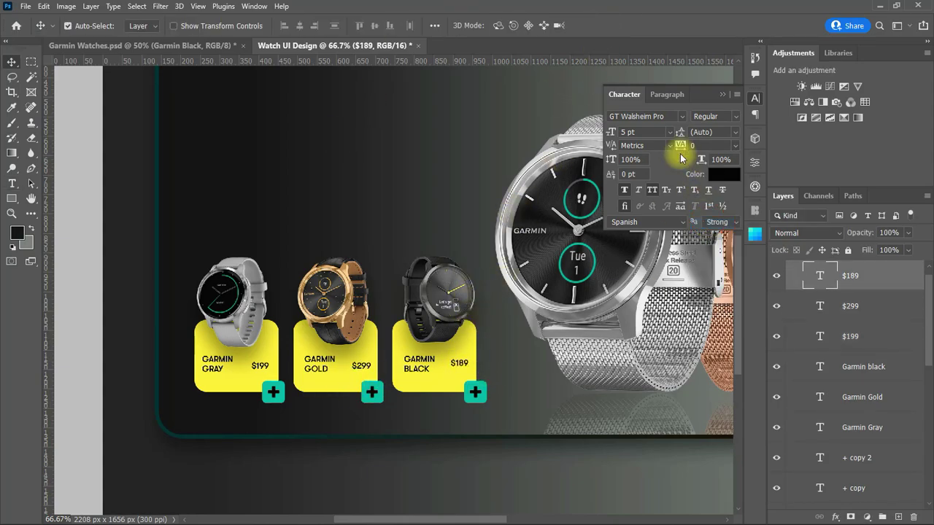
# Step: Set the black watch's $189 price to 6 pt Bold and adjust its position on the card
pyautogui.click(670, 132)
pyautogui.click(640, 159)
pyautogui.moveTo(462, 369); pyautogui.dragTo(461, 368)
pyautogui.click(735, 117)
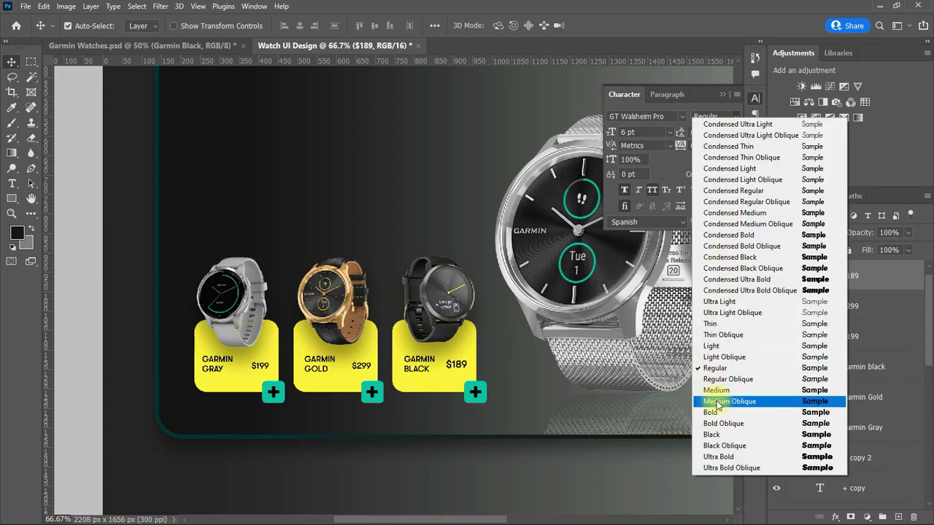
pyautogui.click(713, 412)
# Step: Set the gold watch's $299 price to 6 pt Bold
pyautogui.click(360, 368)
pyautogui.click(669, 132)
pyautogui.click(646, 160)
pyautogui.click(736, 117)
pyautogui.click(711, 412)
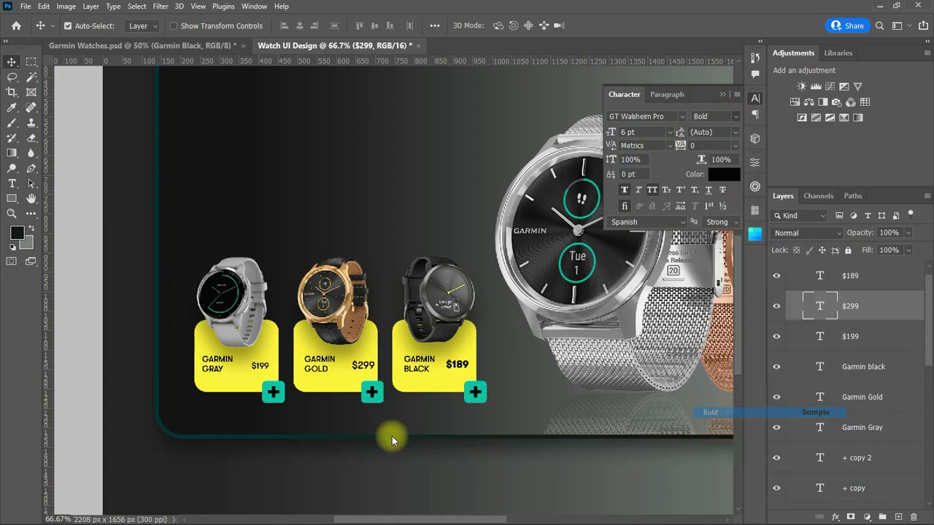
# Step: Set the gray watch's $199 price to 6 pt Bold
pyautogui.click(263, 366)
pyautogui.click(735, 117)
pyautogui.click(712, 412)
pyautogui.click(667, 132)
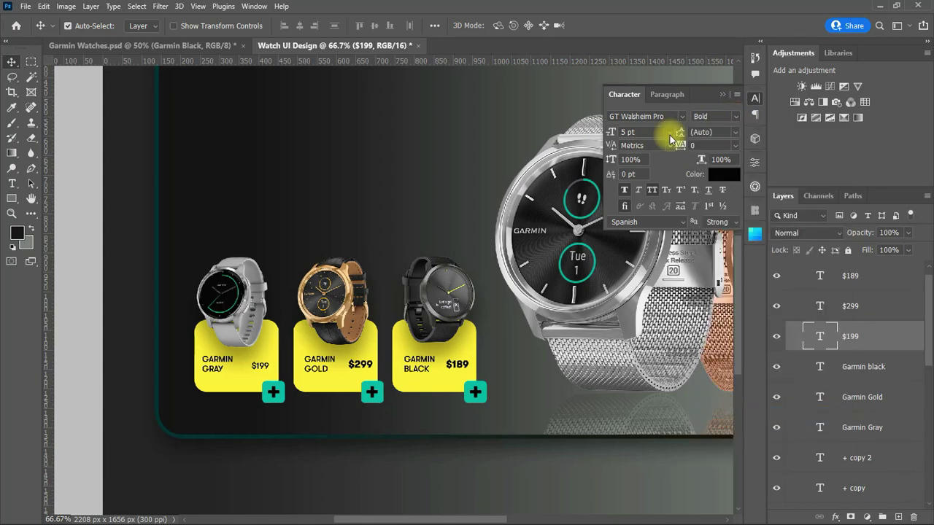
pyautogui.click(645, 162)
pyautogui.click(328, 445)
# Step: Recolor the black watch's $189 price with the plus button's teal, 02c3a2
pyautogui.click(456, 364)
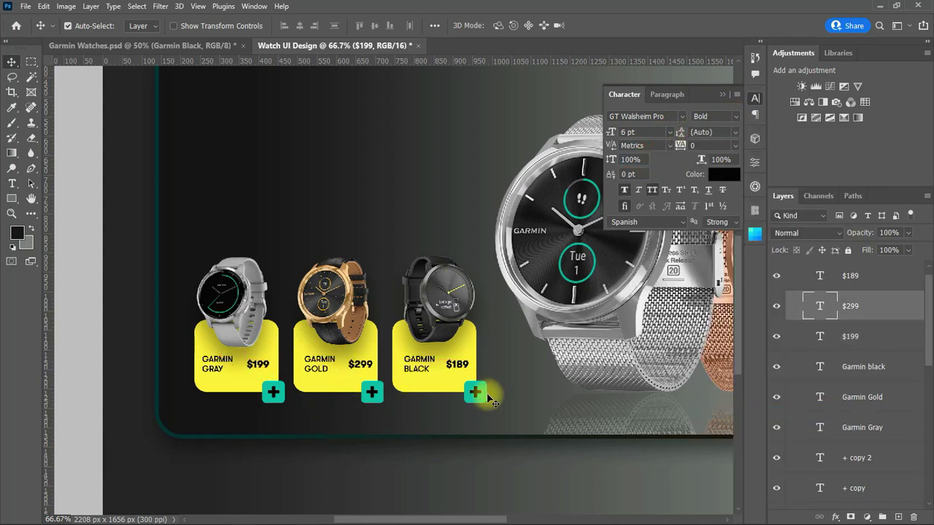
pyautogui.click(720, 174)
pyautogui.moveTo(575, 260); pyautogui.dragTo(549, 359)
pyautogui.click(475, 394)
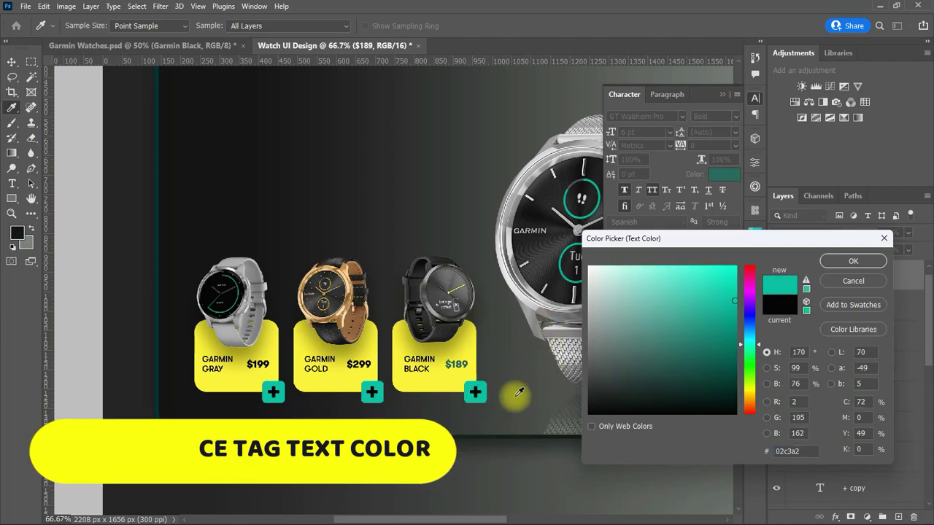
pyautogui.click(853, 260)
# Step: Apply the plus buttons' teal, 02c3a2, to the gold watch's $299 price and the gray watch's $199 price
pyautogui.click(802, 305)
pyautogui.click(720, 176)
pyautogui.click(379, 398)
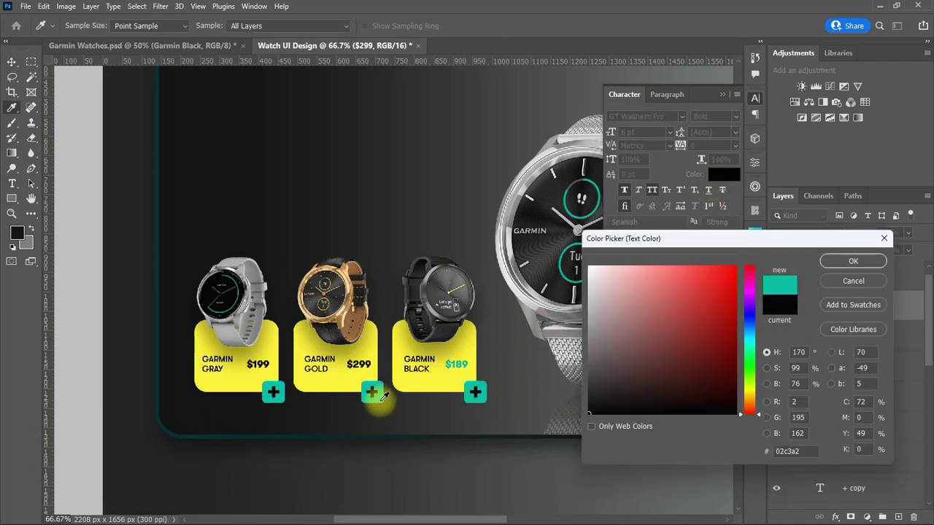
pyautogui.click(853, 260)
pyautogui.click(258, 364)
pyautogui.click(719, 177)
pyautogui.click(276, 396)
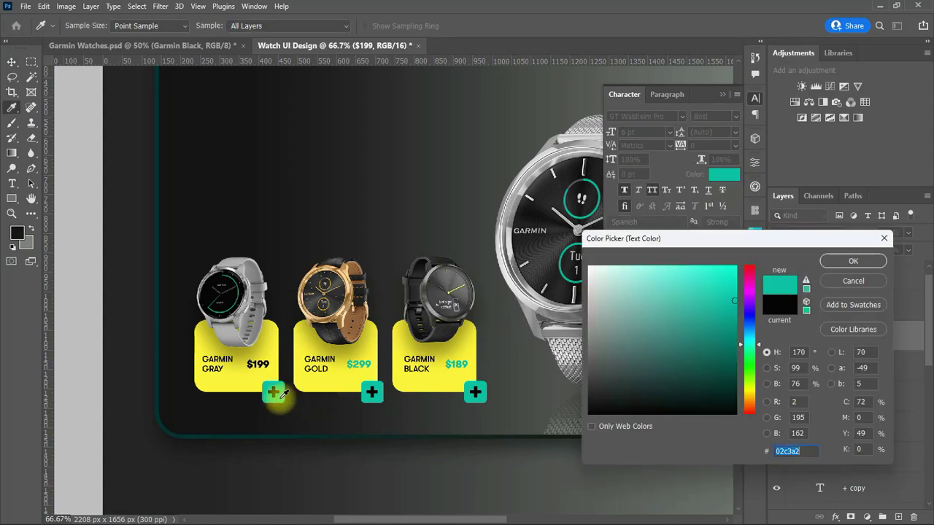
pyautogui.click(853, 261)
# Step: Review the whole banner composition and examine the two hero watches up close
pyautogui.moveTo(401, 519); pyautogui.dragTo(427, 519)
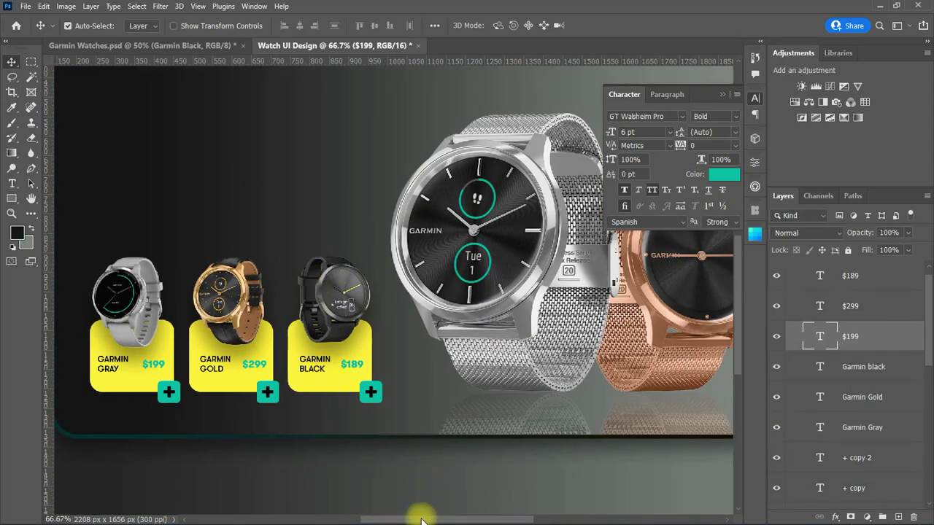
pyautogui.click(12, 213)
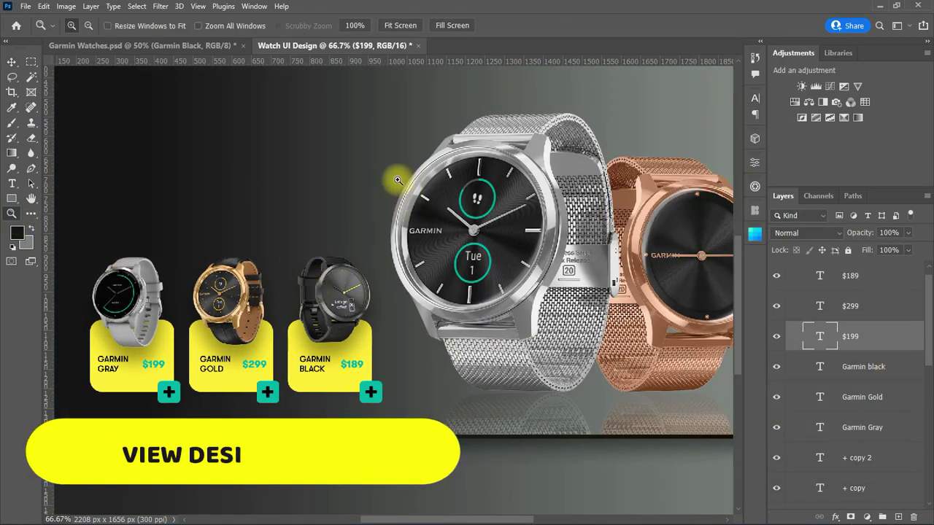
pyautogui.keyDown('alt'); pyautogui.click(398, 180); pyautogui.keyUp('alt')
pyautogui.keyDown('alt'); pyautogui.click(397, 181); pyautogui.keyUp('alt')
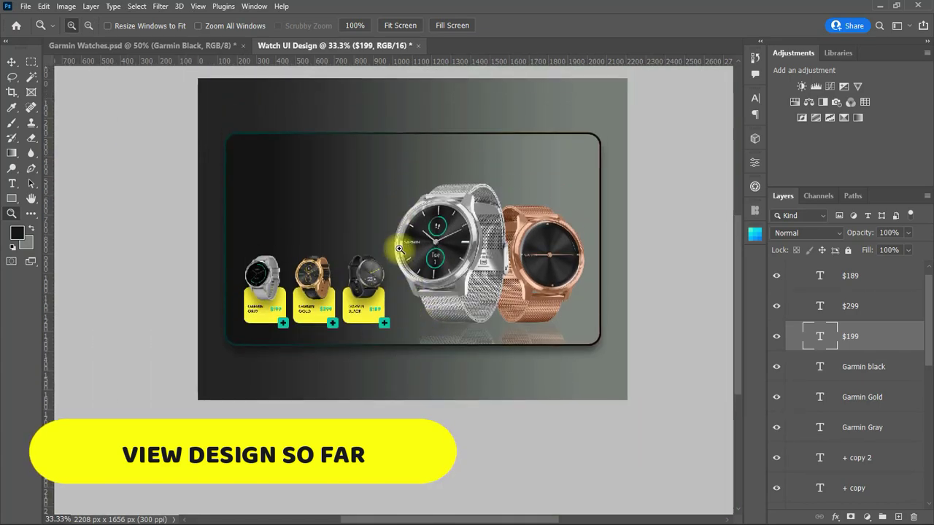
pyautogui.click(400, 248)
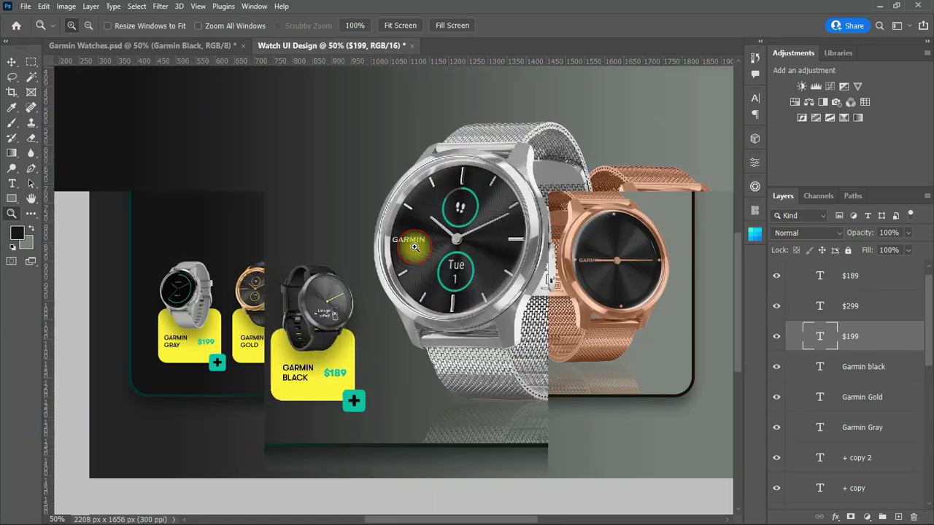
pyautogui.click(414, 248)
pyautogui.moveTo(448, 519); pyautogui.dragTo(472, 520)
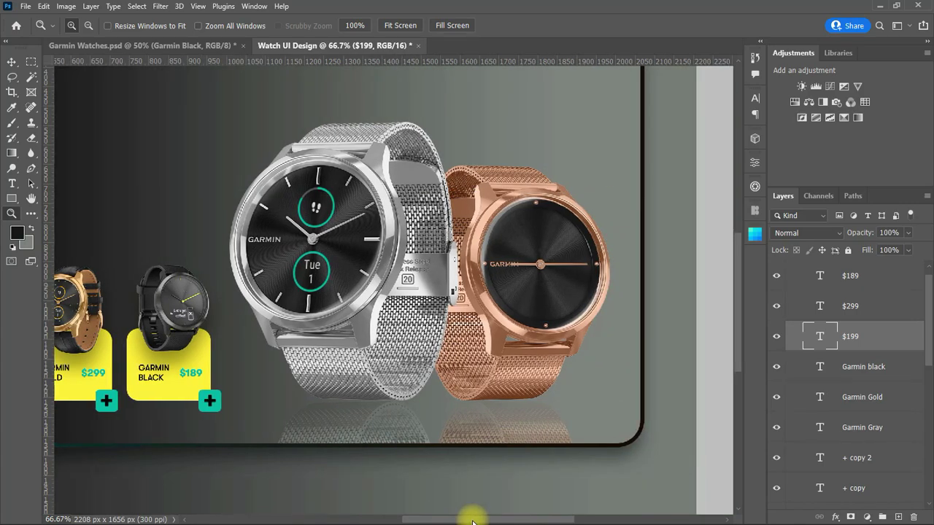
# Step: Draw a flat dark ellipse about 275 × 13 px beneath the silver hero watch's strap, inside Group 1
pyautogui.scroll(1, 816, 286)
pyautogui.click(789, 268)
pyautogui.click(859, 307)
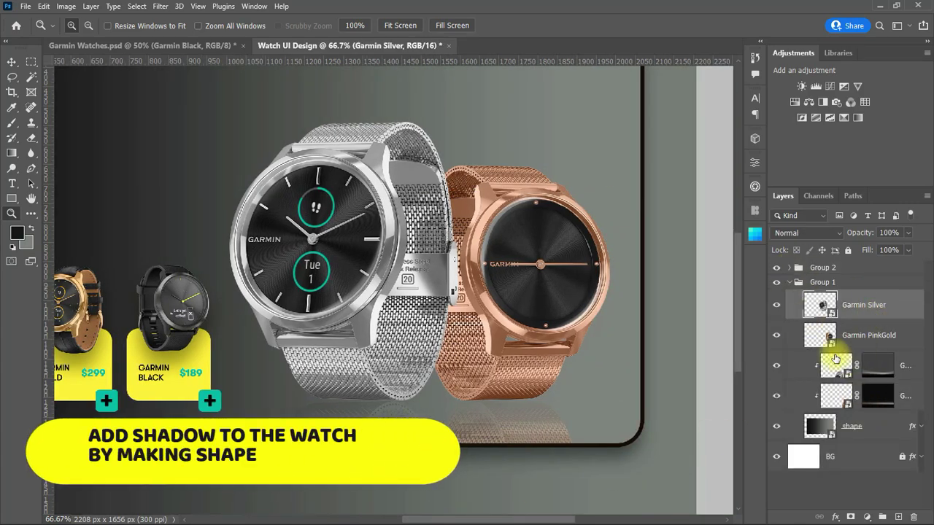
pyautogui.press('v')
pyautogui.rightClick(11, 199)
pyautogui.click(52, 210)
pyautogui.moveTo(306, 397); pyautogui.dragTo(413, 403)
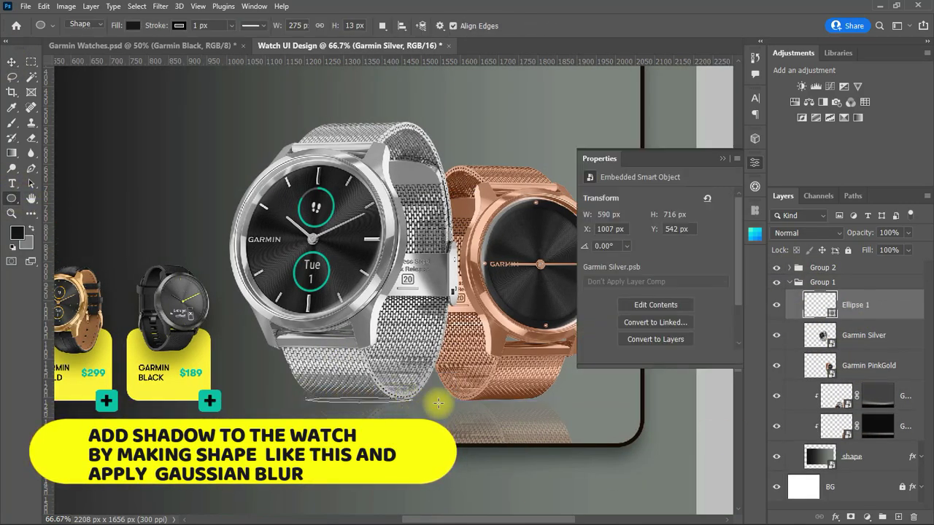
pyautogui.click(722, 158)
pyautogui.press('v')
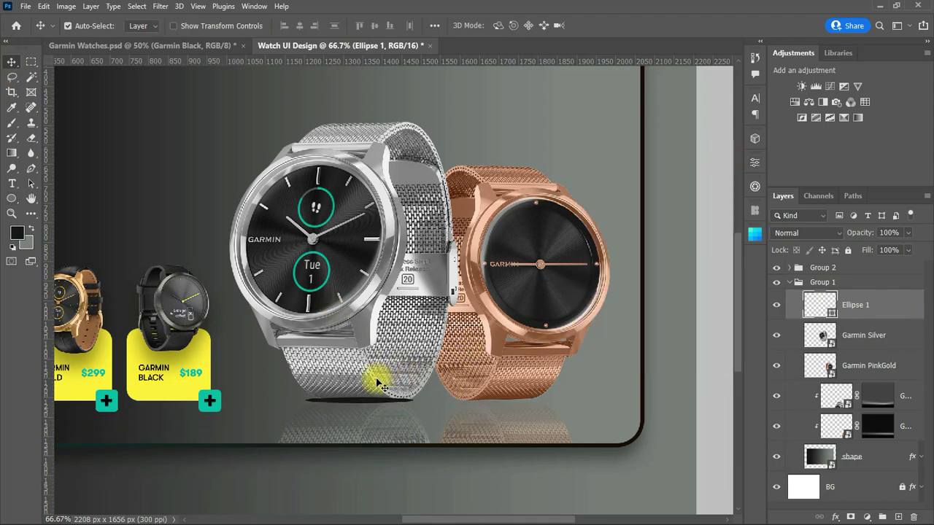
# Step: Duplicate the ellipse beneath the rose-gold watch and move the original Ellipse 1 layer below Garmin Silver
pyautogui.moveTo(354, 409); pyautogui.dragTo(498, 407)
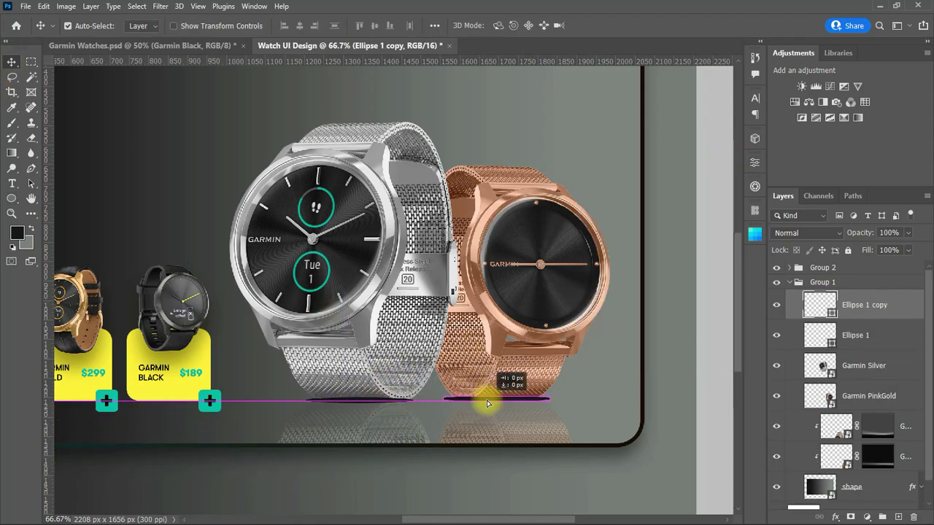
pyautogui.click(354, 407)
pyautogui.moveTo(875, 376); pyautogui.dragTo(776, 369)
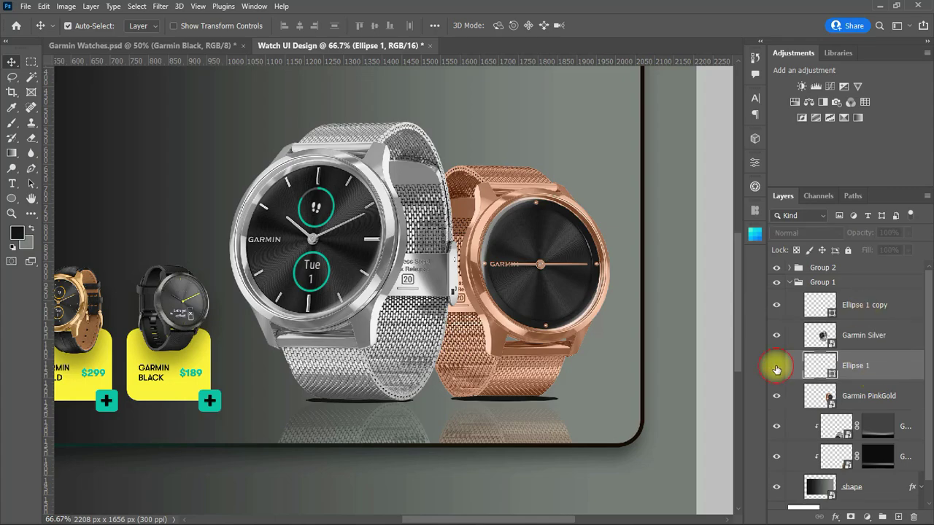
# Step: Convert Ellipse 1 to a smart object and soften it with a Gaussian Blur as the silver watch's shadow
pyautogui.rightClick(890, 365)
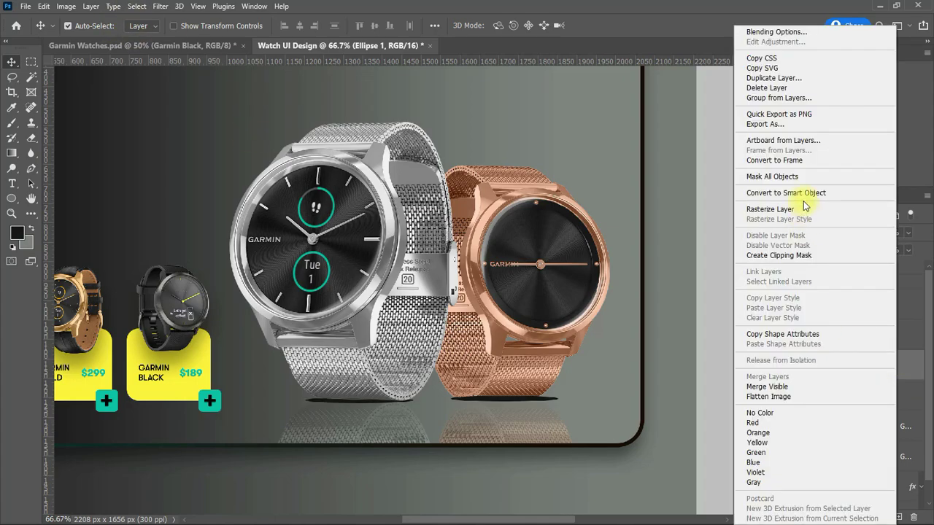
pyautogui.click(746, 202)
pyautogui.click(160, 6)
pyautogui.moveTo(241, 150)
pyautogui.click(379, 203)
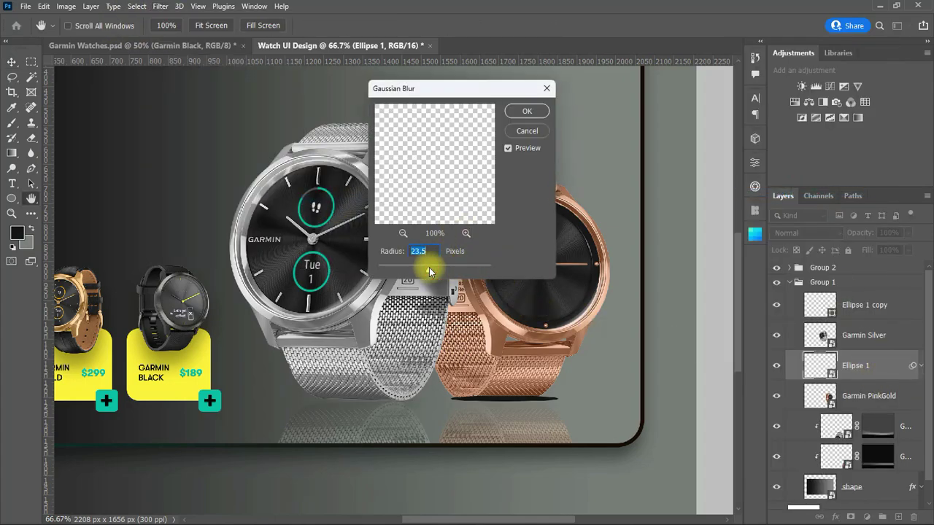
pyautogui.click(525, 113)
# Step: Move the Ellipse 1 copy layer below Garmin PinkGold and shift the ellipse under the rose-gold watch's strap
pyautogui.moveTo(890, 310); pyautogui.dragTo(861, 376)
pyautogui.click(921, 365)
pyautogui.moveTo(863, 338); pyautogui.dragTo(858, 405)
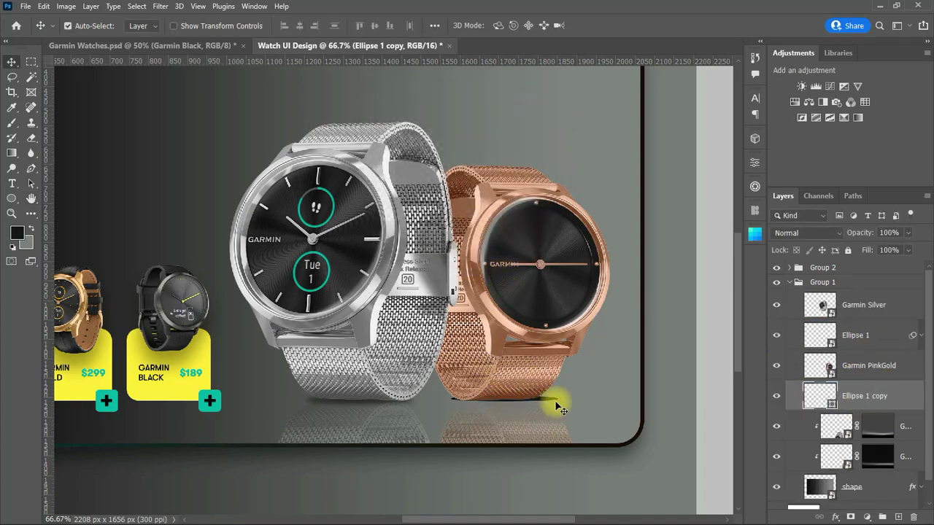
pyautogui.moveTo(541, 408); pyautogui.dragTo(541, 408)
# Step: Convert Ellipse 1 copy to a smart object and apply a Gaussian Blur with a 6.8 px radius
pyautogui.click(884, 396)
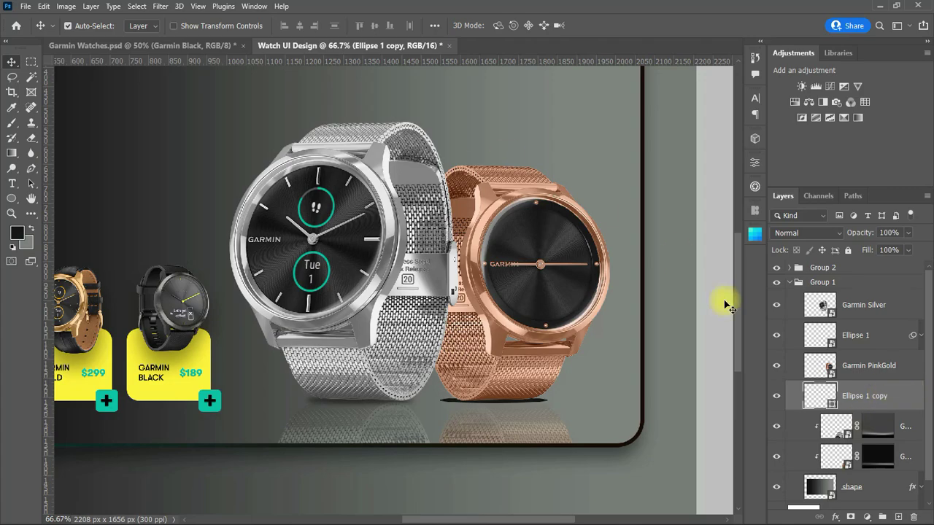
pyautogui.rightClick(883, 396)
pyautogui.click(784, 209)
pyautogui.click(160, 6)
pyautogui.moveTo(186, 154)
pyautogui.click(408, 200)
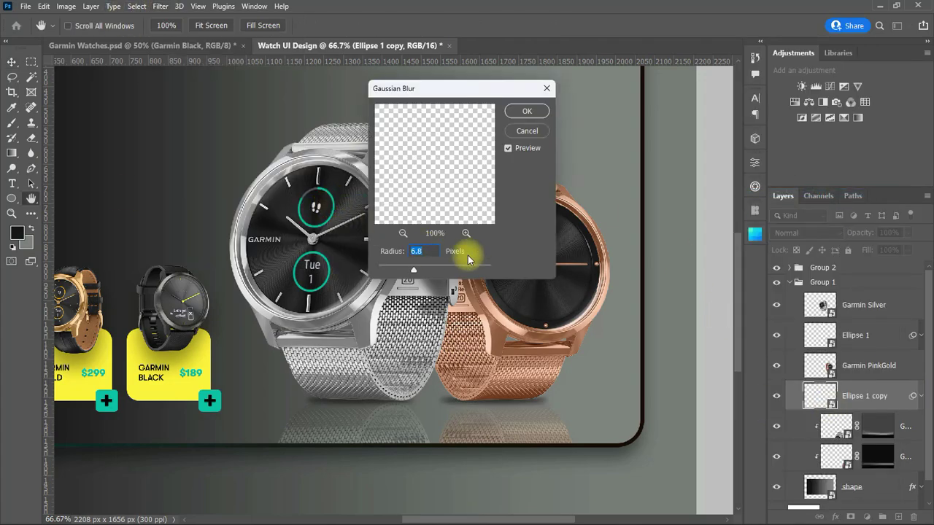
pyautogui.click(527, 111)
# Step: Free Transform the rose-gold watch's shadow so it fits beneath the strap
pyautogui.hotkey('ctrl', 't')
pyautogui.click(481, 211)
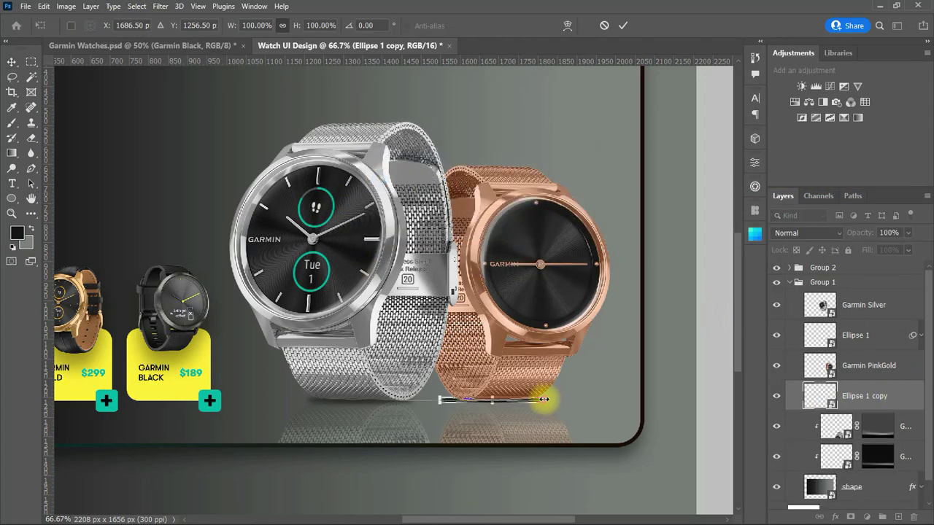
pyautogui.moveTo(451, 400); pyautogui.dragTo(466, 399)
pyautogui.click(696, 233)
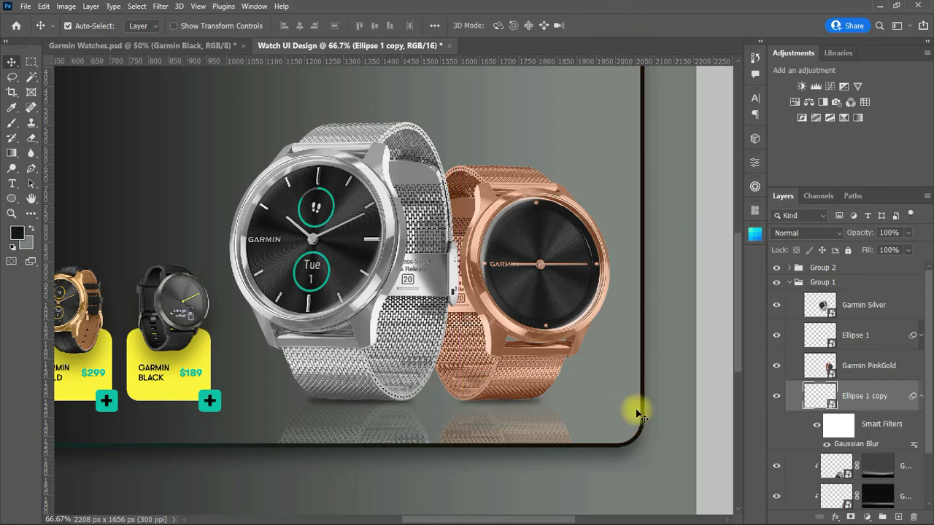
# Step: Add a "garmin" title text above all groups, in the empty area over the product cards
pyautogui.moveTo(473, 519); pyautogui.dragTo(398, 518)
pyautogui.scroll(3, 537, 430)
pyautogui.scroll(2, 536, 430)
pyautogui.click(789, 283)
pyautogui.click(826, 269)
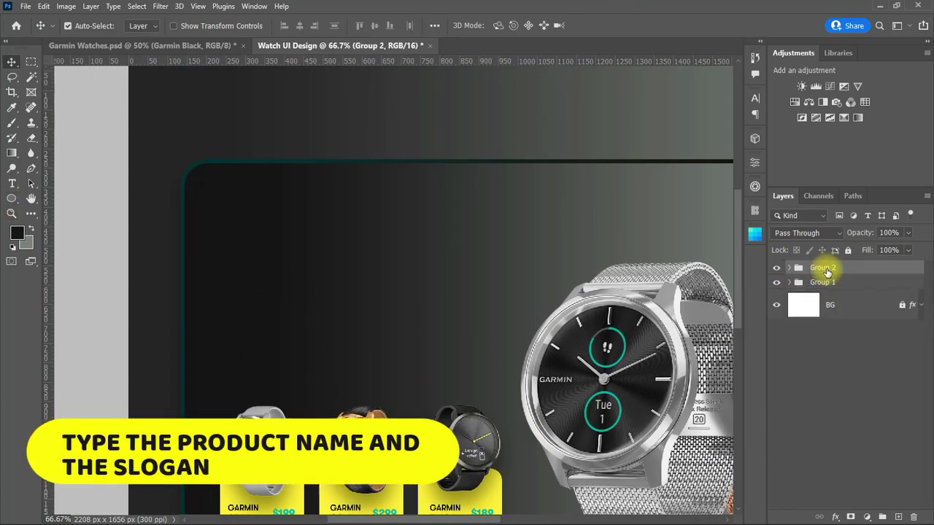
pyautogui.click(12, 184)
pyautogui.click(322, 296)
pyautogui.write('Ggarmin')
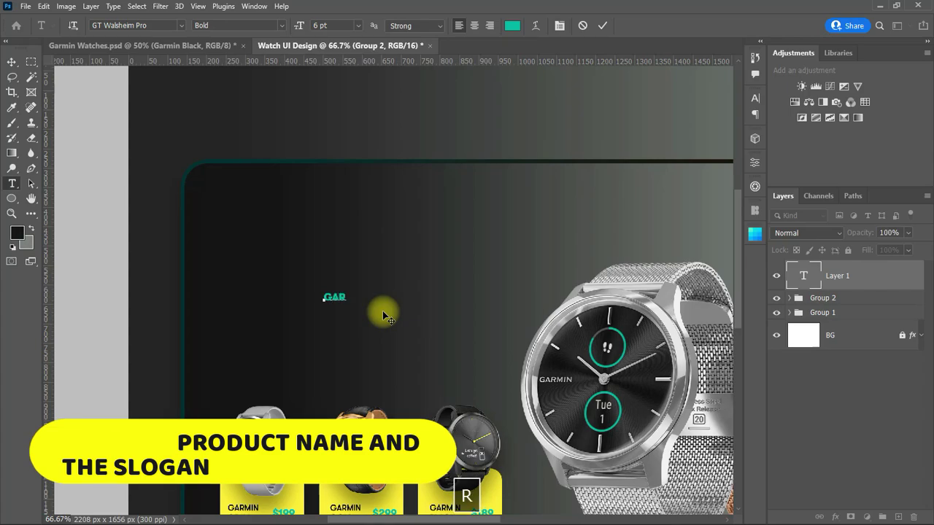
pyautogui.hotkey('ctrl', 'Return')
pyautogui.press('v')
# Step: Set the GARMIN title to 30 pt with tracking 25 and position it above the product cards
pyautogui.click(755, 100)
pyautogui.click(669, 132)
pyautogui.click(644, 230)
pyautogui.click(669, 132)
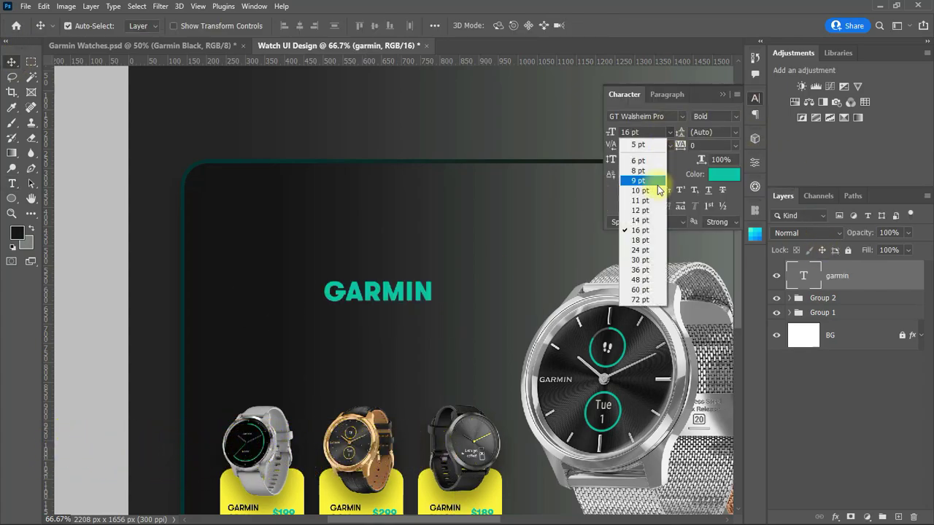
pyautogui.click(649, 250)
pyautogui.click(735, 146)
pyautogui.click(711, 261)
pyautogui.moveTo(443, 292); pyautogui.dragTo(370, 294)
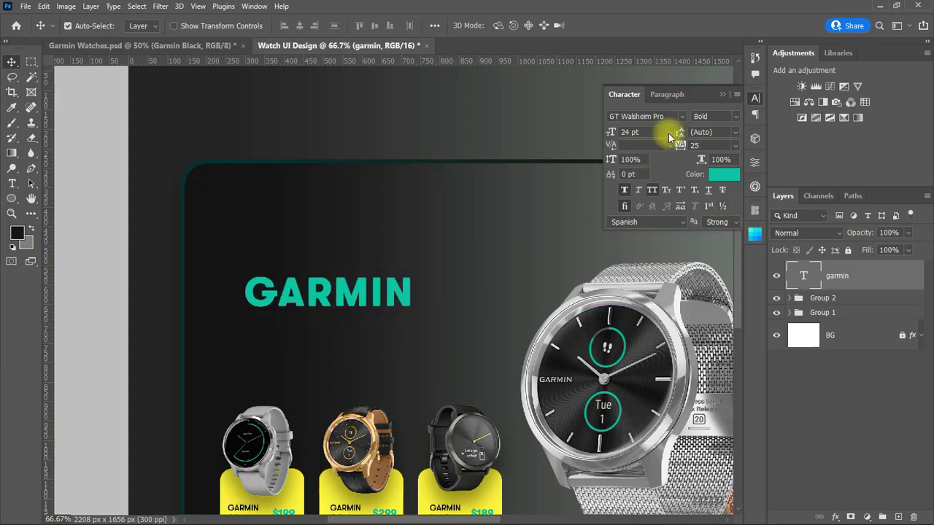
pyautogui.click(669, 133)
pyautogui.click(647, 264)
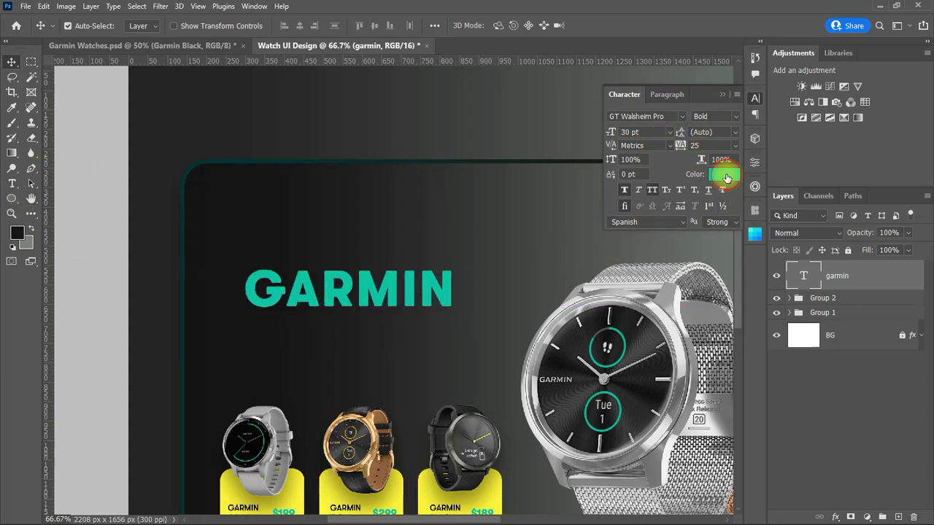
# Step: Recolor the GARMIN title with yellow sampled from a product card
pyautogui.click(726, 178)
pyautogui.click(588, 266)
pyautogui.click(490, 480)
pyautogui.click(851, 261)
# Step: Duplicate the GARMIN title below itself at 10 pt and change the copy's text to "the latest men's brand"
pyautogui.scroll(-2, 103, 223)
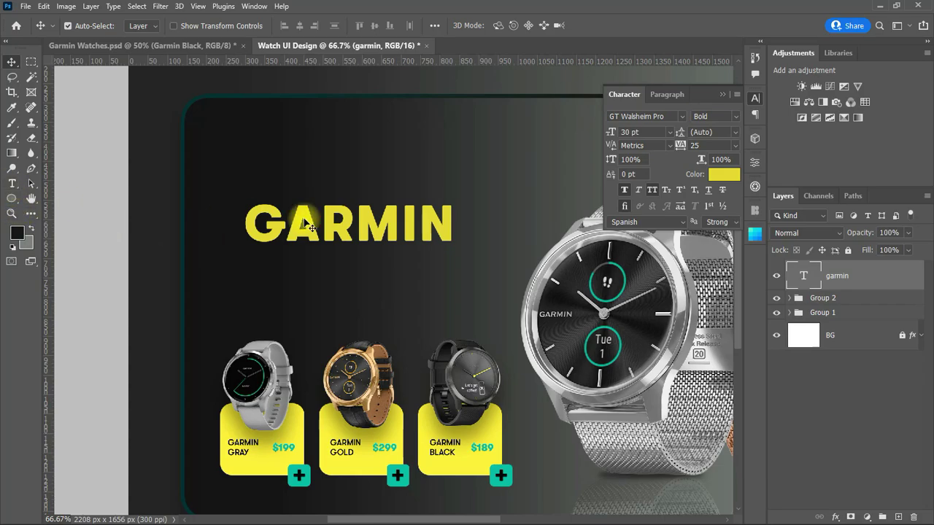
pyautogui.moveTo(305, 225); pyautogui.dragTo(315, 276)
pyautogui.click(669, 133)
pyautogui.click(642, 193)
pyautogui.doubleClick(319, 289)
pyautogui.write('the')
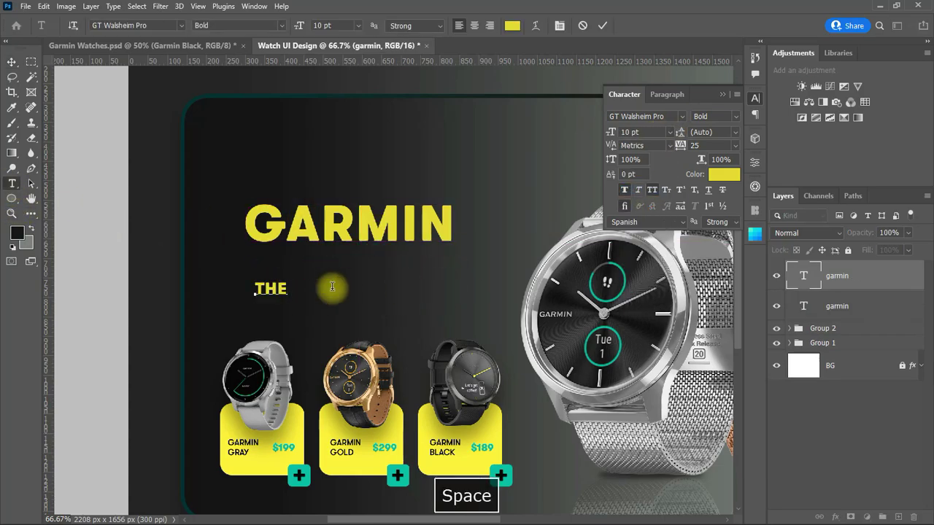
pyautogui.click(598, 26)
# Step: Set the slogan's font style to Regular and move it directly under the GARMIN title
pyautogui.press('v')
pyautogui.click(735, 117)
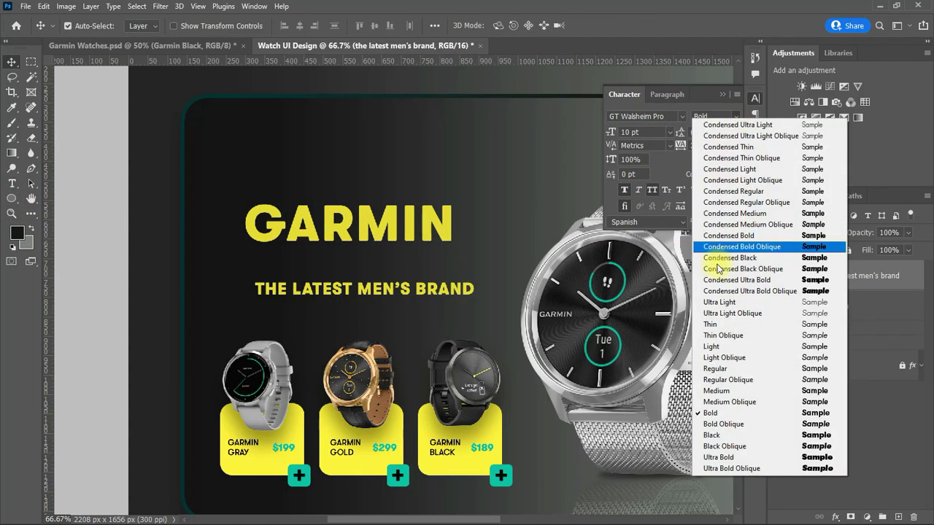
pyautogui.click(721, 370)
pyautogui.moveTo(381, 289); pyautogui.dragTo(372, 260)
# Step: Recolor the slogan white and fine-tune its alignment beneath the GARMIN title
pyautogui.press('z')
pyautogui.keyDown('alt'); pyautogui.click(353, 232); pyautogui.keyUp('alt')
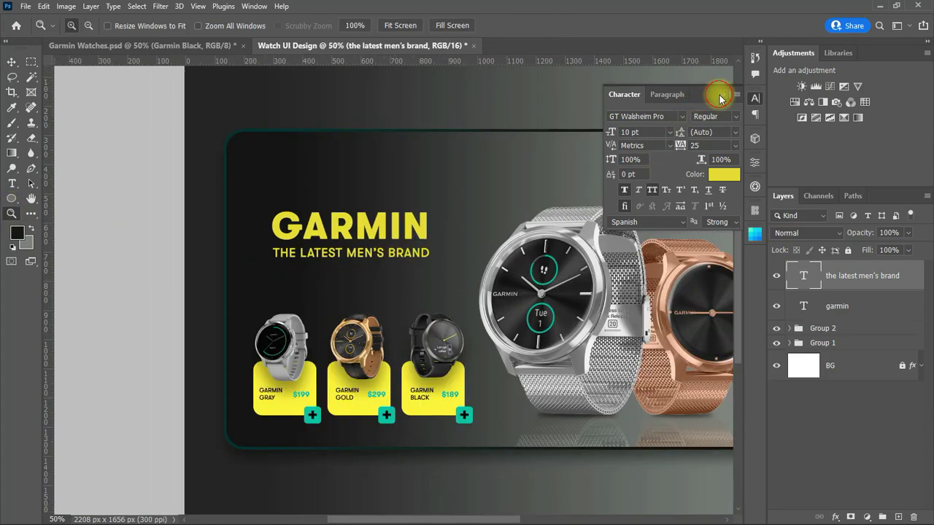
pyautogui.click(722, 95)
pyautogui.moveTo(451, 520); pyautogui.dragTo(460, 520)
pyautogui.click(12, 62)
pyautogui.moveTo(302, 254); pyautogui.dragTo(306, 251)
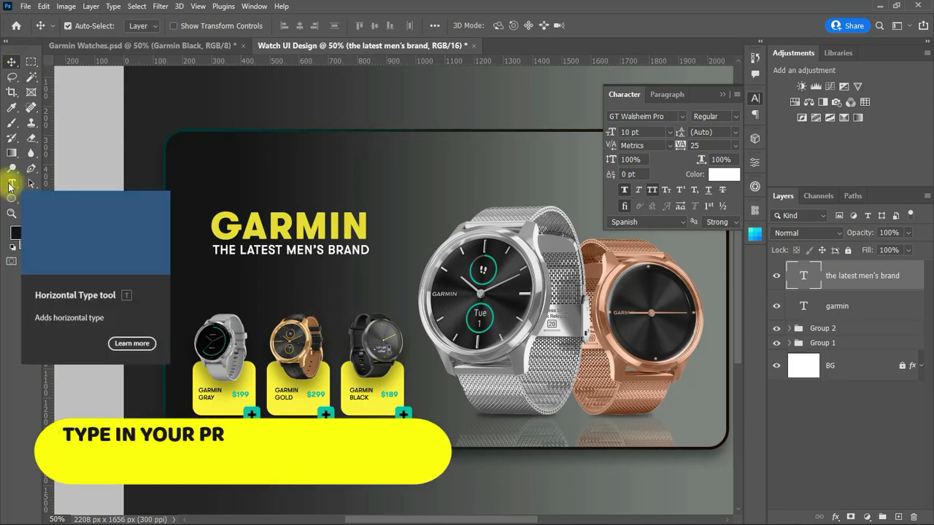
# Step: Add a placeholder Lorem ipsum paragraph box under the slogan, with All Caps off and a 5 pt size
pyautogui.click(12, 183)
pyautogui.moveTo(215, 275); pyautogui.dragTo(369, 311)
pyautogui.click(652, 191)
pyautogui.click(670, 133)
pyautogui.write('5')
pyautogui.press('Return')
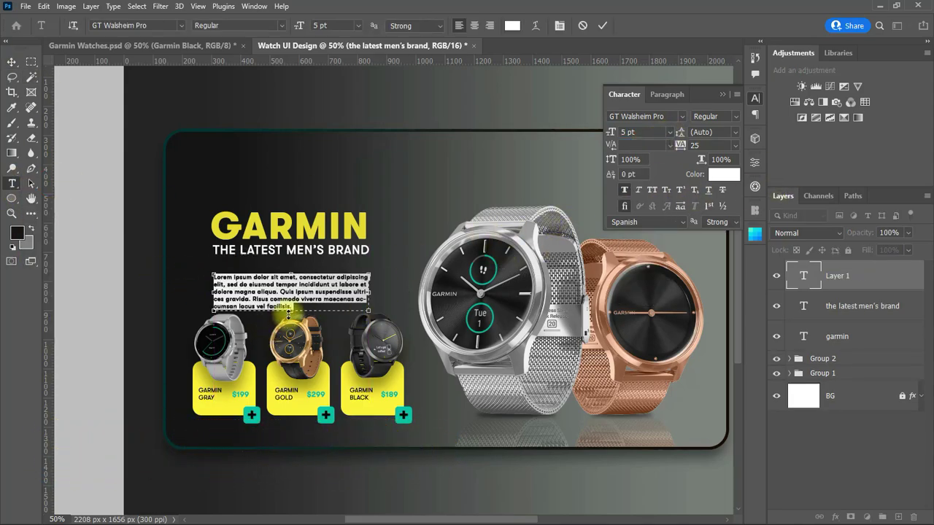
# Step: Resize the Lorem ipsum paragraph box to about 601 px wide and four lines tall
pyautogui.moveTo(288, 313); pyautogui.dragTo(290, 300)
pyautogui.moveTo(373, 291); pyautogui.dragTo(389, 290)
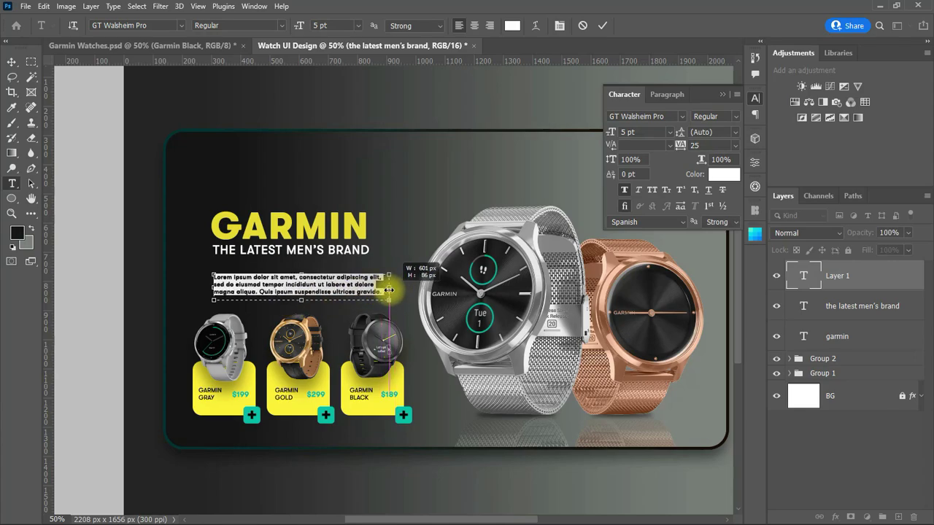
pyautogui.moveTo(305, 302); pyautogui.dragTo(306, 305)
pyautogui.click(603, 25)
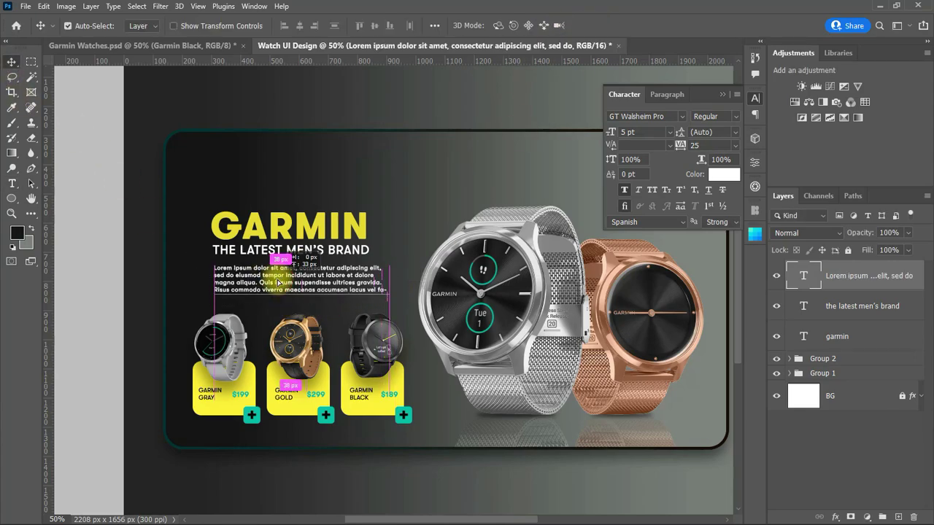
# Step: Set the Lorem ipsum paragraph's tracking to 0 and lower its opacity slightly
pyautogui.scroll(2, 390, 343)
pyautogui.scroll(1, 390, 342)
pyautogui.click(734, 146)
pyautogui.click(711, 223)
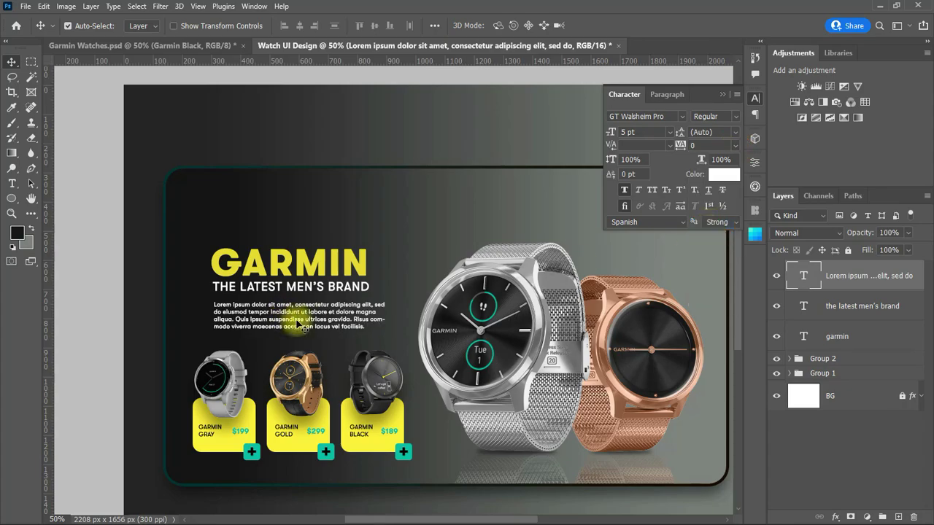
pyautogui.moveTo(894, 253); pyautogui.dragTo(890, 249)
pyautogui.click(157, 326)
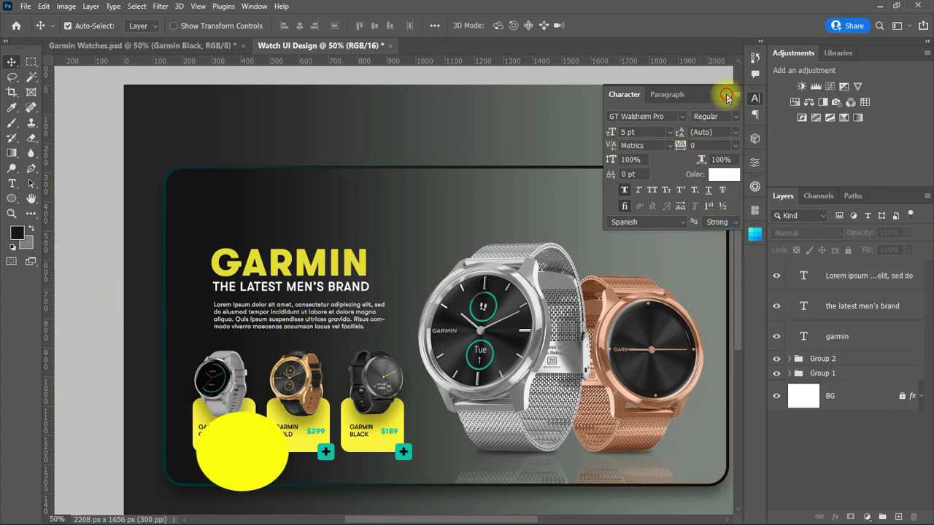
pyautogui.click(723, 95)
# Step: Bring the Buy cart icon from Garmin Watches.psd into the banner, shrink it and place it near the card's upper-right corner
pyautogui.moveTo(467, 307); pyautogui.dragTo(410, 292)
pyautogui.click(143, 46)
pyautogui.click(482, 207)
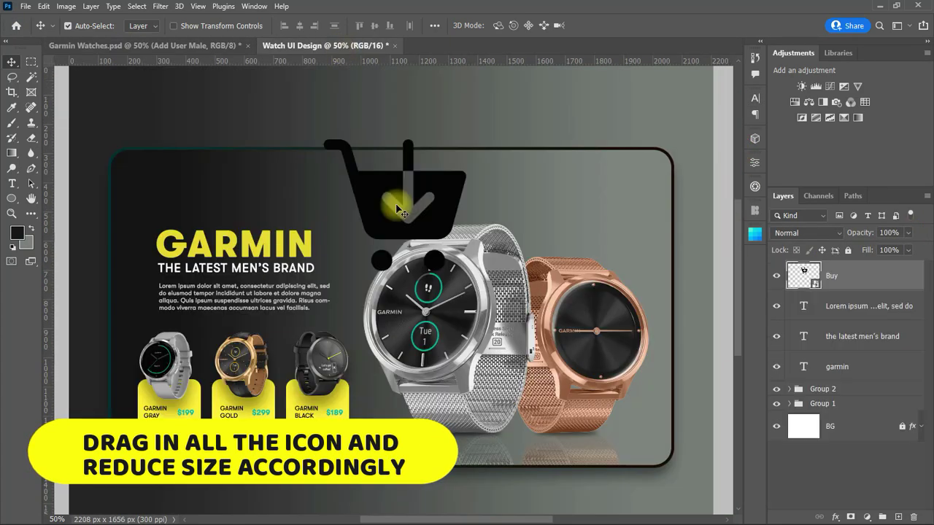
pyautogui.moveTo(389, 197); pyautogui.dragTo(410, 191)
pyautogui.hotkey('ctrl', 't')
pyautogui.moveTo(483, 197); pyautogui.dragTo(638, 174)
pyautogui.press('Return')
# Step: Bring in the Price Tag icon from Garmin Watches.psd, scale it to about 6.42% and place it in line with the cart icon
pyautogui.hotkey('ctrl', 'Tab')
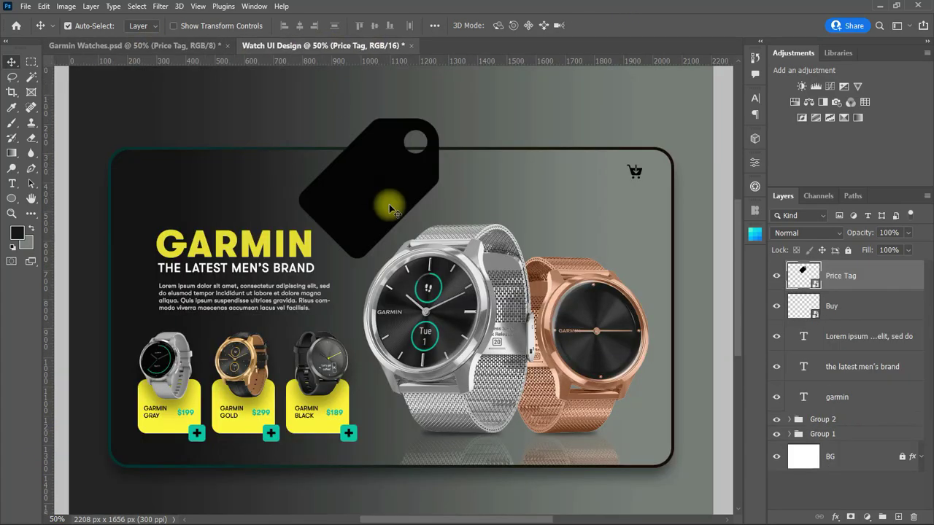
pyautogui.hotkey('ctrl', 't')
pyautogui.moveTo(438, 188); pyautogui.dragTo(472, 176)
pyautogui.press('Return')
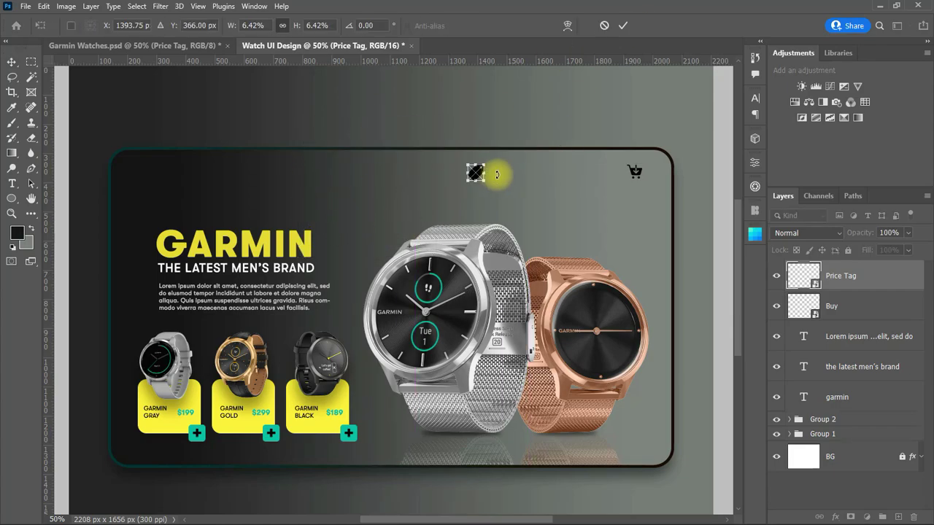
# Step: Bring in the Add User Male icon, shrink it and place it between the price tag and cart icons
pyautogui.hotkey('ctrl', 'Tab')
pyautogui.hotkey('ctrl', 'Tab')
pyautogui.hotkey('ctrl', 'v')
pyautogui.hotkey('ctrl', 't')
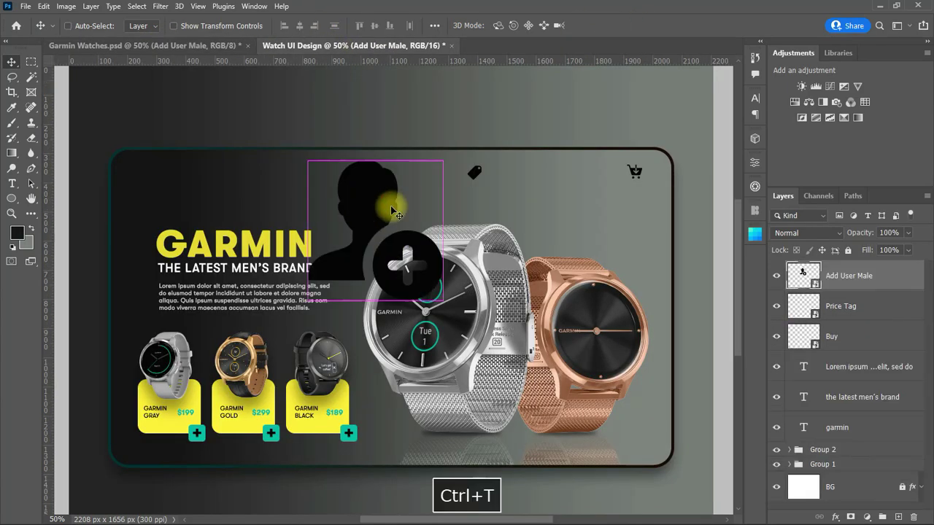
pyautogui.moveTo(387, 205); pyautogui.dragTo(553, 173)
pyautogui.press('Return')
# Step: Shift the cart and account icons left to leave room for labels beside each icon
pyautogui.click(708, 209)
pyautogui.click(636, 173)
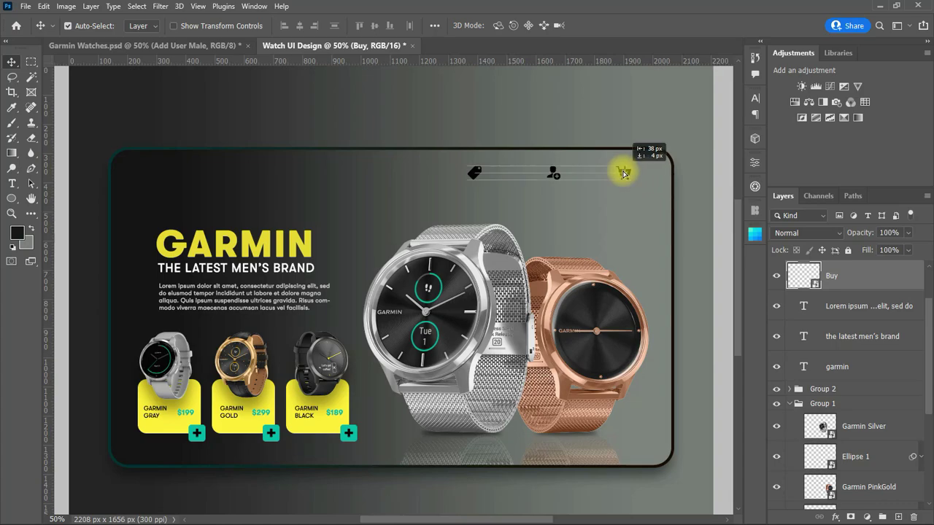
pyautogui.click(553, 173)
pyautogui.press('Left')
pyautogui.press('Left')
pyautogui.press('Left')
pyautogui.press('Left')
pyautogui.press('Left')
pyautogui.press('Left')
pyautogui.press('Left')
pyautogui.press('Left')
pyautogui.press('Left')
pyautogui.press('Left')
# Step: Scale the price tag icon down slightly to match the other navigation icons
pyautogui.click(477, 174)
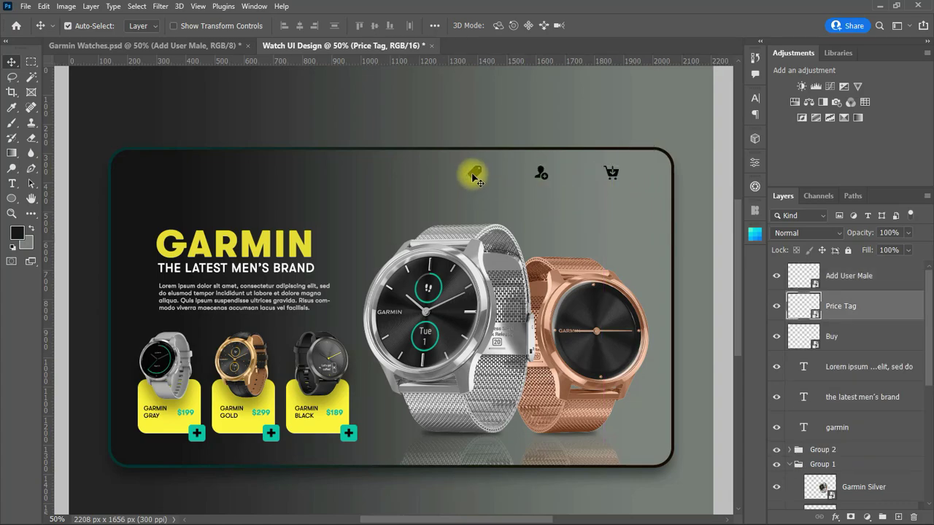
pyautogui.hotkey('ctrl', 't')
pyautogui.click(623, 26)
# Step: Add a white 5 pt text label reading OFFER to the left of the price tag icon
pyautogui.click(11, 213)
pyautogui.click(565, 237)
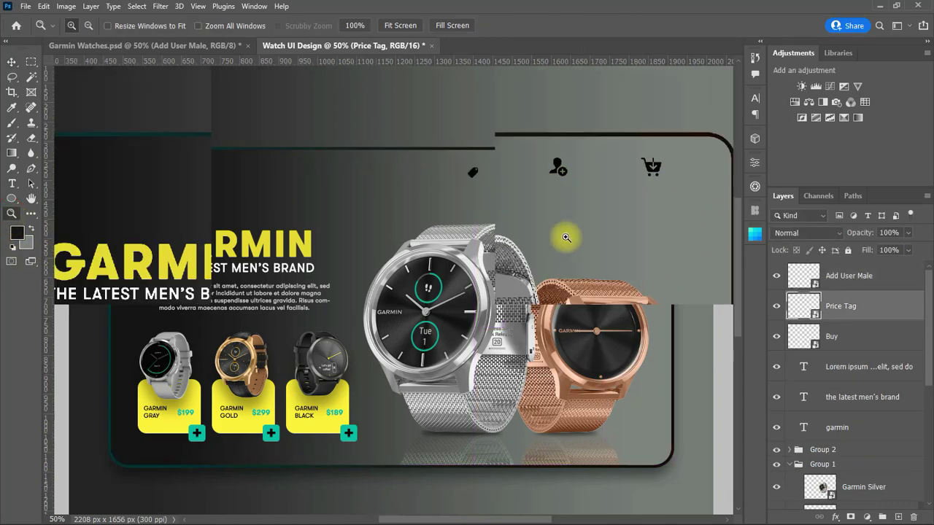
pyautogui.click(565, 237)
pyautogui.click(12, 62)
pyautogui.click(854, 285)
pyautogui.click(12, 183)
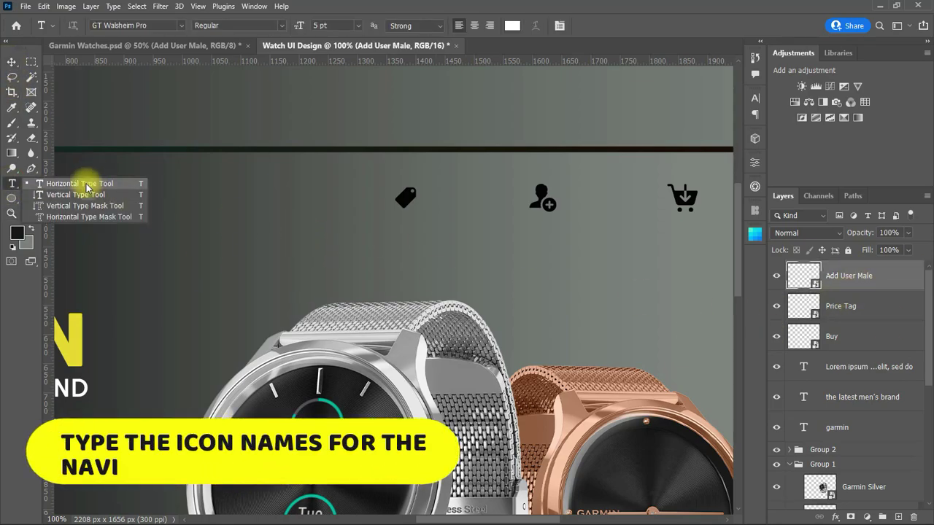
pyautogui.click(73, 183)
pyautogui.click(224, 213)
pyautogui.press('BackSpace')
pyautogui.press('capslock')
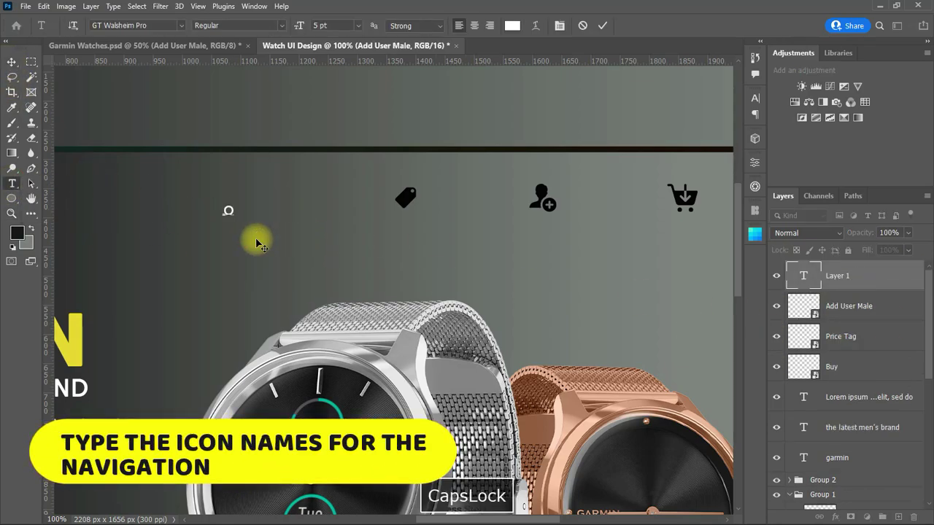
pyautogui.write('OFFER')
# Step: Move the OFFER label beside the price tag icon and duplicate it beside the account and cart icons
pyautogui.click(12, 63)
pyautogui.moveTo(245, 215); pyautogui.dragTo(598, 200)
pyautogui.moveTo(474, 519); pyautogui.dragTo(503, 519)
pyautogui.moveTo(452, 201); pyautogui.dragTo(600, 200)
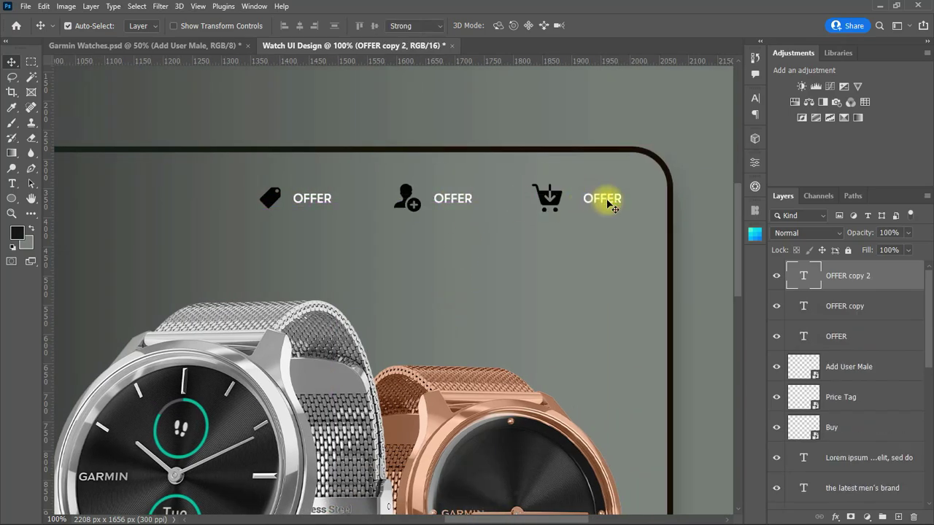
# Step: Change the label beside the cart icon to CART and the one beside the account icon to ACCOUNT
pyautogui.press('t')
pyautogui.click(623, 198)
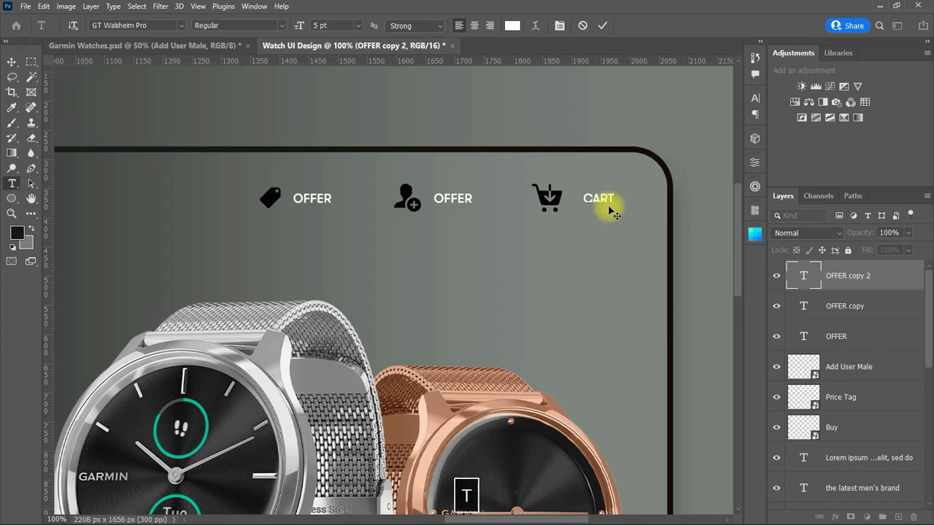
pyautogui.hotkey('ctrl', 'Return')
pyautogui.doubleClick(468, 199)
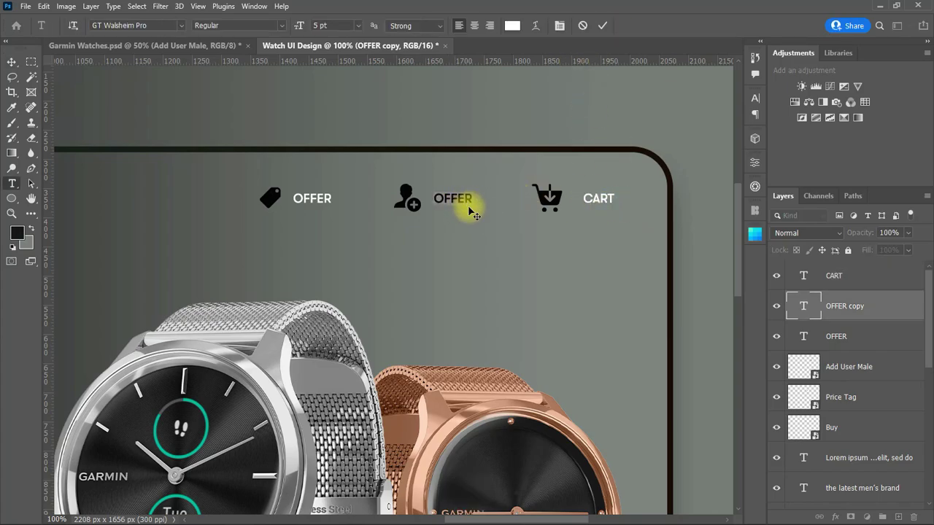
pyautogui.write('ACCOUNT')
pyautogui.hotkey('ctrl', 'Return')
# Step: Collapse Group 1 and lock both Group 1 and Group 2
pyautogui.press('v')
pyautogui.scroll(-5, 875, 343)
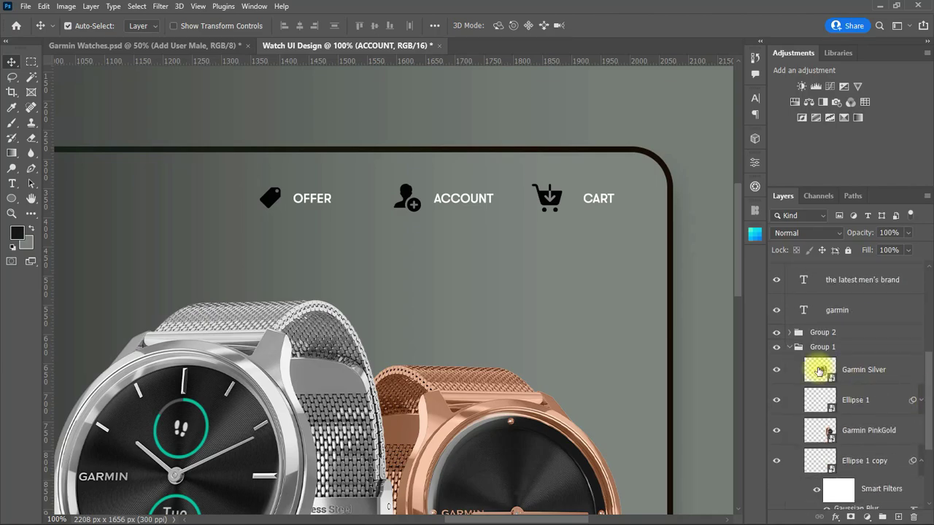
pyautogui.scroll(5, 840, 355)
pyautogui.scroll(-3, 839, 358)
pyautogui.click(846, 472)
pyautogui.click(864, 457)
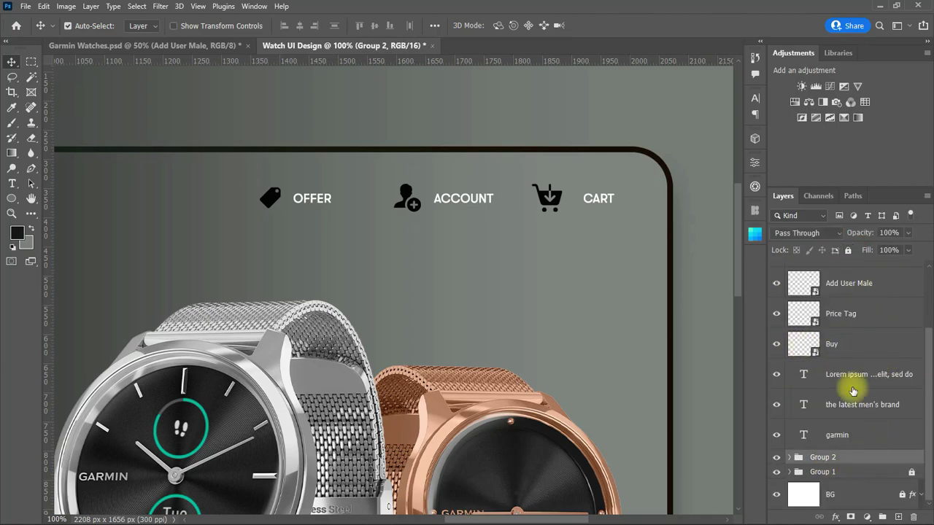
# Step: Select all navigation icons and labels, align their vertical centers and distribute them evenly in the horizontal direction
pyautogui.moveTo(291, 214); pyautogui.dragTo(536, 262)
pyautogui.click(334, 27)
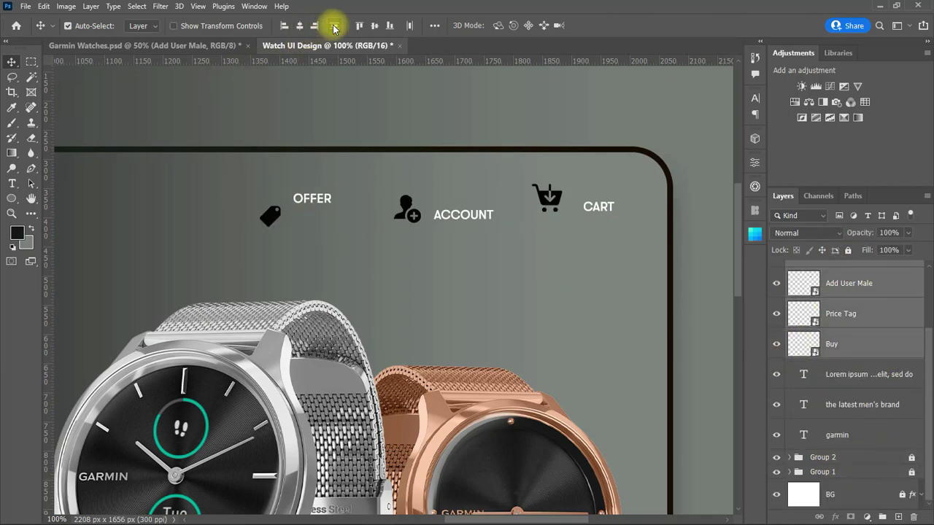
pyautogui.click(376, 27)
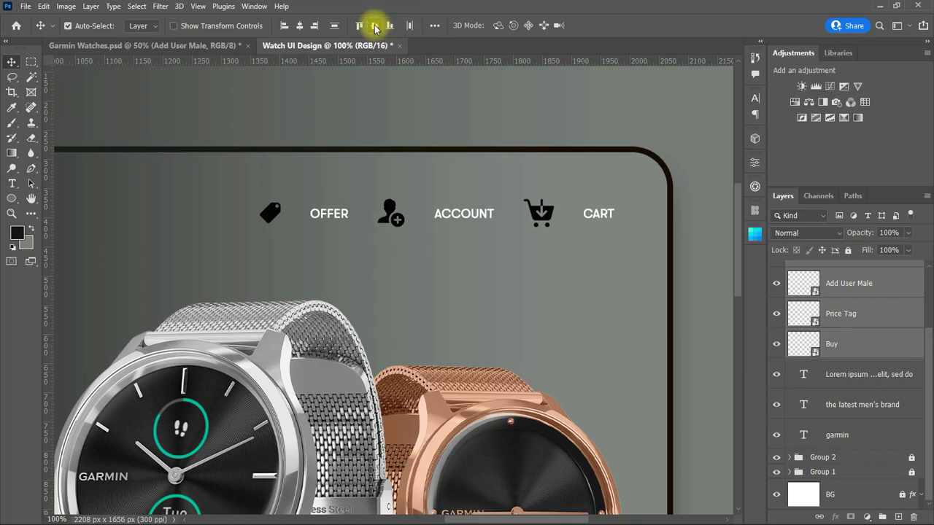
pyautogui.hotkey('ctrl', 'z')
pyautogui.click(313, 26)
pyautogui.hotkey('ctrl', 'z')
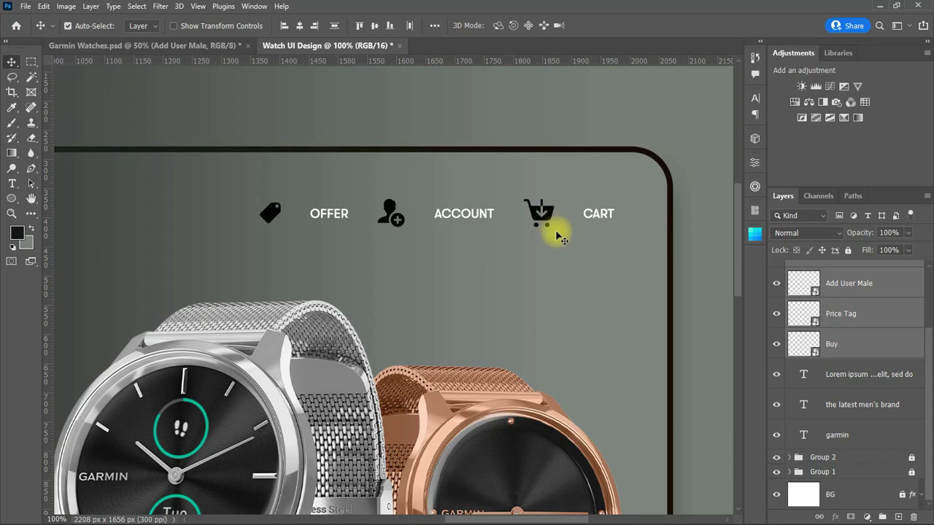
# Step: Nudge the cart, account and price tag icons right so each sits close to its own label
pyautogui.click(569, 243)
pyautogui.click(552, 224)
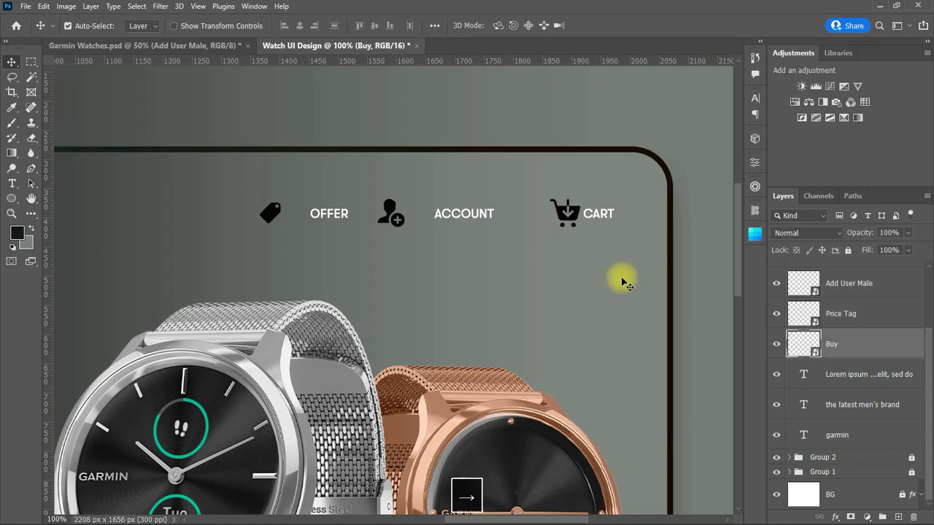
pyautogui.hotkey('shift', 'Left')
pyautogui.click(390, 208)
pyautogui.hotkey('shift', 'Right')
pyautogui.hotkey('shift', 'Right')
pyautogui.hotkey('shift', 'Right')
pyautogui.hotkey('shift', 'Right')
pyautogui.click(271, 213)
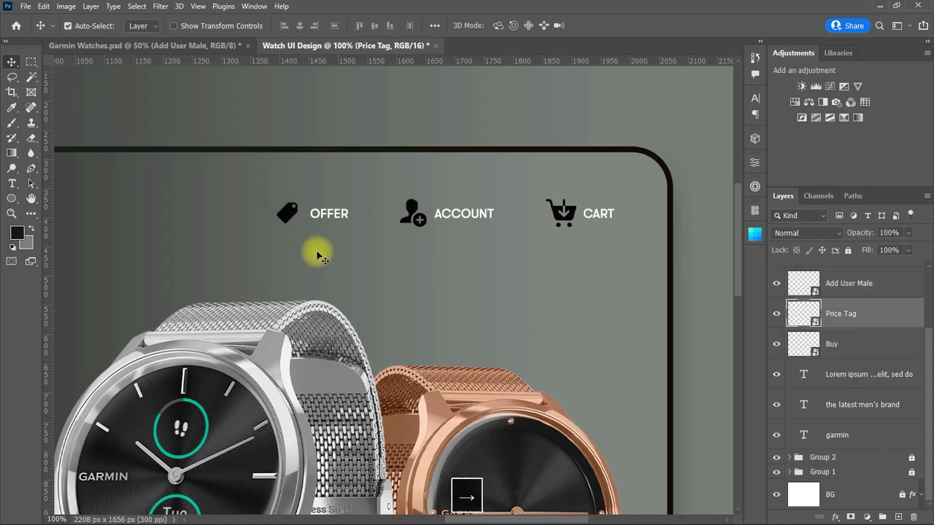
# Step: Apply an off-white Color Overlay at 100% opacity to the Add User Male icon
pyautogui.click(875, 288)
pyautogui.click(835, 516)
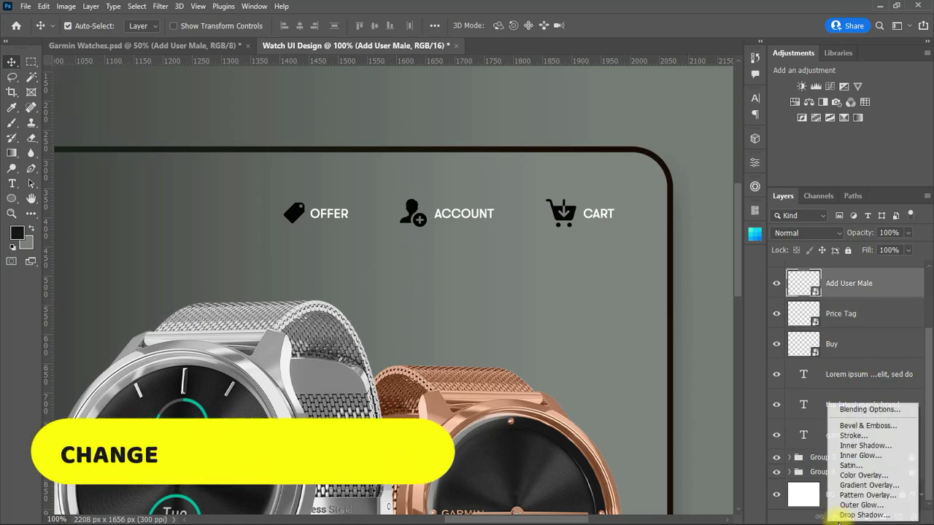
pyautogui.click(863, 474)
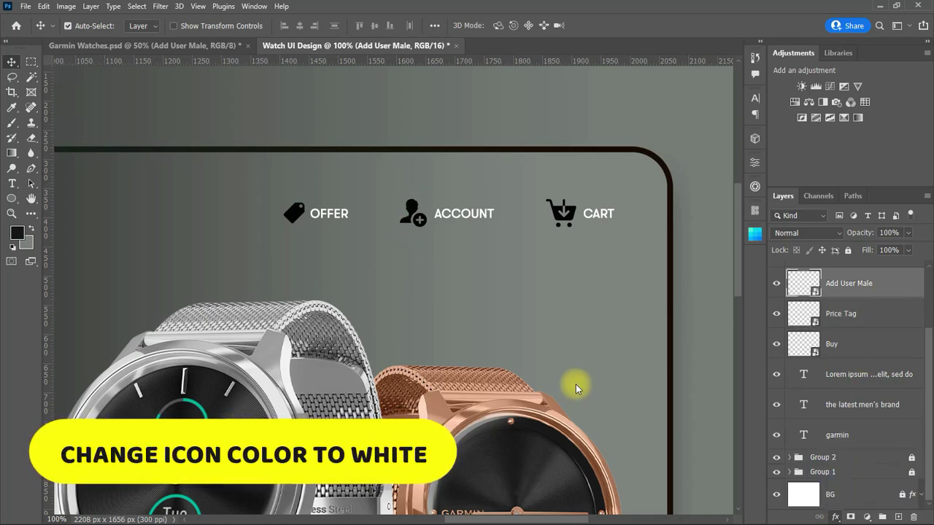
pyautogui.click(749, 235)
pyautogui.write('ffffff')
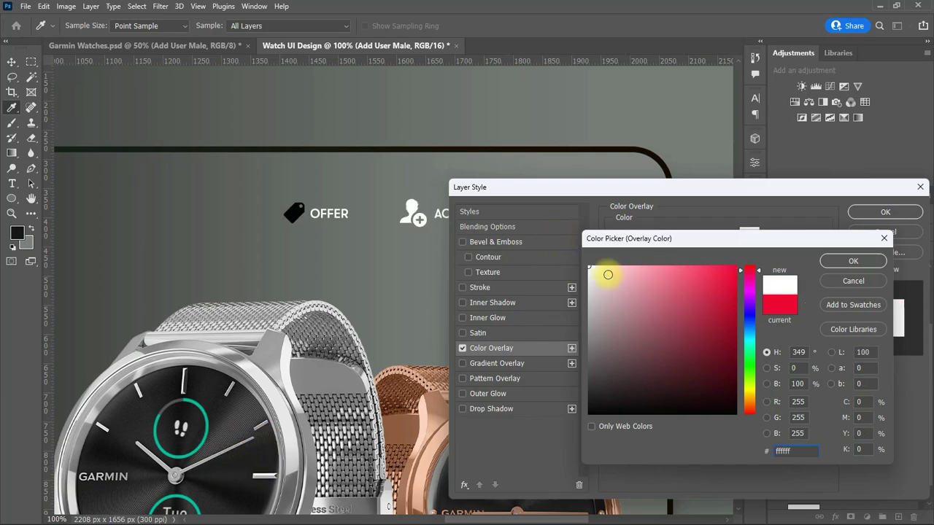
pyautogui.click(828, 261)
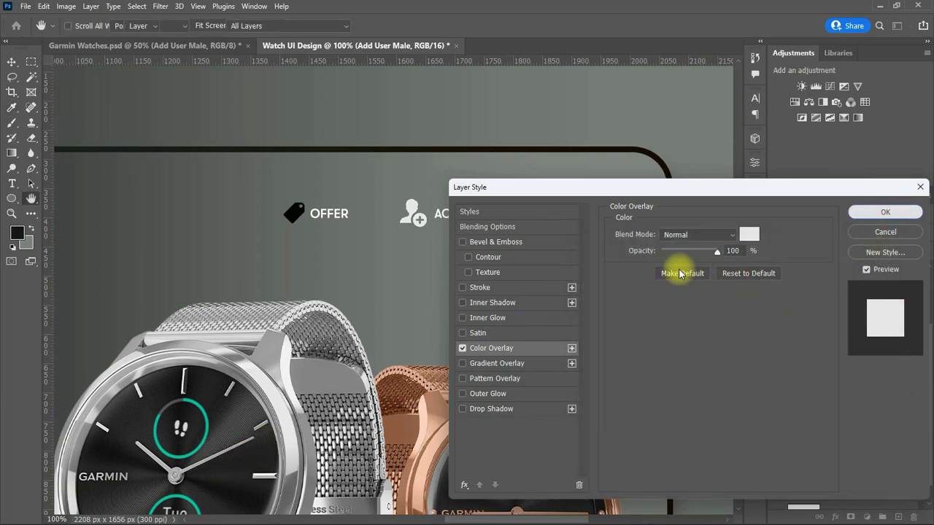
pyautogui.press('Return')
# Step: Apply the same off-white Color Overlay to the cart and price tag icons
pyautogui.click(839, 517)
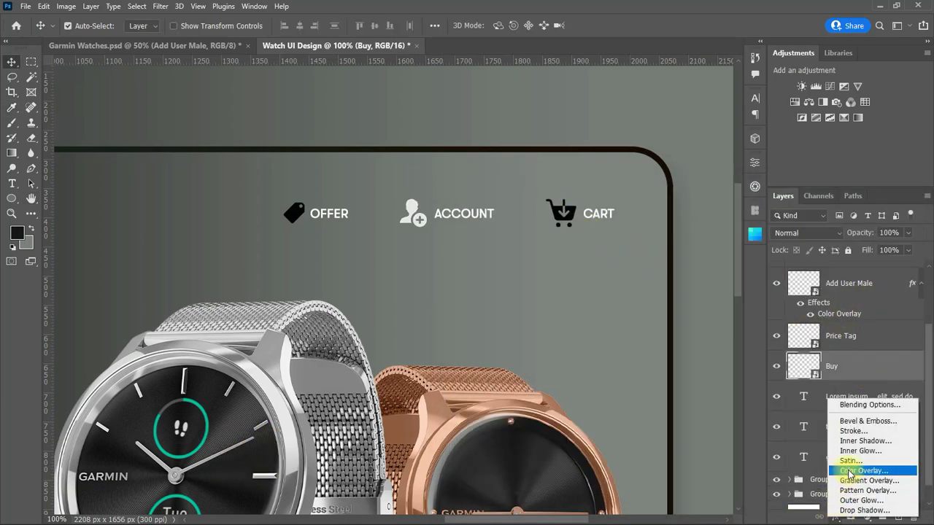
pyautogui.click(609, 334)
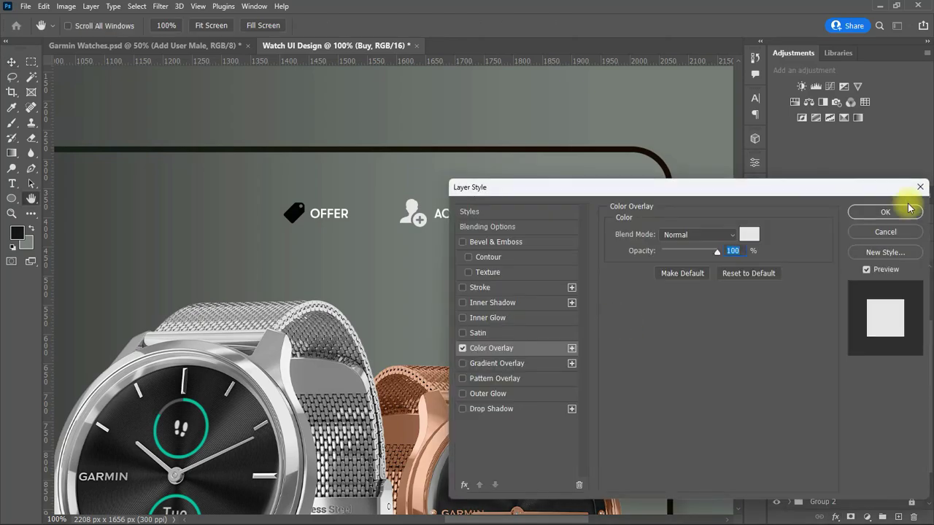
pyautogui.click(908, 209)
pyautogui.click(292, 212)
pyautogui.click(837, 517)
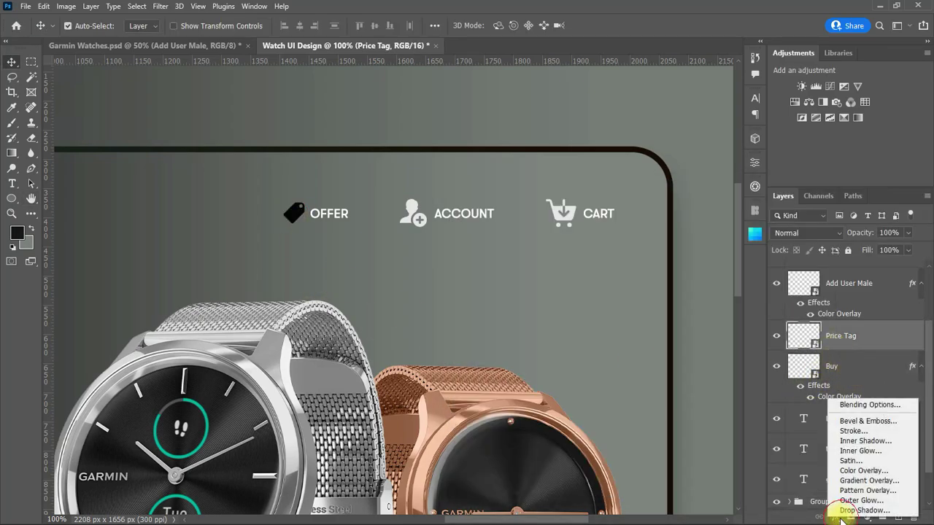
pyautogui.click(643, 432)
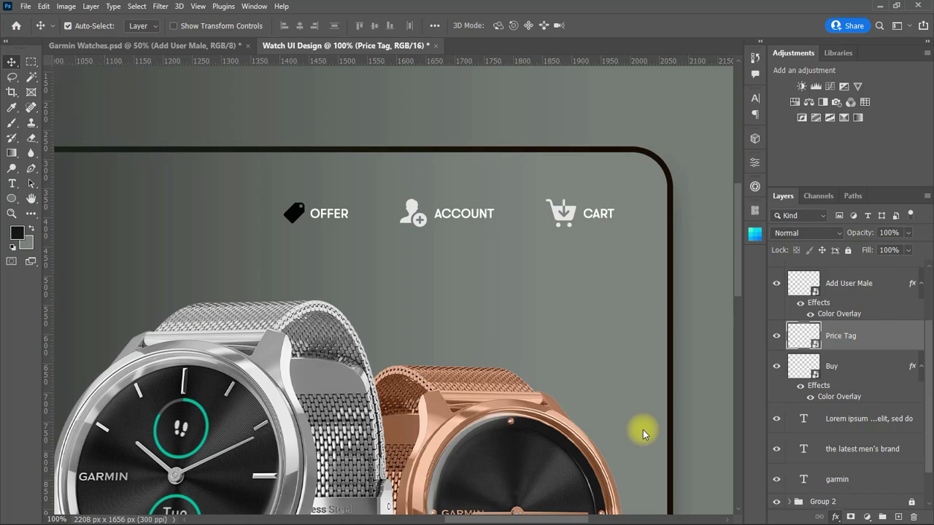
pyautogui.click(851, 214)
# Step: Bring in the Top Menu icon, scale it to about 1.01% and place it inside the card's upper-left corner
pyautogui.moveTo(503, 520); pyautogui.dragTo(378, 521)
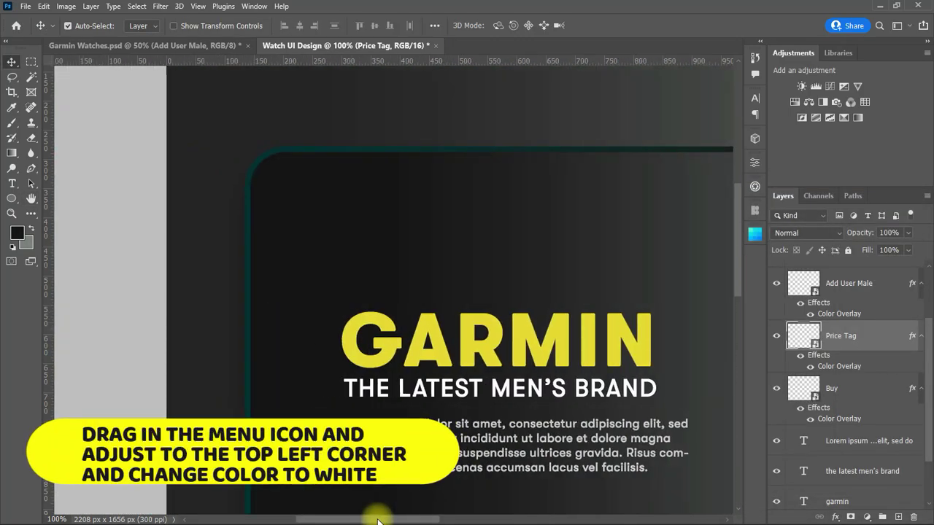
pyautogui.click(177, 52)
pyautogui.moveTo(433, 359); pyautogui.dragTo(267, 246)
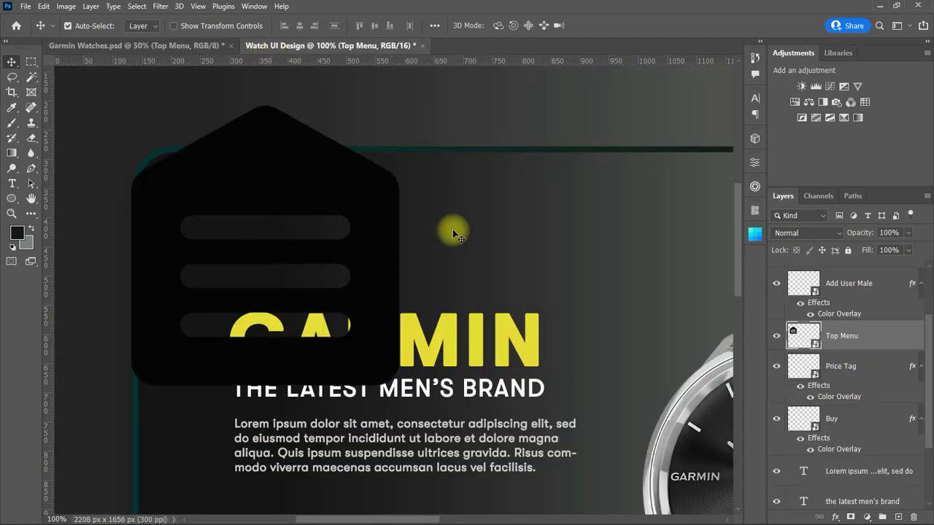
pyautogui.hotkey('ctrl', 't')
pyautogui.moveTo(399, 250); pyautogui.dragTo(192, 263)
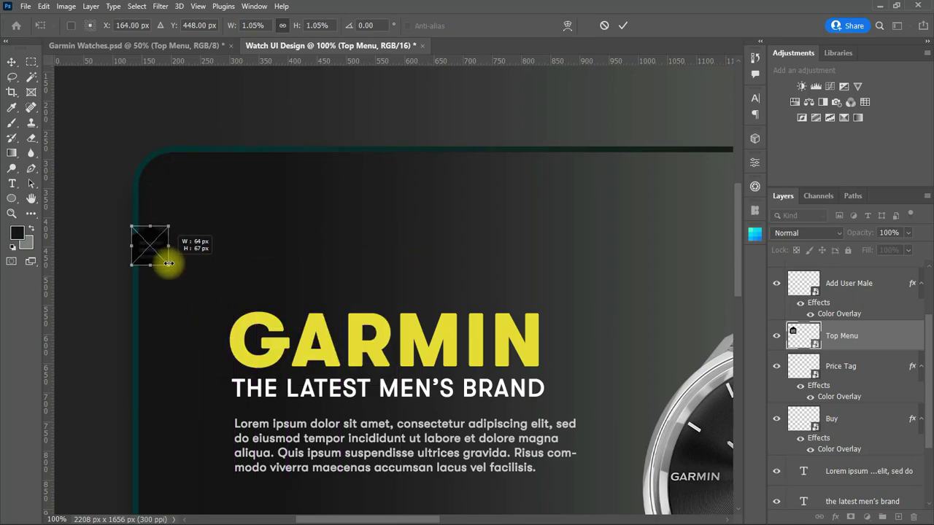
pyautogui.moveTo(151, 241); pyautogui.dragTo(184, 203)
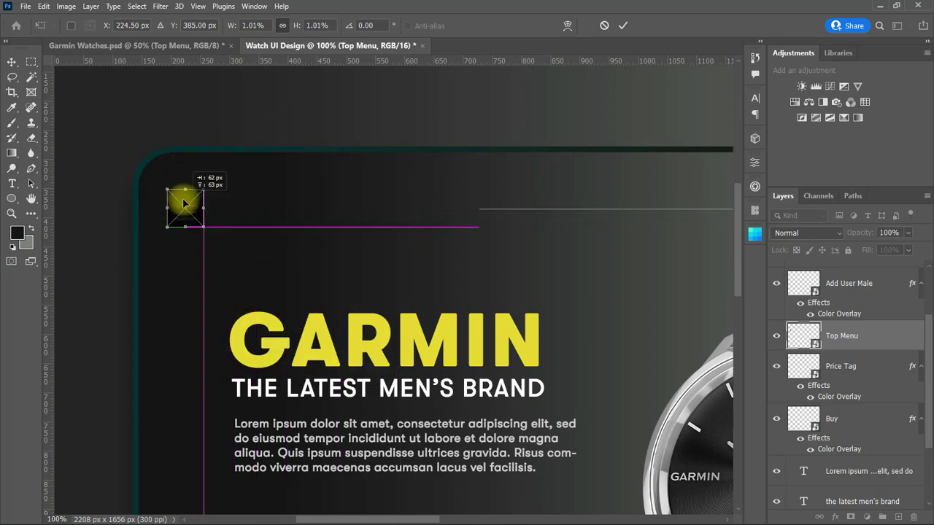
pyautogui.click(624, 28)
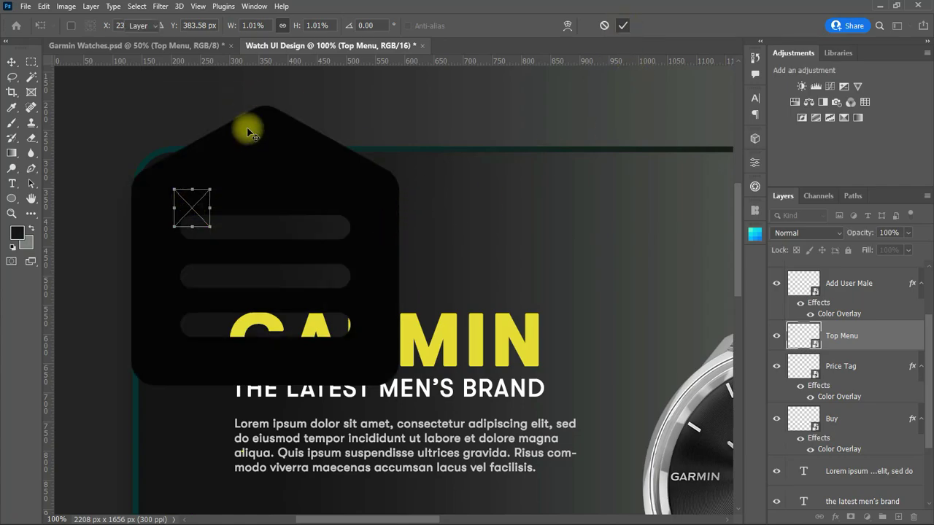
# Step: Duplicate the GARMIN title into the header beside the menu icon and set the copy's font size to 12 pt
pyautogui.click(313, 333)
pyautogui.moveTo(321, 330); pyautogui.dragTo(325, 199)
pyautogui.click(755, 97)
pyautogui.click(669, 132)
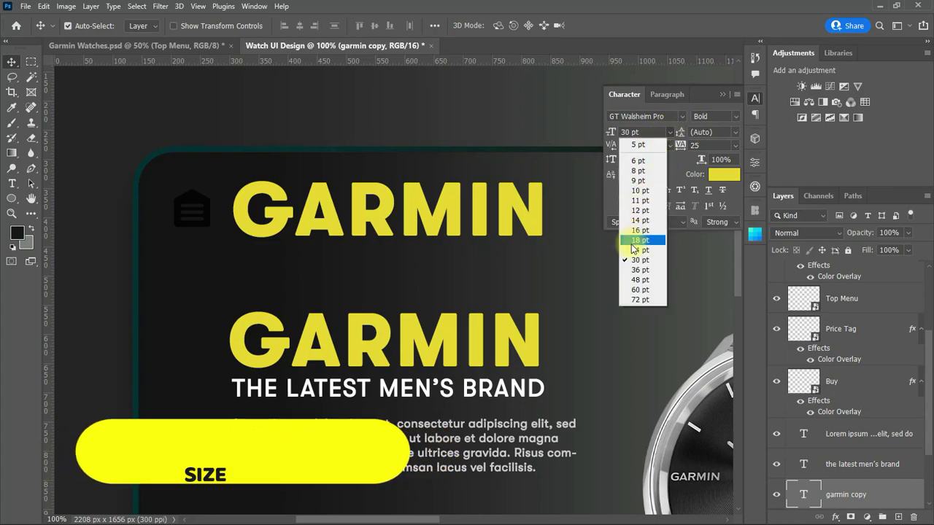
pyautogui.click(624, 238)
pyautogui.click(303, 234)
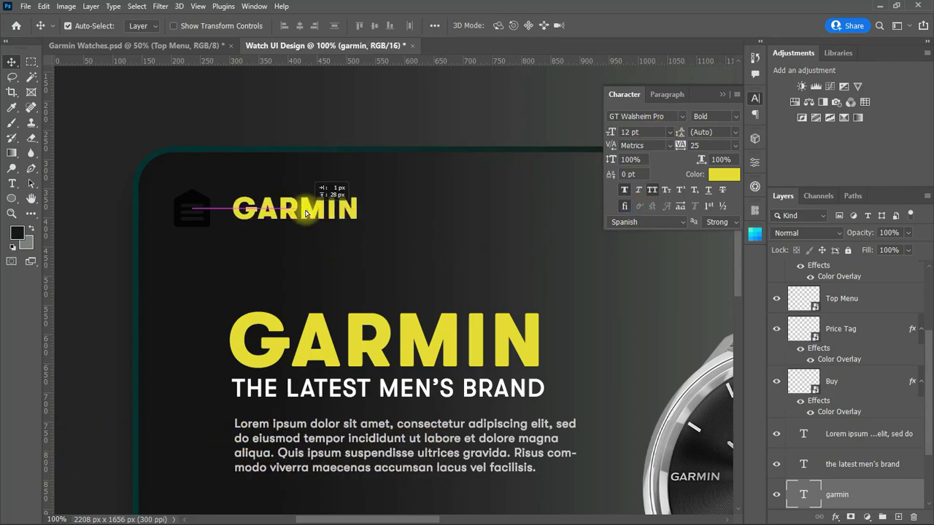
pyautogui.click(723, 95)
# Step: Apply an off-white Color Overlay at 100% opacity to the Top Menu icon
pyautogui.moveTo(394, 519); pyautogui.dragTo(419, 518)
pyautogui.click(450, 282)
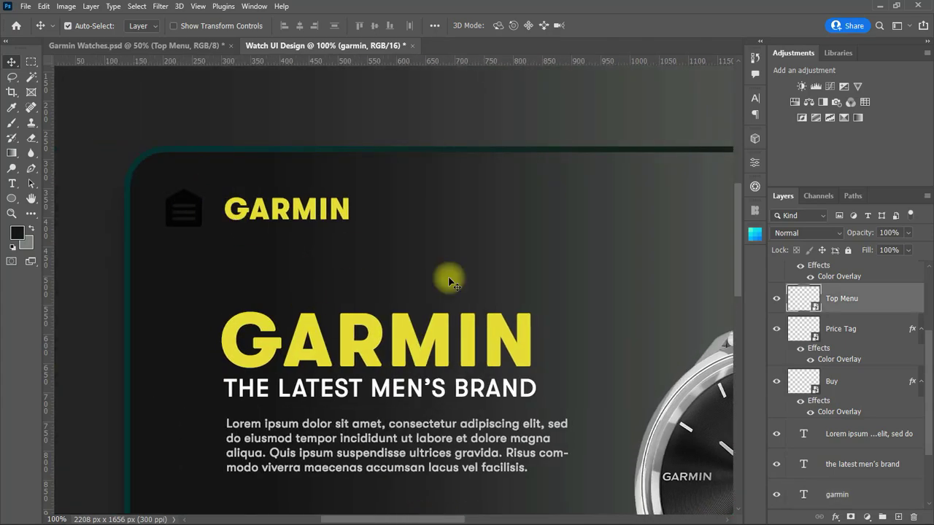
pyautogui.click(835, 518)
pyautogui.click(611, 449)
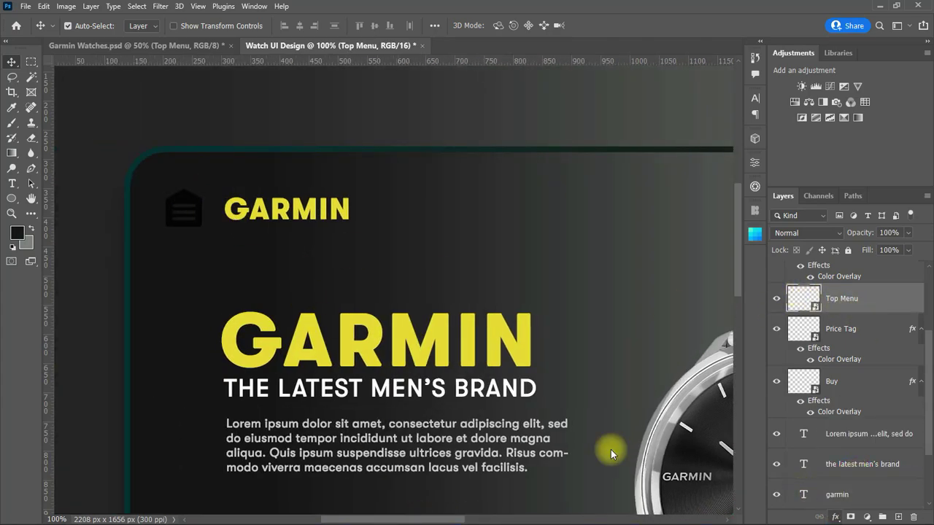
pyautogui.click(884, 209)
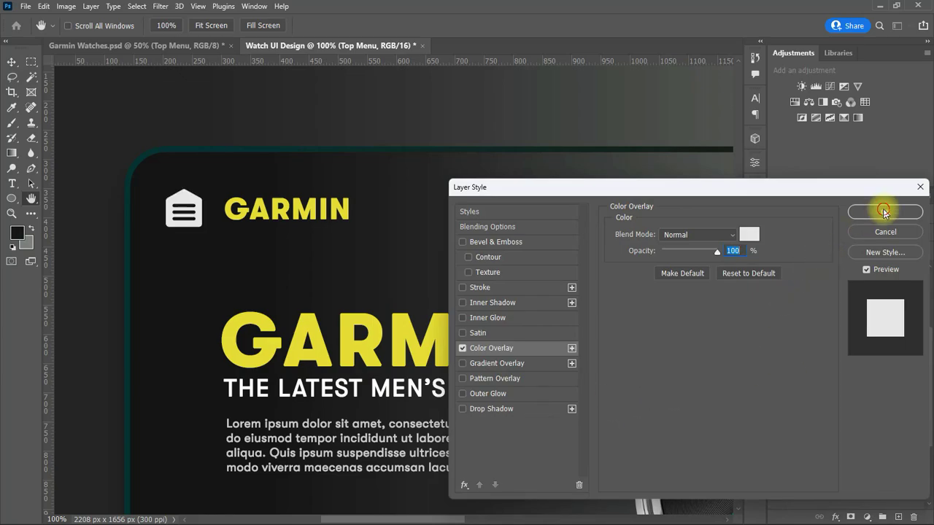
# Step: Move the menu icon slightly right so it sits closer to the header's GARMIN logo
pyautogui.click(12, 213)
pyautogui.keyDown('alt'); pyautogui.click(430, 268); pyautogui.keyUp('alt')
pyautogui.keyDown('alt'); pyautogui.click(544, 364); pyautogui.keyUp('alt')
pyautogui.keyDown('alt'); pyautogui.click(544, 364); pyautogui.keyUp('alt')
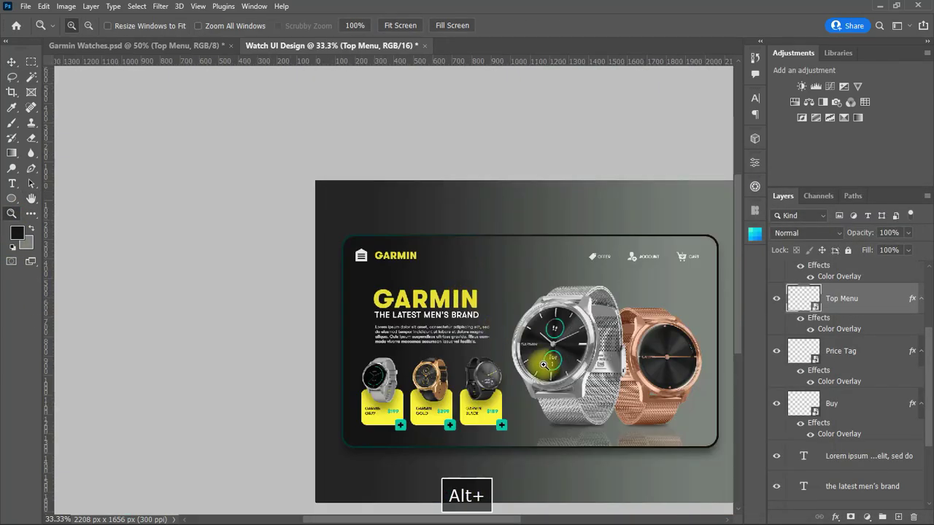
pyautogui.moveTo(450, 521); pyautogui.dragTo(481, 519)
pyautogui.keyDown('alt'); pyautogui.click(392, 357); pyautogui.keyUp('alt')
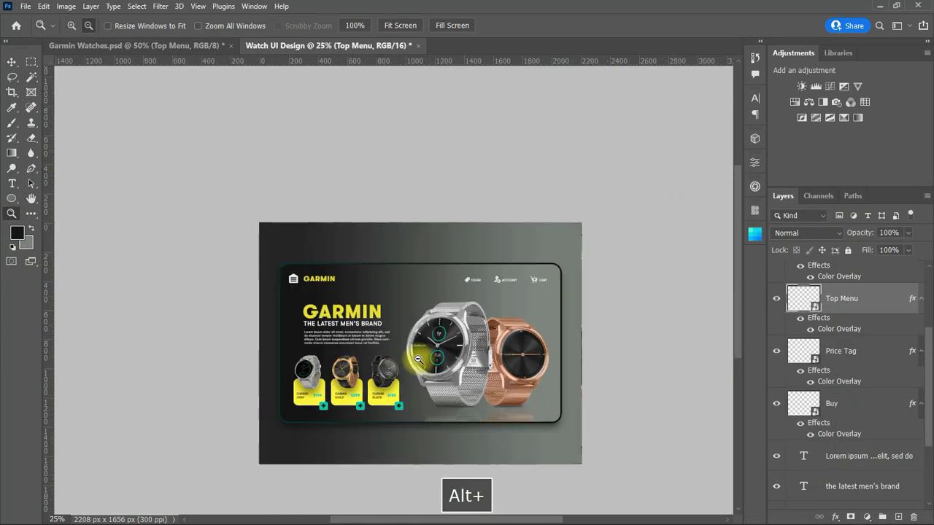
pyautogui.click(412, 341)
pyautogui.click(412, 340)
pyautogui.press('v')
pyautogui.scroll(-2, 299, 276)
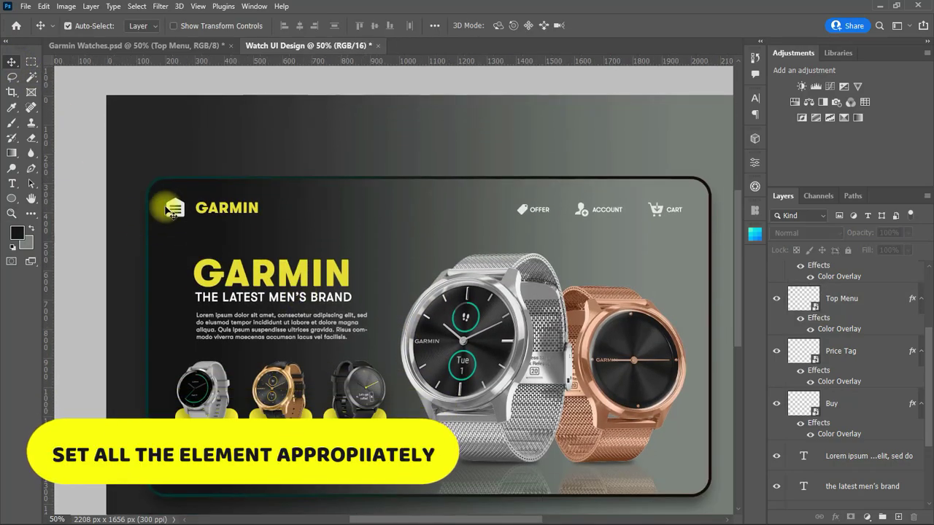
pyautogui.scroll(-2, 299, 276)
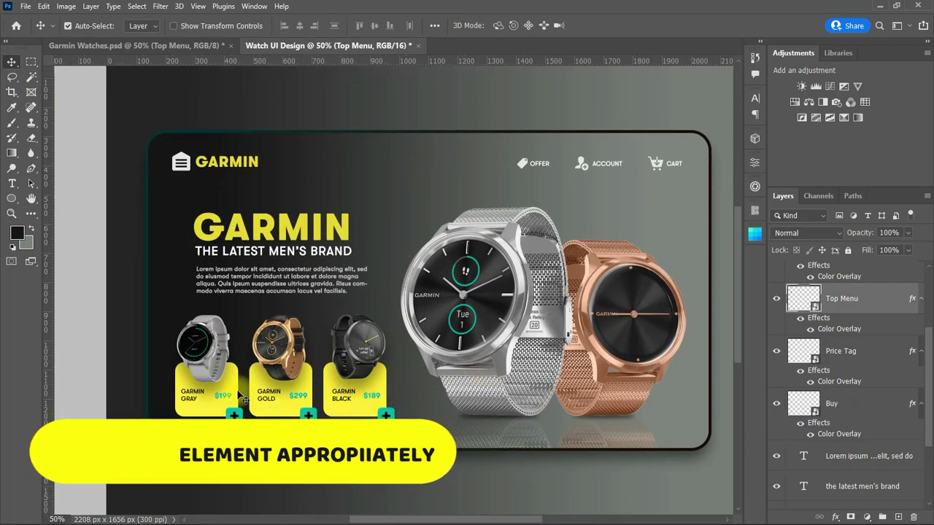
# Step: Scale the three product cards together to about 83.64% and place them below the description, aligned with its left edge
pyautogui.moveTo(161, 334); pyautogui.dragTo(409, 425)
pyautogui.hotkey('ctrl', 't')
pyautogui.moveTo(395, 370); pyautogui.dragTo(338, 387)
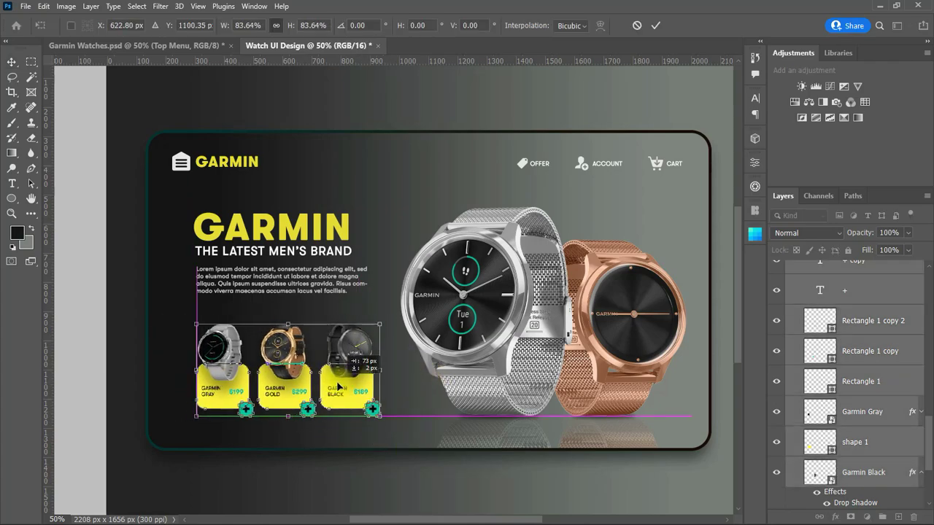
pyautogui.press('Return')
# Step: Shift the title text block and the product cards about 24 px right, keeping their left edges aligned
pyautogui.moveTo(253, 233); pyautogui.dragTo(260, 233)
pyautogui.moveTo(404, 520); pyautogui.dragTo(390, 519)
pyautogui.moveTo(411, 418); pyautogui.dragTo(410, 417)
pyautogui.moveTo(382, 387); pyautogui.dragTo(388, 387)
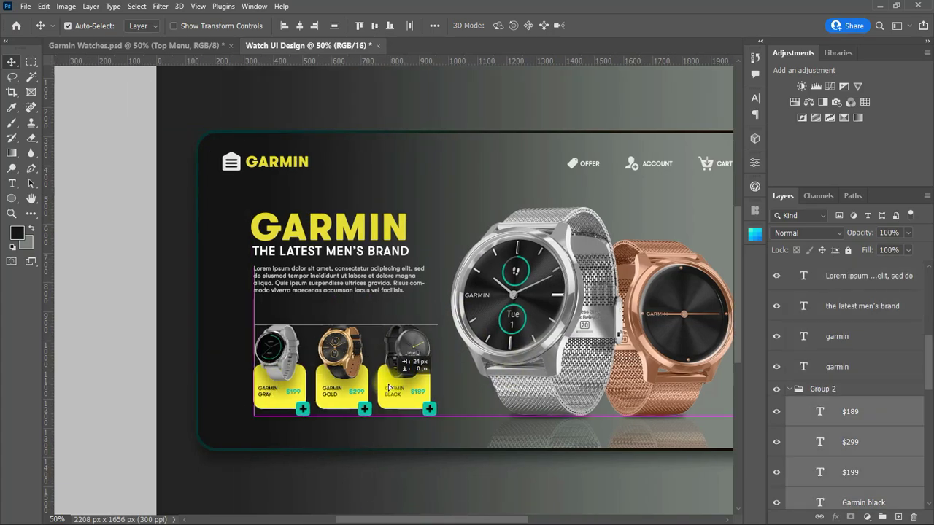
# Step: Bring in the Google Plus icon from Garmin Watches.psd, scale it to about 6.08% and place it below the menu icon, above the cards
pyautogui.scroll(1, 328, 417)
pyautogui.click(861, 413)
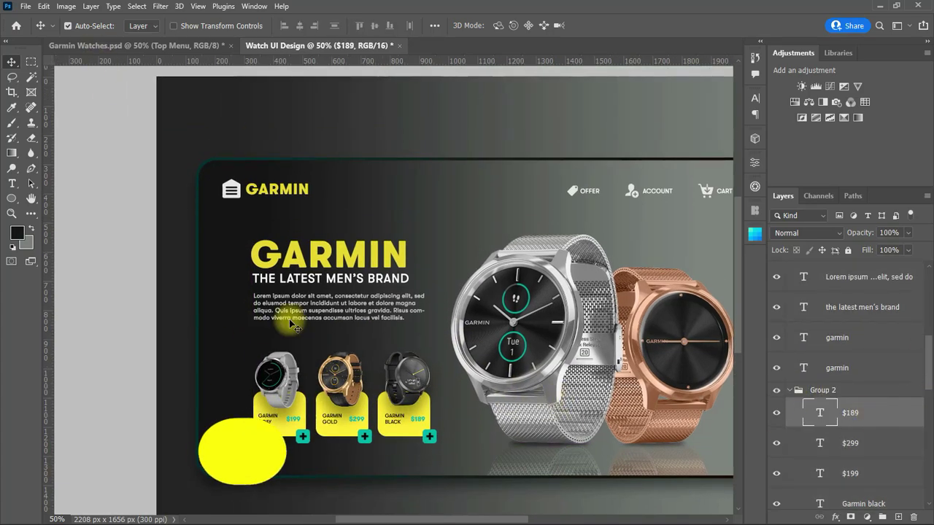
pyautogui.click(139, 45)
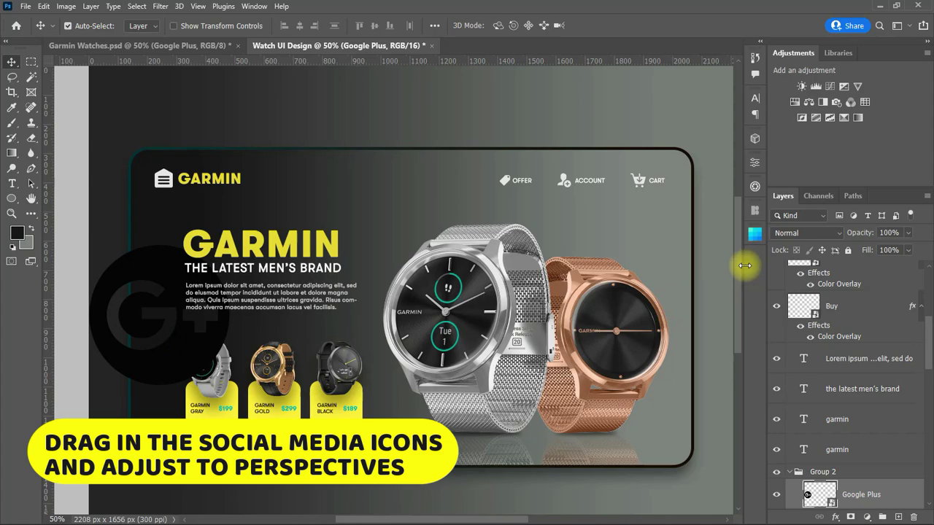
pyautogui.hotkey('ctrl', 't')
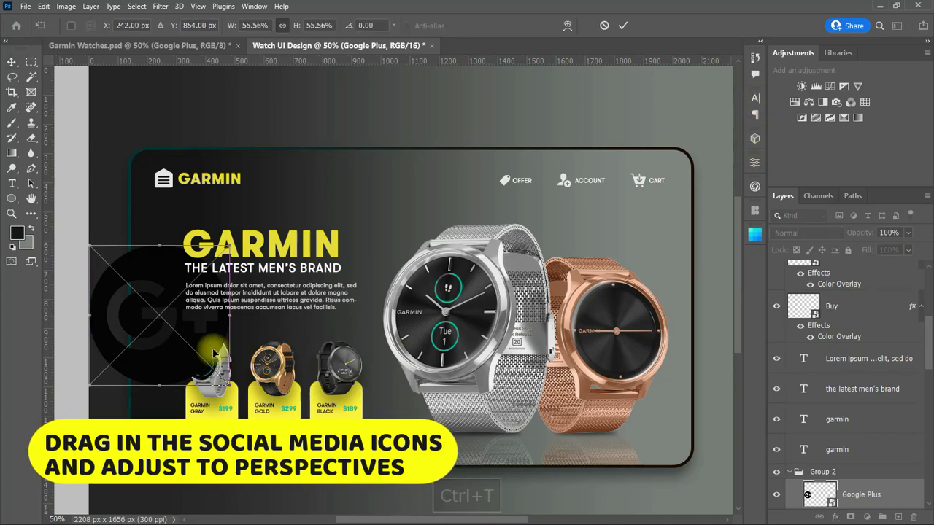
pyautogui.moveTo(232, 316); pyautogui.dragTo(111, 323)
pyautogui.moveTo(102, 319); pyautogui.dragTo(163, 341)
pyautogui.click(622, 26)
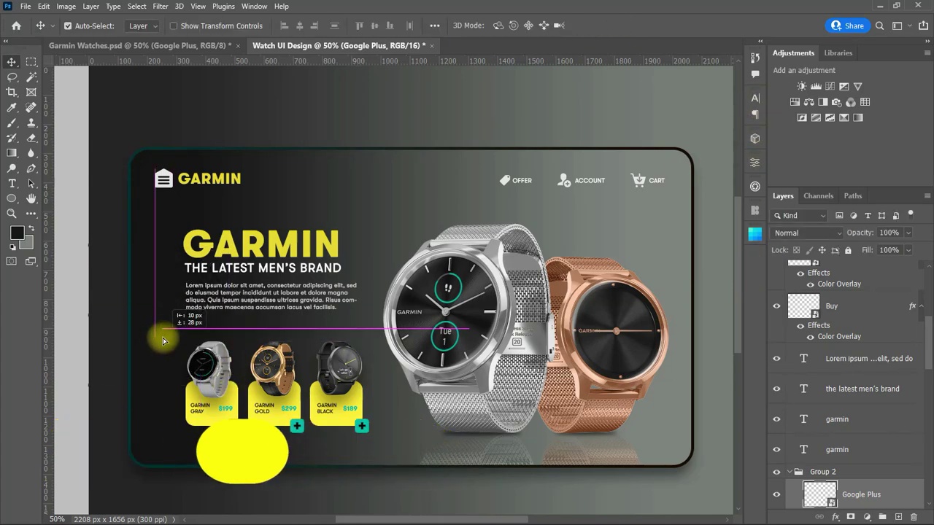
# Step: Scale the Google Plus icon down slightly further, keeping it aligned under the menu icon
pyautogui.click(12, 214)
pyautogui.click(372, 282)
pyautogui.moveTo(416, 519); pyautogui.dragTo(376, 519)
pyautogui.scroll(-1, 200, 272)
pyautogui.click(12, 62)
pyautogui.hotkey('ctrl', 't')
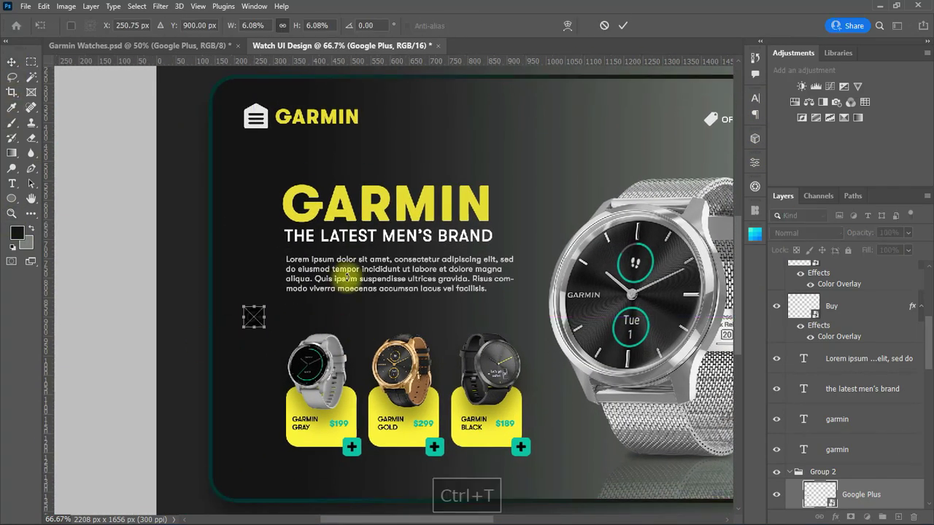
pyautogui.moveTo(259, 316); pyautogui.dragTo(261, 307)
pyautogui.press('Return')
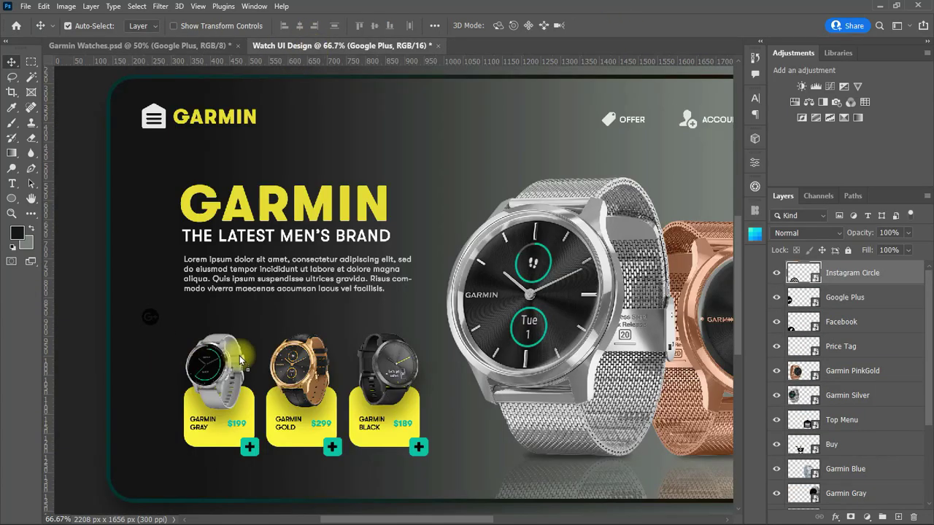
# Step: Bring in the Instagram Circle and Facebook icons, scale them down and stack them below the Google Plus icon
pyautogui.hotkey('ctrl', 't')
pyautogui.moveTo(345, 438); pyautogui.dragTo(161, 342)
pyautogui.press('Return')
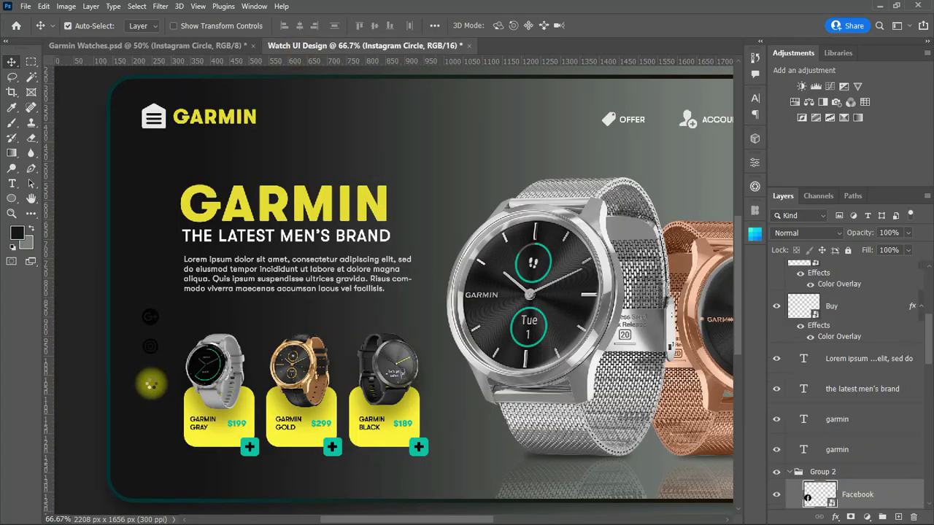
pyautogui.hotkey('ctrl', 't')
pyautogui.moveTo(248, 467); pyautogui.dragTo(150, 393)
pyautogui.click(622, 28)
# Step: Move the Instagram icon down toward Facebook and scale the Google Plus icon to about 4.92%
pyautogui.click(151, 348)
pyautogui.press('Down')
pyautogui.press('Down')
pyautogui.click(154, 316)
pyautogui.hotkey('ctrl', 't')
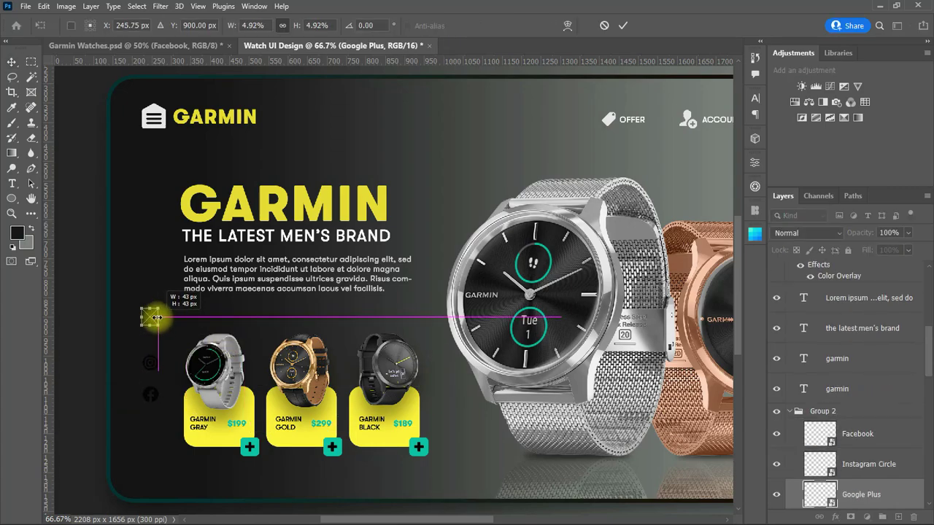
pyautogui.press('Return')
# Step: Apply an off-white Color Overlay at 61% opacity to the Google Plus icon
pyautogui.scroll(-3, 892, 394)
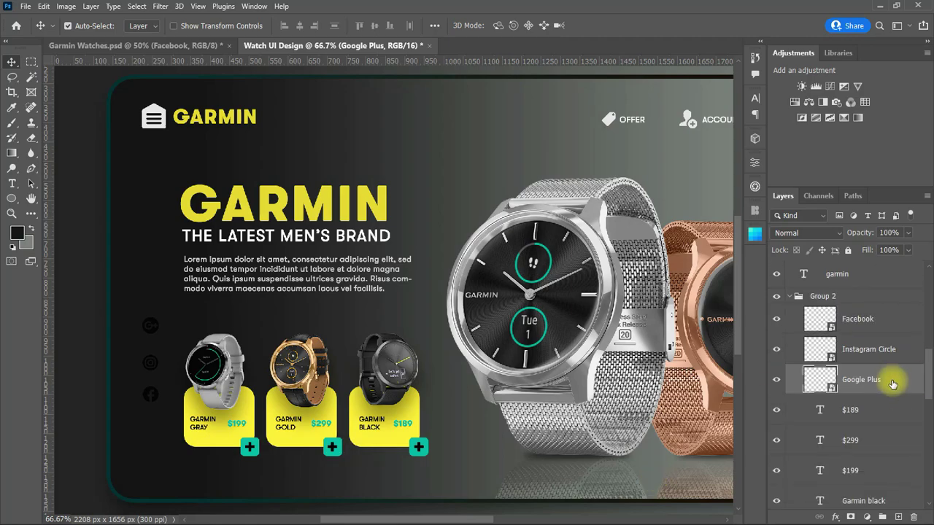
pyautogui.click(835, 517)
pyautogui.click(863, 473)
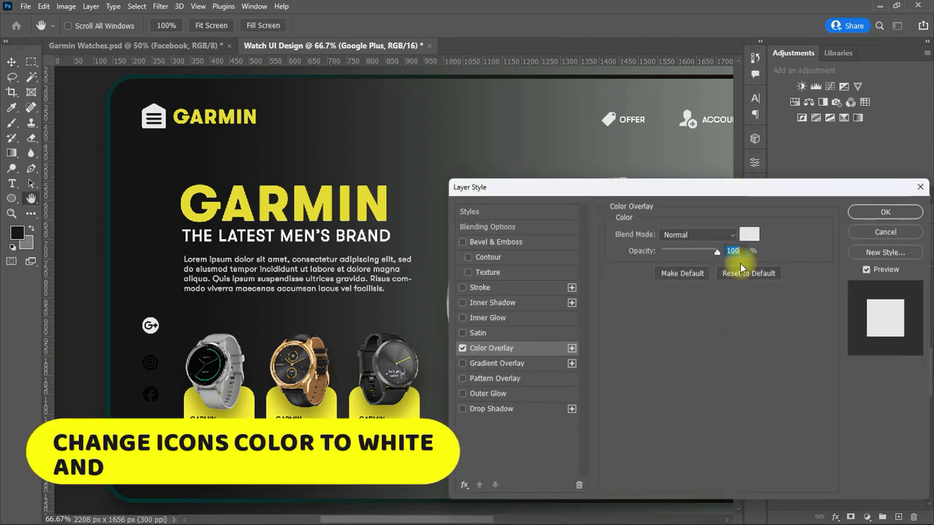
pyautogui.moveTo(718, 253); pyautogui.dragTo(696, 255)
pyautogui.click(885, 211)
# Step: Apply the same off-white Color Overlay at 61% opacity to the Instagram Circle and Facebook icons
pyautogui.click(868, 349)
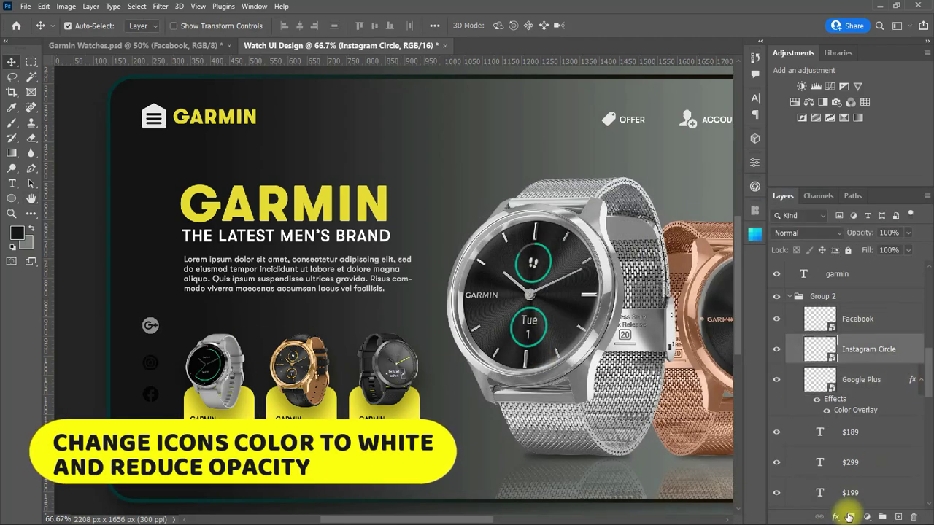
pyautogui.click(836, 517)
pyautogui.click(868, 452)
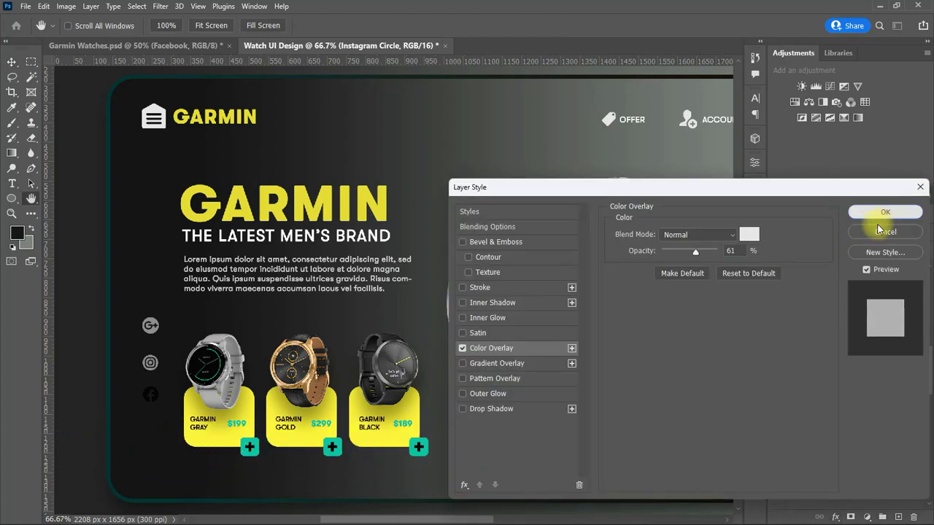
pyautogui.click(879, 209)
pyautogui.click(857, 319)
pyautogui.click(836, 517)
pyautogui.click(860, 472)
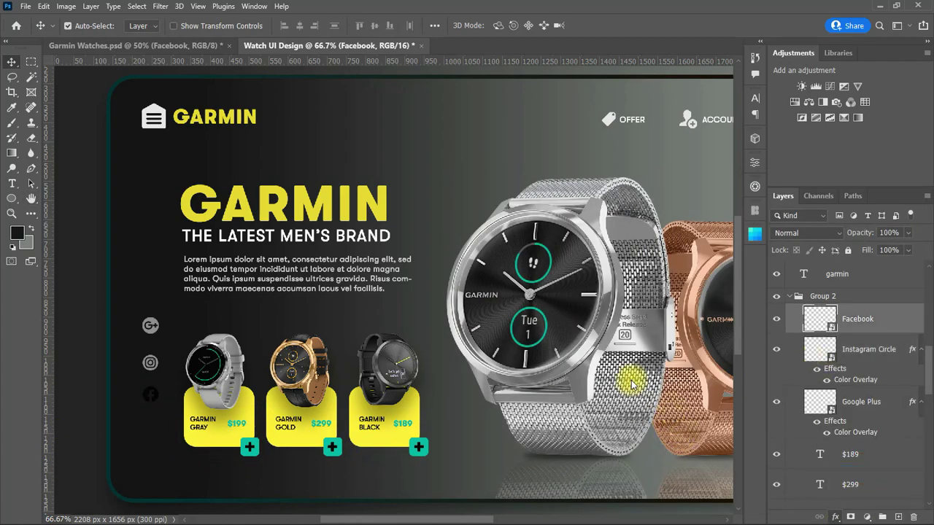
pyautogui.press('Return')
# Step: Move the three social media icons straight down together by about 37 px
pyautogui.click(97, 348)
pyautogui.scroll(4, 98, 348)
pyautogui.scroll(-5, 139, 341)
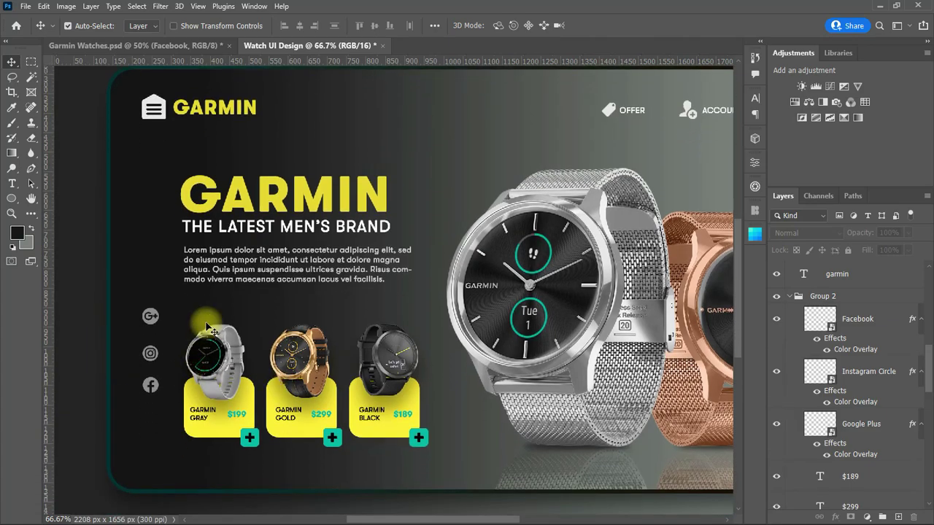
pyautogui.moveTo(126, 302); pyautogui.dragTo(163, 388)
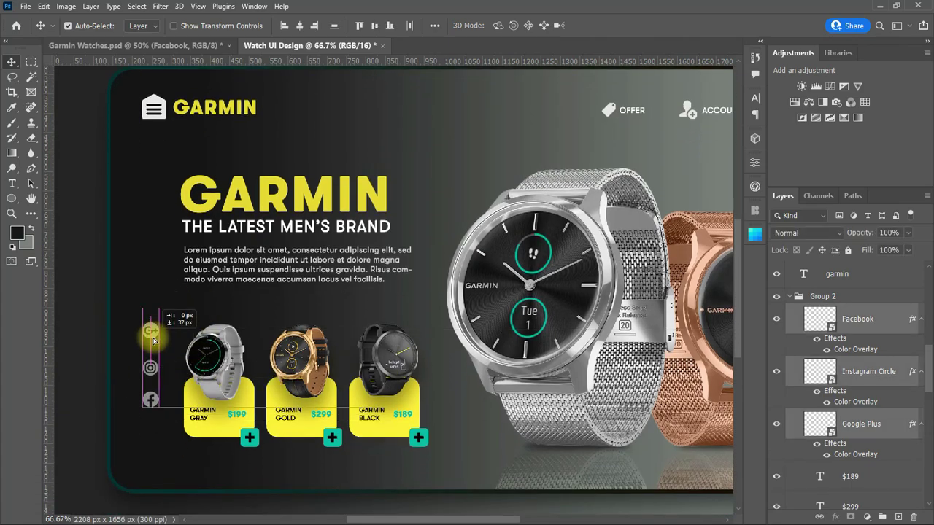
# Step: Draw a small circle about 18 px across with the Ellipse tool, beside the title above the social icons
pyautogui.rightClick(12, 198)
pyautogui.click(55, 207)
pyautogui.moveTo(145, 212); pyautogui.dragTo(152, 228)
pyautogui.click(615, 310)
pyautogui.click(596, 329)
pyautogui.click(12, 63)
pyautogui.click(142, 220)
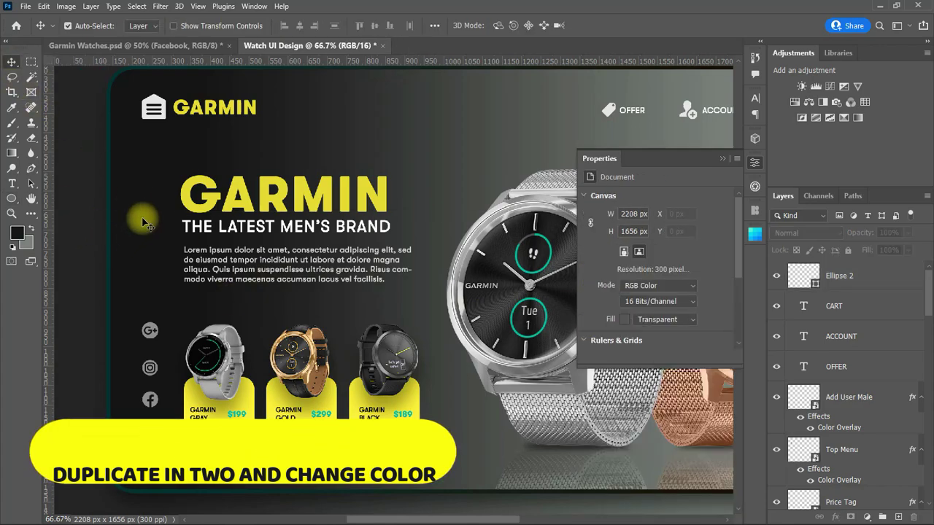
# Step: Set the small circle's fill to yellow
pyautogui.click(148, 216)
pyautogui.click(620, 294)
pyautogui.click(613, 355)
pyautogui.click(722, 159)
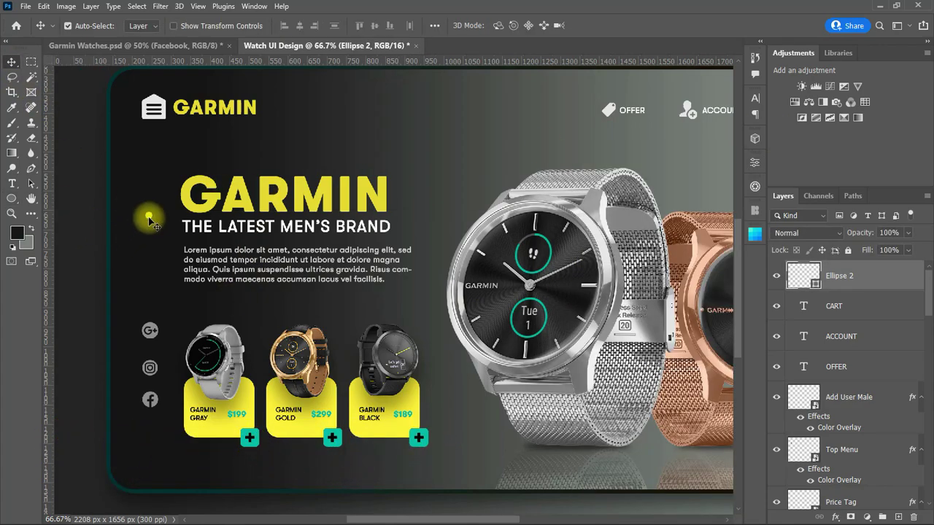
# Step: Duplicate the yellow dot twice and arrange the three dots in an evenly spaced vertical column above the social icons
pyautogui.moveTo(146, 272); pyautogui.dragTo(148, 270)
pyautogui.click(149, 219)
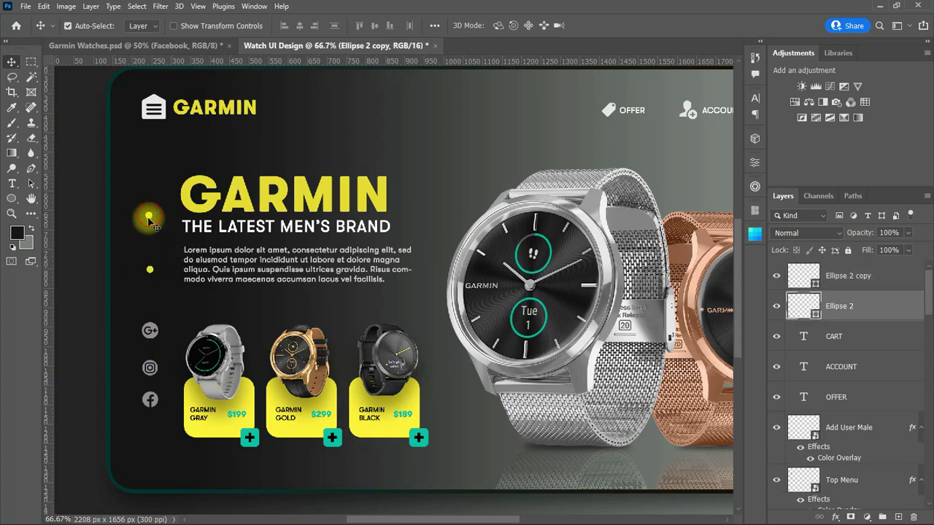
pyautogui.hotkey('ctrl', 'z')
pyautogui.moveTo(146, 218); pyautogui.dragTo(151, 249)
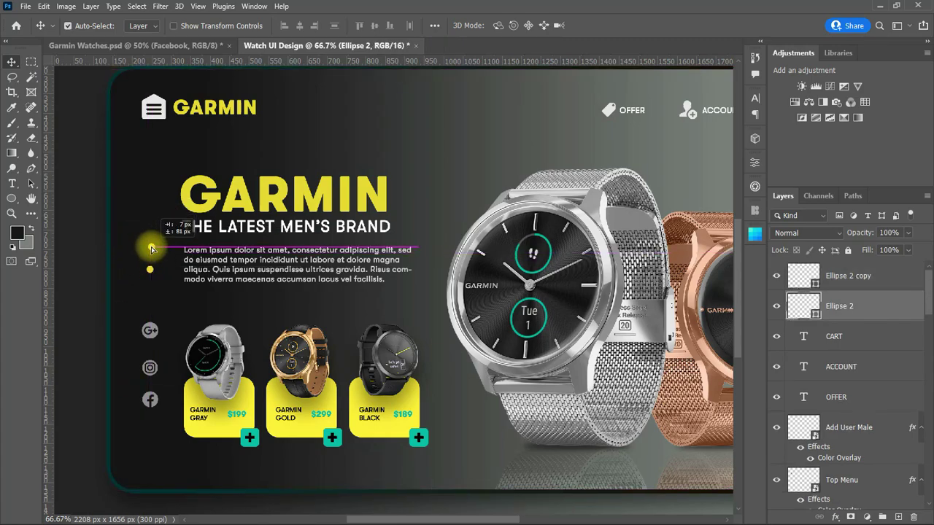
pyautogui.scroll(2, 79, 306)
pyautogui.scroll(-4, 142, 246)
pyautogui.click(151, 253)
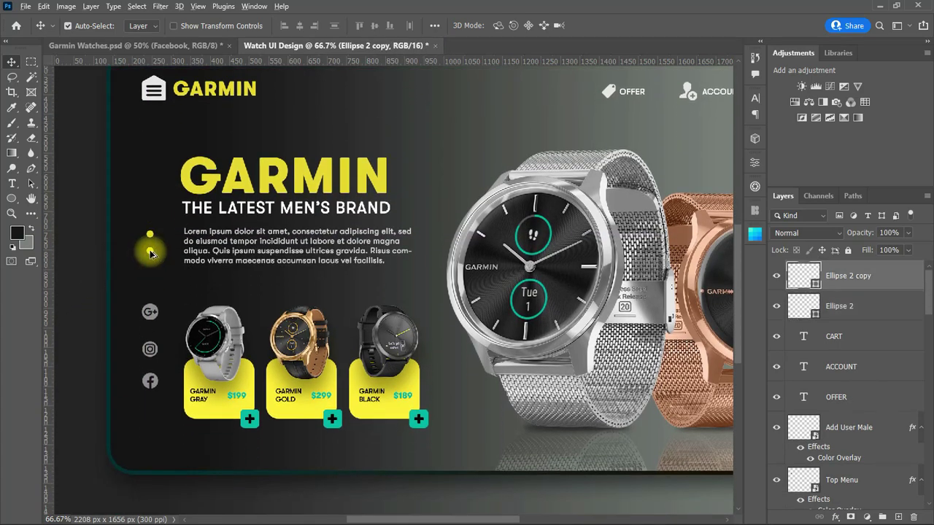
pyautogui.moveTo(150, 269); pyautogui.dragTo(149, 267)
# Step: Recolor the middle dot to #696403 and the lowest dot to a similar dark olive yellow
pyautogui.doubleClick(803, 305)
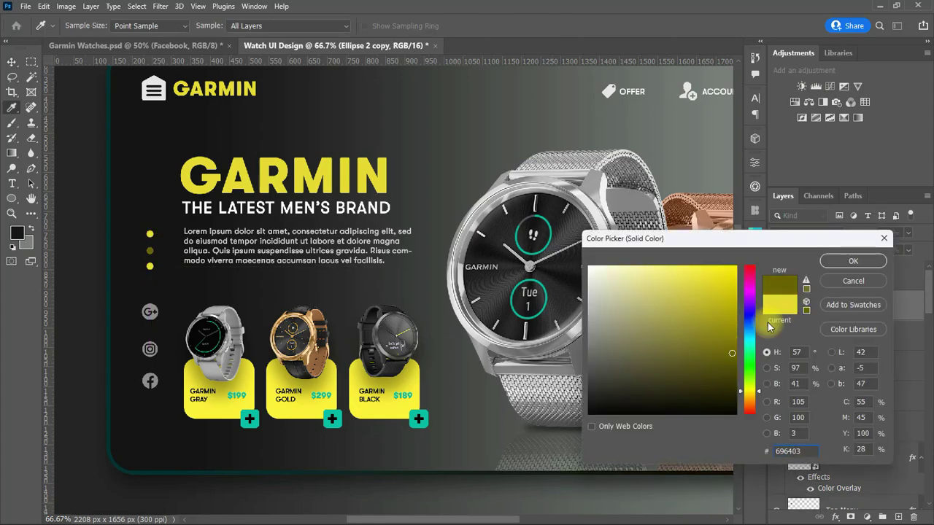
pyautogui.click(853, 261)
pyautogui.click(150, 267)
pyautogui.doubleClick(800, 280)
pyautogui.moveTo(731, 320); pyautogui.dragTo(732, 351)
pyautogui.click(853, 261)
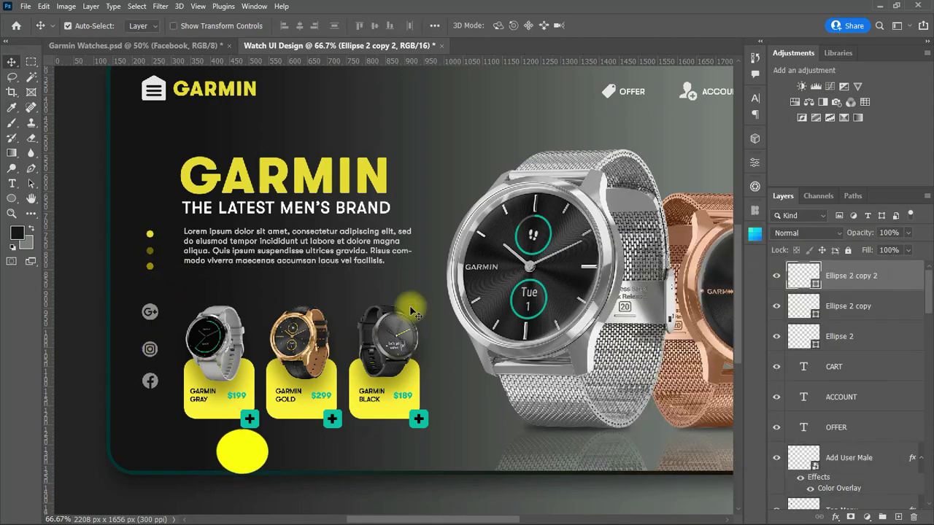
# Step: Choose the solid five-point star from the Shapes set of the custom shape library for the Custom Shape tool
pyautogui.hscroll(-1, 409, 311)
pyautogui.click(12, 214)
pyautogui.click(284, 402)
pyautogui.click(317, 406)
pyautogui.hscroll(-4, 316, 401)
pyautogui.rightClick(12, 199)
pyautogui.click(47, 253)
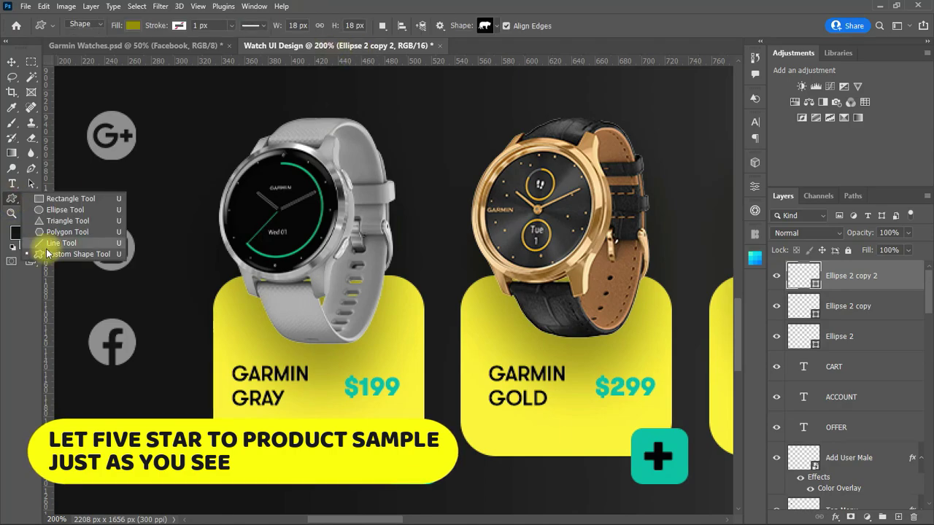
pyautogui.click(491, 26)
pyautogui.scroll(-2, 450, 98)
pyautogui.click(427, 108)
pyautogui.scroll(-2, 470, 87)
pyautogui.click(437, 108)
pyautogui.scroll(-5, 470, 84)
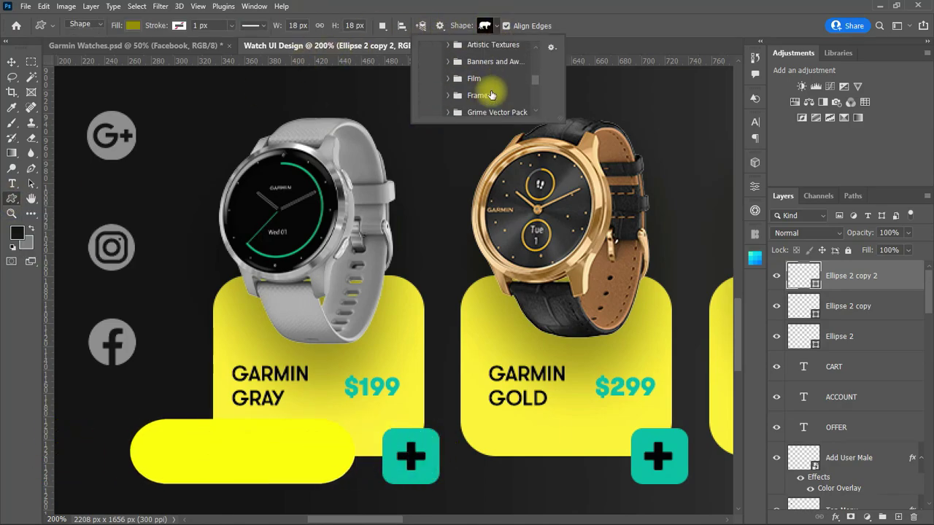
pyautogui.scroll(-3, 493, 95)
pyautogui.click(448, 78)
pyautogui.scroll(-2, 483, 84)
pyautogui.scroll(2, 477, 83)
pyautogui.click(448, 78)
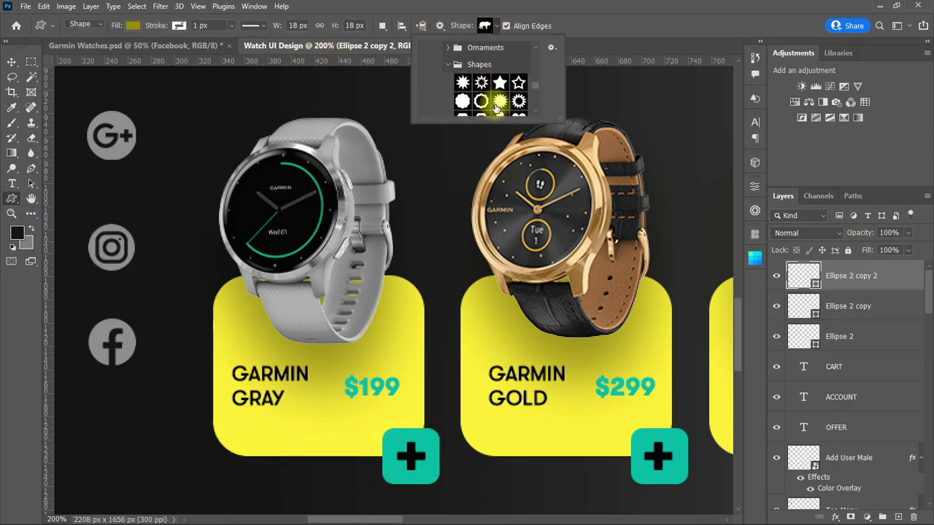
# Step: Draw a star about 17 × 15 px below the GARMIN GRAY label and duplicate it into an evenly spaced row of five
pyautogui.moveTo(234, 421)
pyautogui.mouseDown()
pyautogui.moveTo(256, 444)
pyautogui.moveTo(246, 427)
pyautogui.moveTo(319, 433)
pyautogui.mouseUp()
pyautogui.click(11, 62)
pyautogui.moveTo(319, 433); pyautogui.dragTo(343, 435)
# Step: Set the fill of the stars on the gray watch's card to black, one star at a time
pyautogui.click(622, 317)
pyautogui.click(591, 371)
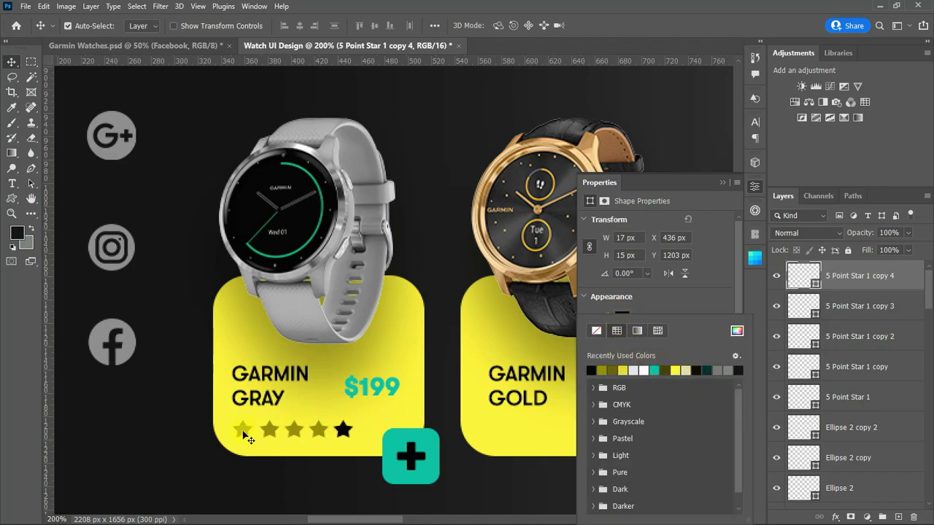
pyautogui.click(244, 432)
pyautogui.click(622, 316)
pyautogui.click(592, 370)
pyautogui.click(269, 430)
pyautogui.click(622, 316)
pyautogui.click(591, 370)
pyautogui.click(294, 431)
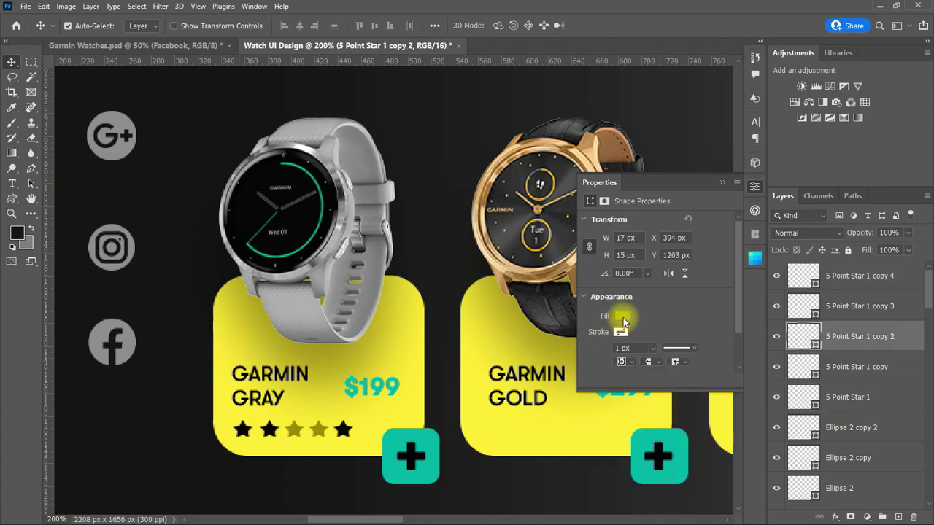
pyautogui.click(623, 318)
pyautogui.click(592, 370)
pyautogui.click(319, 430)
pyautogui.click(622, 317)
# Step: Recolor the fifth star on the gray watch's card to dark olive yellow
pyautogui.click(345, 430)
pyautogui.click(623, 317)
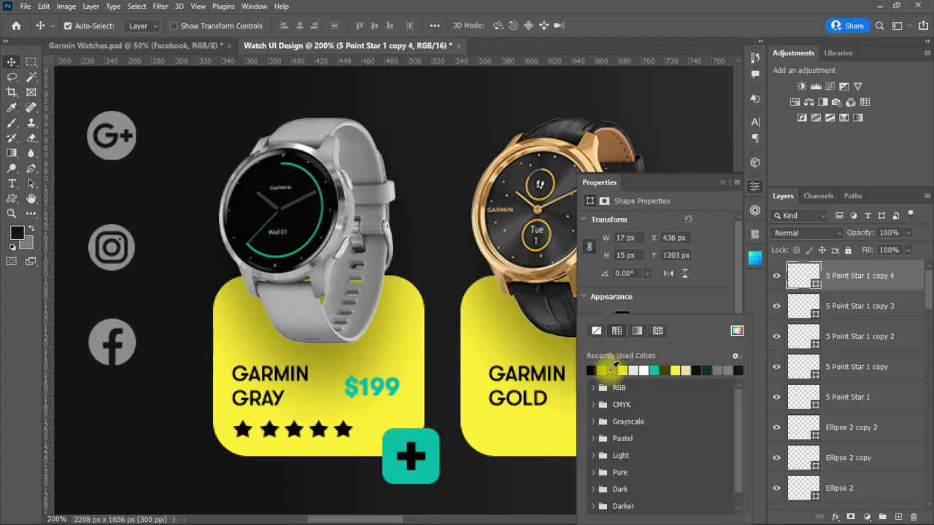
pyautogui.click(721, 184)
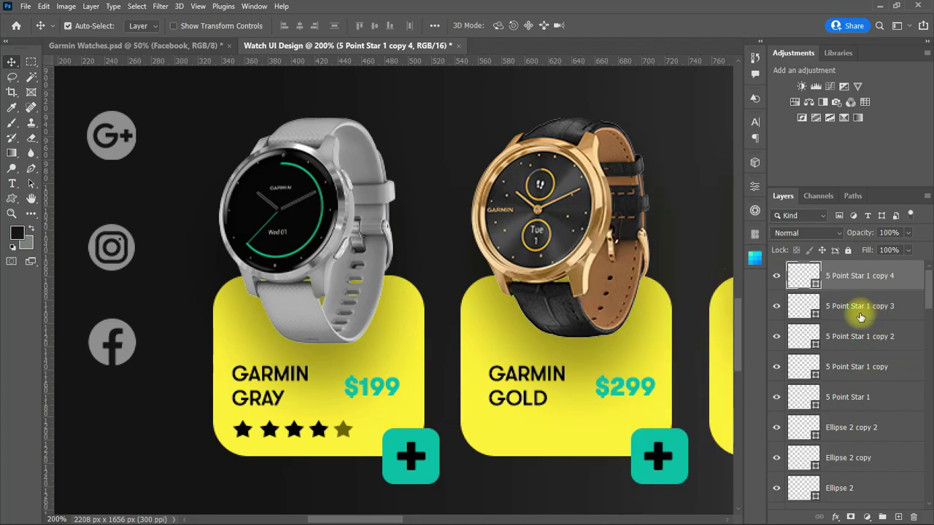
# Step: Duplicate the row of five stars onto the gold and black watch cards, below their product names
pyautogui.click(846, 397)
pyautogui.keyDown('shift'); pyautogui.click(839, 276); pyautogui.keyUp('shift')
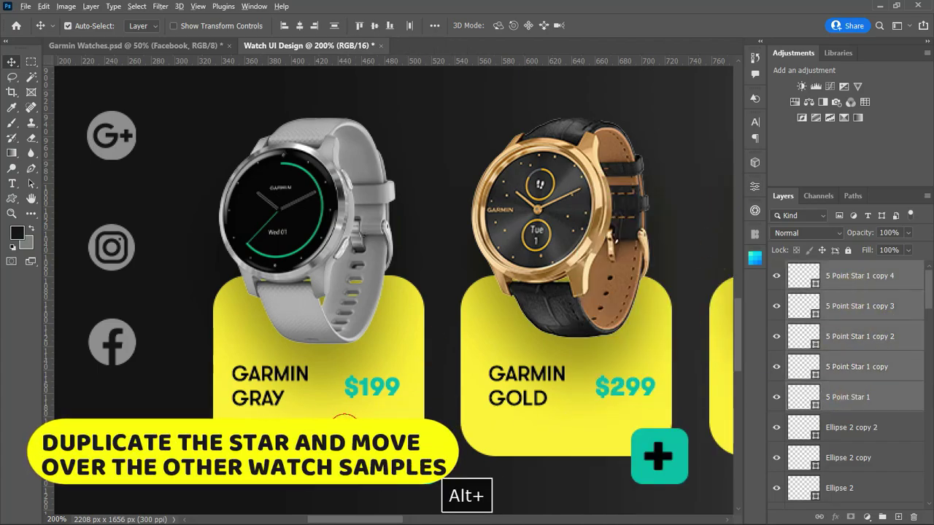
pyautogui.moveTo(345, 426); pyautogui.dragTo(582, 434)
pyautogui.moveTo(400, 520); pyautogui.dragTo(439, 519)
pyautogui.moveTo(316, 430); pyautogui.dragTo(536, 431)
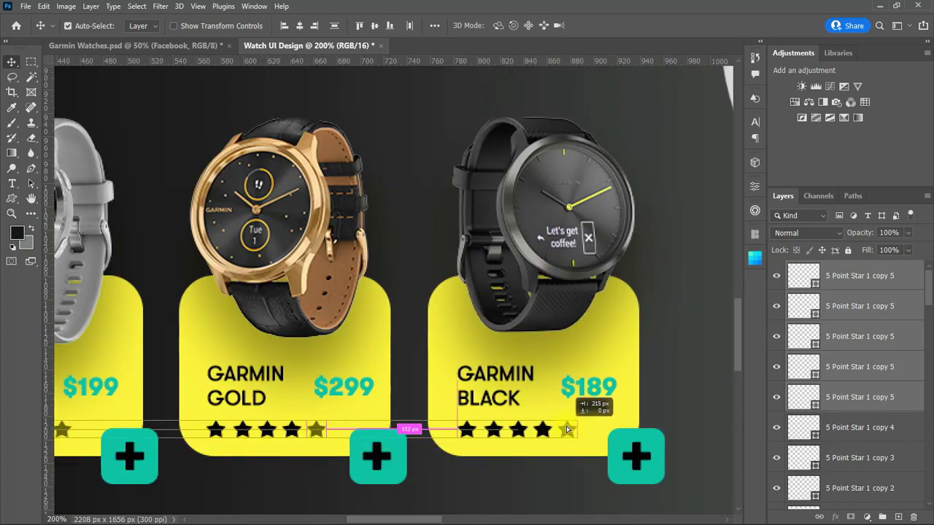
# Step: Set the GARMIN logo text in the header to Medium weight and white
pyautogui.moveTo(425, 519); pyautogui.dragTo(317, 519)
pyautogui.scroll(8, 398, 360)
pyautogui.click(10, 213)
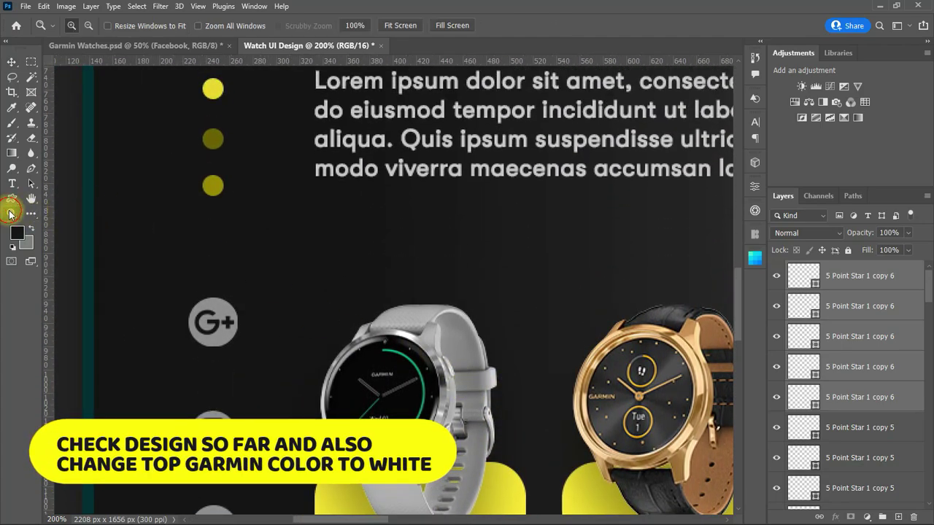
pyautogui.keyDown('alt'); pyautogui.click(324, 262); pyautogui.keyUp('alt')
pyautogui.keyDown('alt'); pyautogui.click(324, 262); pyautogui.keyUp('alt')
pyautogui.keyDown('alt'); pyautogui.click(392, 280); pyautogui.keyUp('alt')
pyautogui.scroll(2, 413, 493)
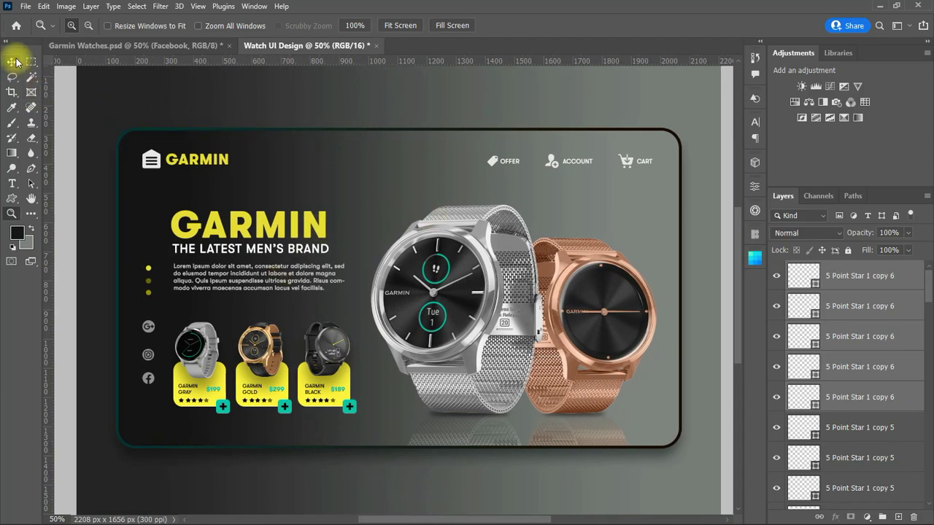
pyautogui.click(9, 62)
pyautogui.click(521, 266)
pyautogui.click(755, 124)
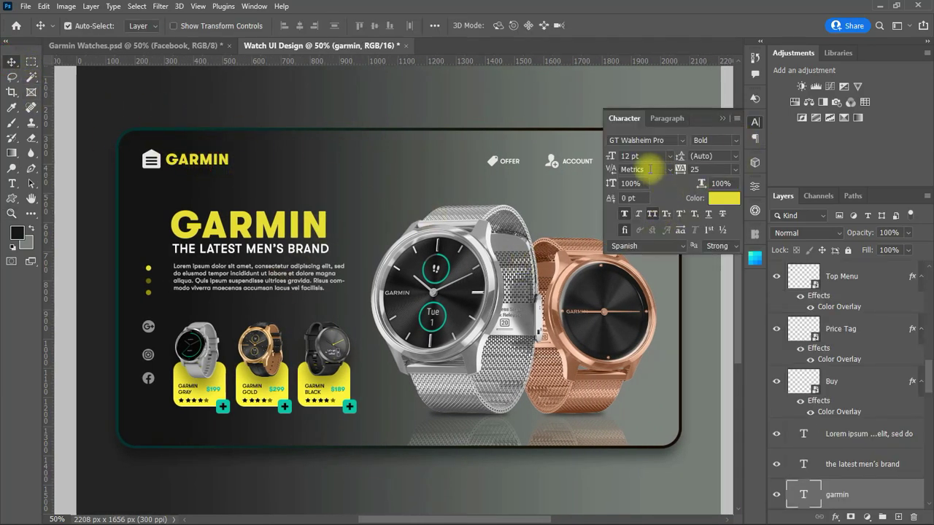
pyautogui.click(736, 140)
pyautogui.click(730, 417)
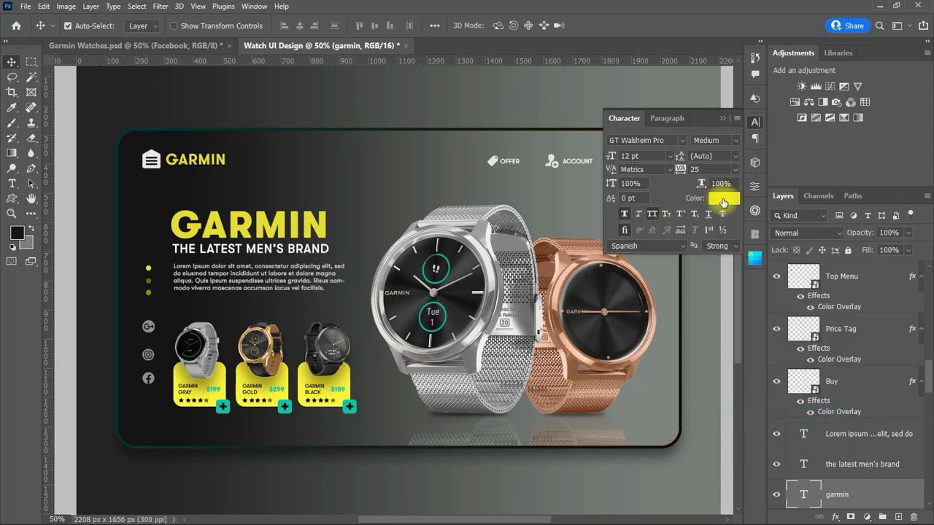
pyautogui.click(723, 199)
pyautogui.click(852, 260)
pyautogui.click(723, 118)
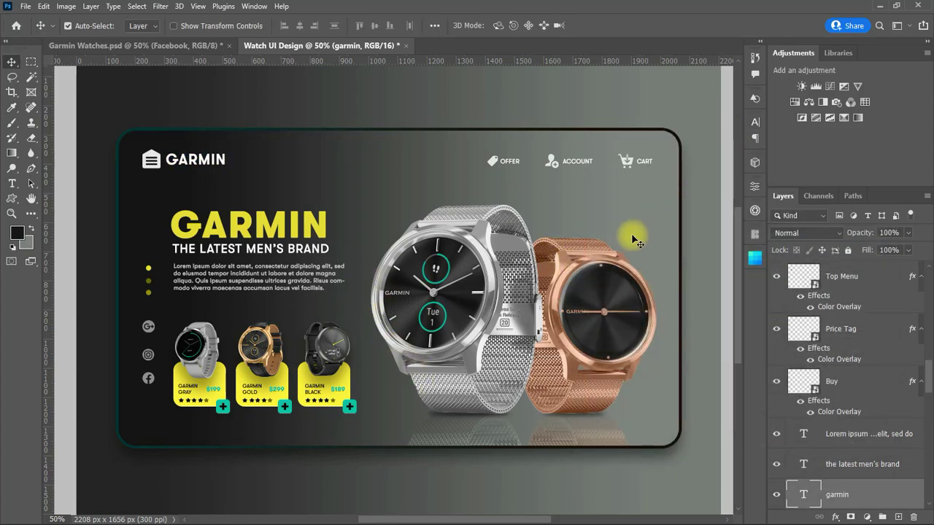
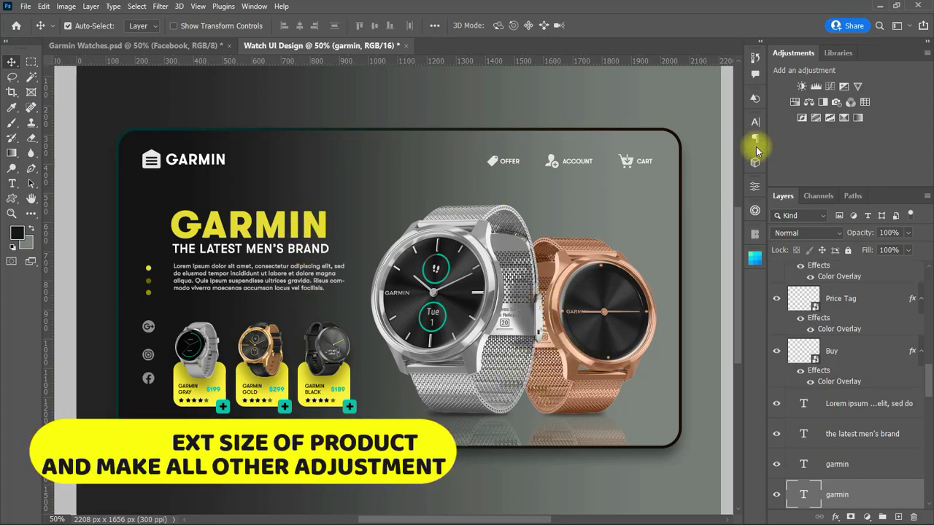
# Step: Enlarge the yellow GARMIN title to about 36.58 pt and shift it up slightly above the tagline
pyautogui.click(755, 122)
pyautogui.hotkey('ctrl', 't')
pyautogui.moveTo(335, 225); pyautogui.dragTo(376, 225)
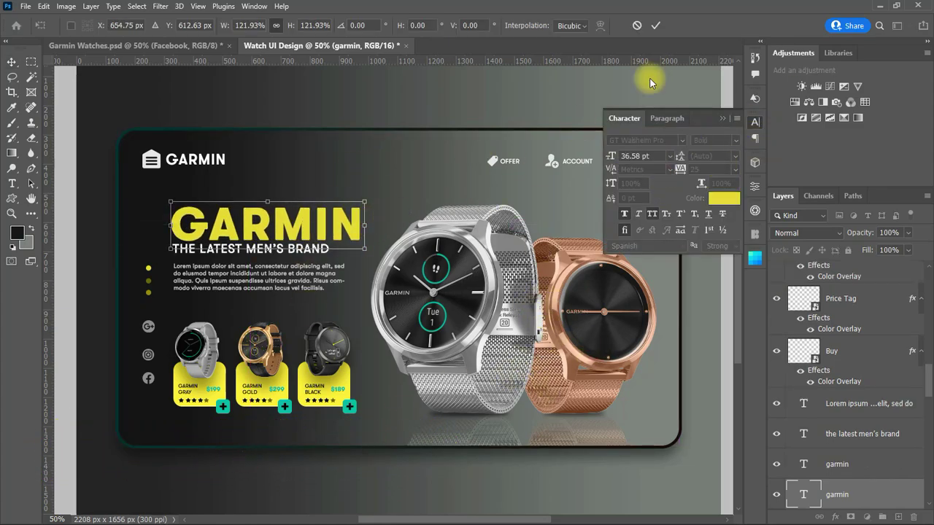
pyautogui.scroll(1, 289, 208)
pyautogui.moveTo(285, 252); pyautogui.dragTo(284, 247)
pyautogui.click(656, 26)
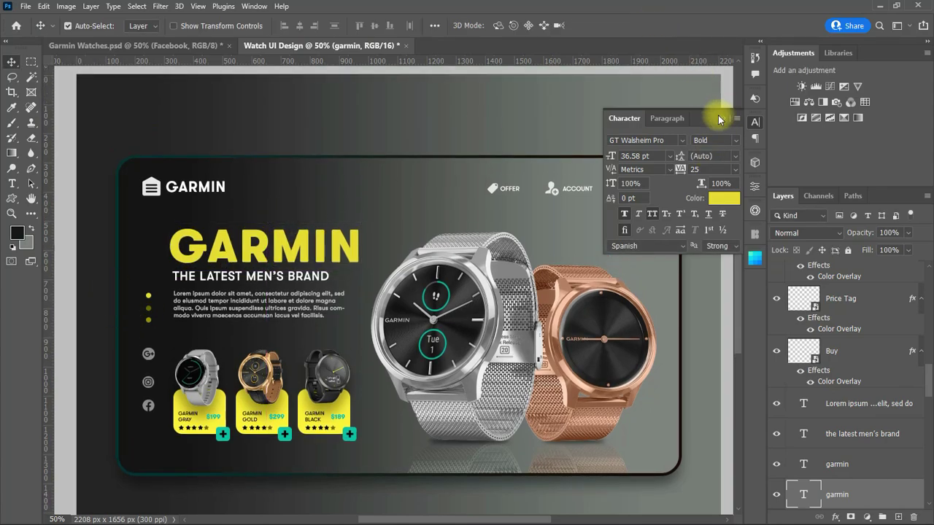
pyautogui.click(721, 121)
# Step: Scale the tagline THE LATEST MEN'S BRAND to about 118% so it spans the width of the GARMIN title
pyautogui.click(248, 276)
pyautogui.hotkey('ctrl', 't')
pyautogui.moveTo(330, 275); pyautogui.dragTo(357, 277)
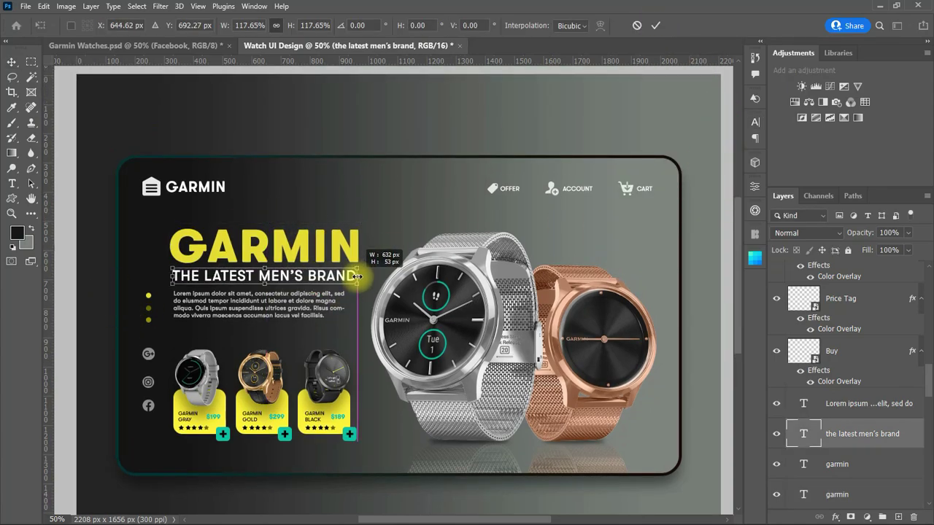
pyautogui.click(657, 27)
# Step: Move the three product cards down slightly together with their watches, labels, prices and stars
pyautogui.click(277, 293)
pyautogui.scroll(-2, 471, 372)
pyautogui.scroll(2, 463, 351)
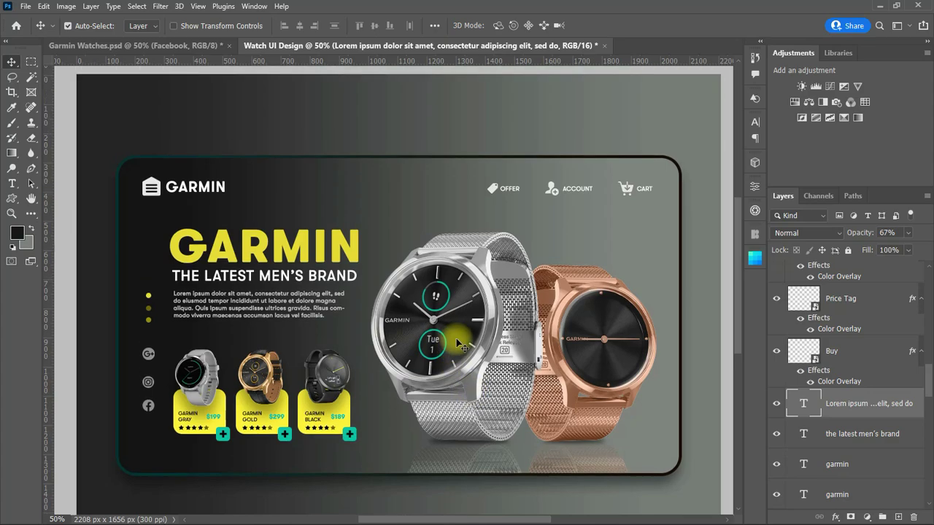
pyautogui.scroll(-1, 473, 343)
pyautogui.scroll(-3, 478, 347)
pyautogui.moveTo(168, 333); pyautogui.dragTo(355, 407)
pyautogui.moveTo(275, 375); pyautogui.dragTo(275, 393)
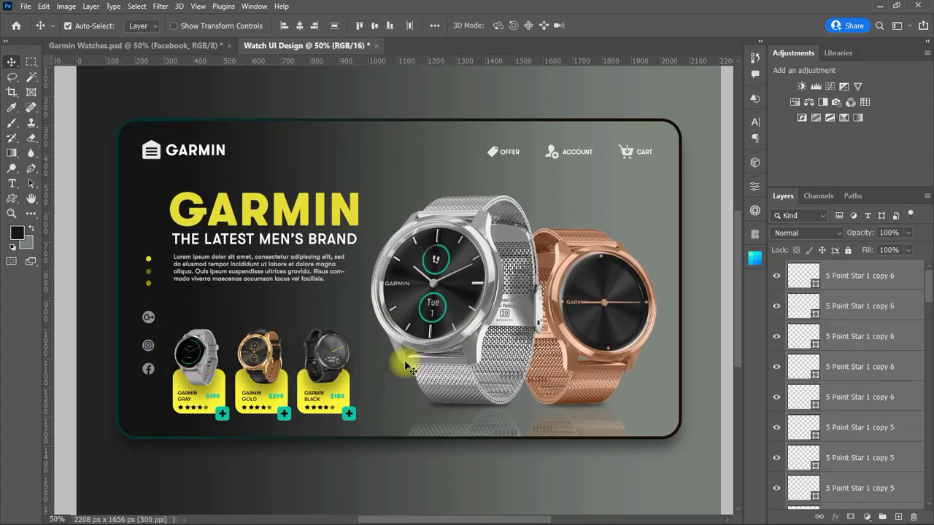
# Step: Nudge the GARMIN title, the tagline and the paragraph text up to open space above the product cards
pyautogui.click(263, 203)
pyautogui.press('Up')
pyautogui.press('Up')
pyautogui.press('Up')
pyautogui.press('Up')
pyautogui.press('Up')
pyautogui.press('Up')
pyautogui.press('Up')
pyautogui.press('Up')
pyautogui.press('Up')
pyautogui.click(273, 238)
pyautogui.press('Up')
pyautogui.press('Up')
pyautogui.press('Up')
pyautogui.press('Up')
pyautogui.press('Up')
pyautogui.press('Up')
pyautogui.press('Up')
pyautogui.press('Up')
pyautogui.press('Up')
pyautogui.click(275, 264)
pyautogui.press('Up')
pyautogui.press('Up')
pyautogui.press('Up')
pyautogui.press('Up')
pyautogui.press('Up')
pyautogui.press('Up')
pyautogui.press('Up')
pyautogui.press('Up')
pyautogui.press('Up')
pyautogui.press('Up')
pyautogui.press('Up')
pyautogui.press('Up')
pyautogui.press('Up')
pyautogui.press('Up')
pyautogui.press('Up')
pyautogui.press('Up')
pyautogui.press('Up')
pyautogui.press('Up')
pyautogui.press('Up')
pyautogui.press('Up')
pyautogui.press('Up')
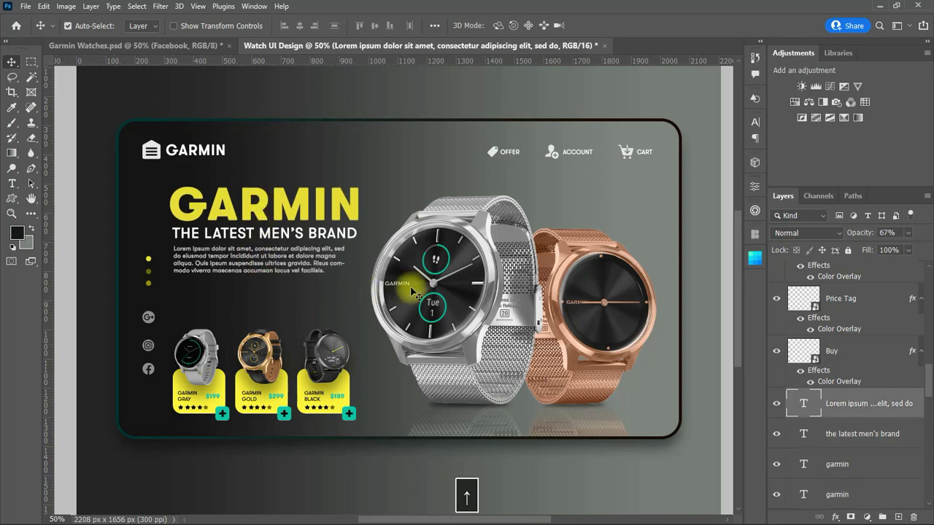
# Step: Draw a rectangle about 448 × 90 px on top of the layer stack and place it between the paragraph and the product cards
pyautogui.moveTo(928, 380); pyautogui.dragTo(927, 279)
pyautogui.click(849, 278)
pyautogui.click(11, 199)
pyautogui.click(80, 188)
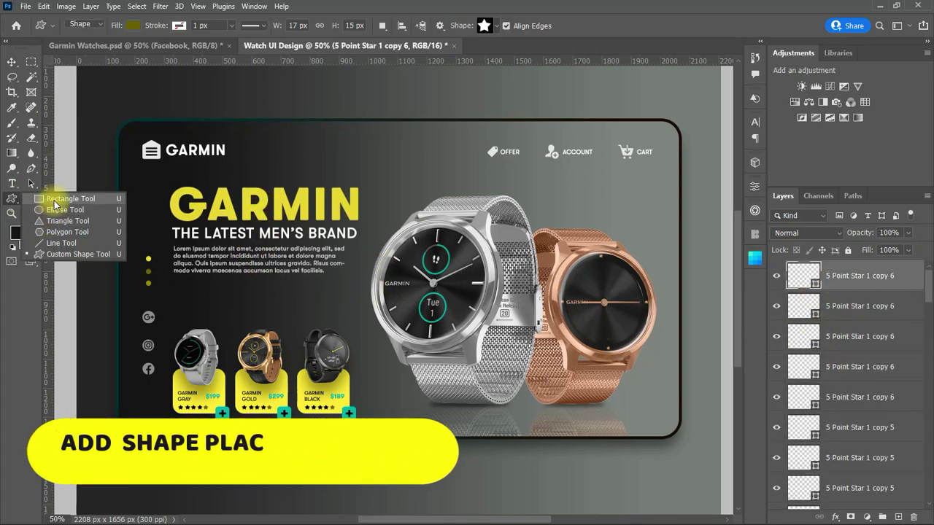
pyautogui.moveTo(113, 279)
pyautogui.mouseDown()
pyautogui.moveTo(243, 305)
pyautogui.moveTo(229, 308)
pyautogui.mouseUp()
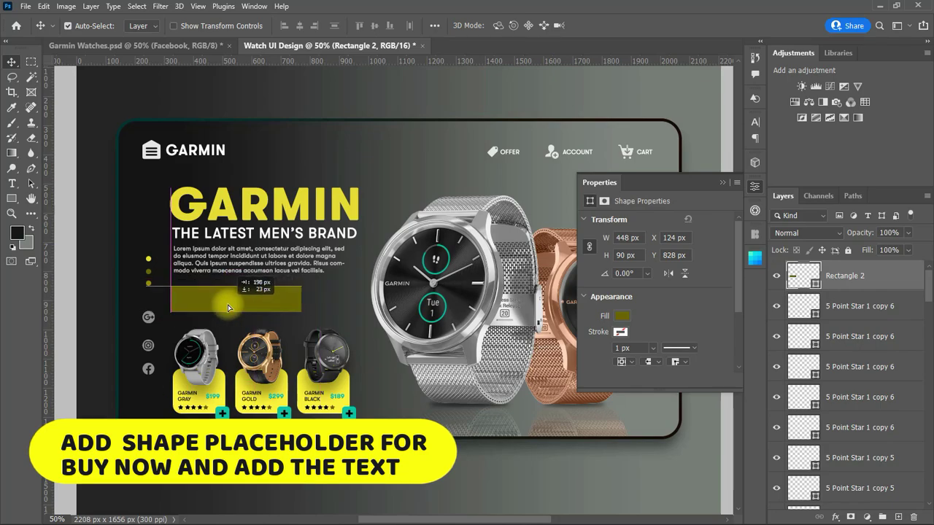
# Step: Set the new rectangle's fill to the title's yellow and round its corners
pyautogui.click(621, 316)
pyautogui.click(647, 371)
pyautogui.scroll(-3, 739, 323)
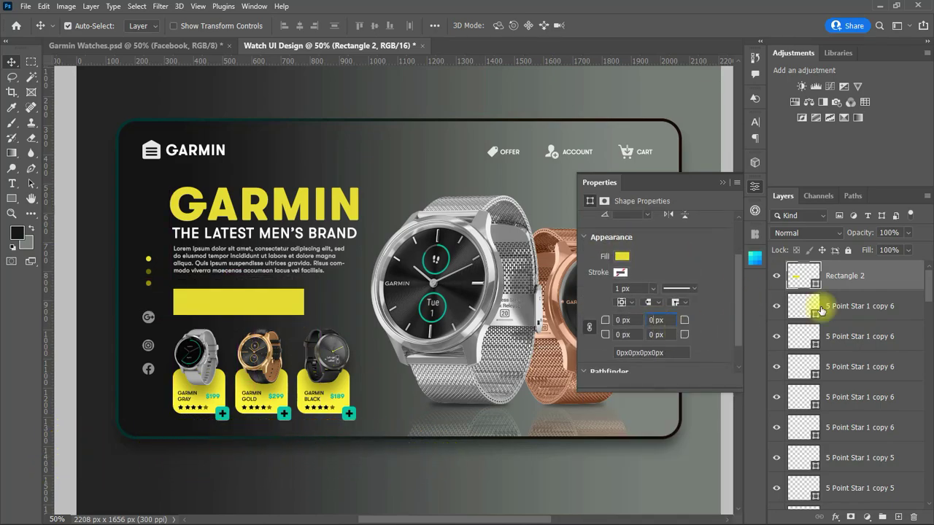
pyautogui.click(722, 182)
# Step: Scale the yellow rounded rectangle down slightly, keeping it aligned with the paragraph's left edge
pyautogui.hotkey('ctrl', 't')
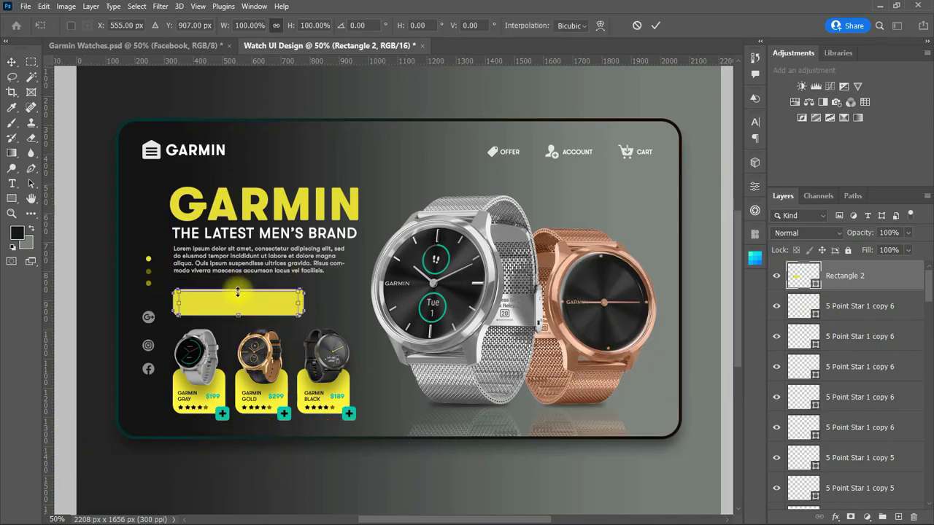
pyautogui.click(646, 28)
pyautogui.moveTo(239, 288); pyautogui.dragTo(232, 305)
# Step: Add the text BUY NOW in 30 pt bold GT Walsheim Pro at the top of the banner
pyautogui.moveTo(462, 520); pyautogui.dragTo(447, 520)
pyautogui.rightClick(13, 183)
pyautogui.click(87, 185)
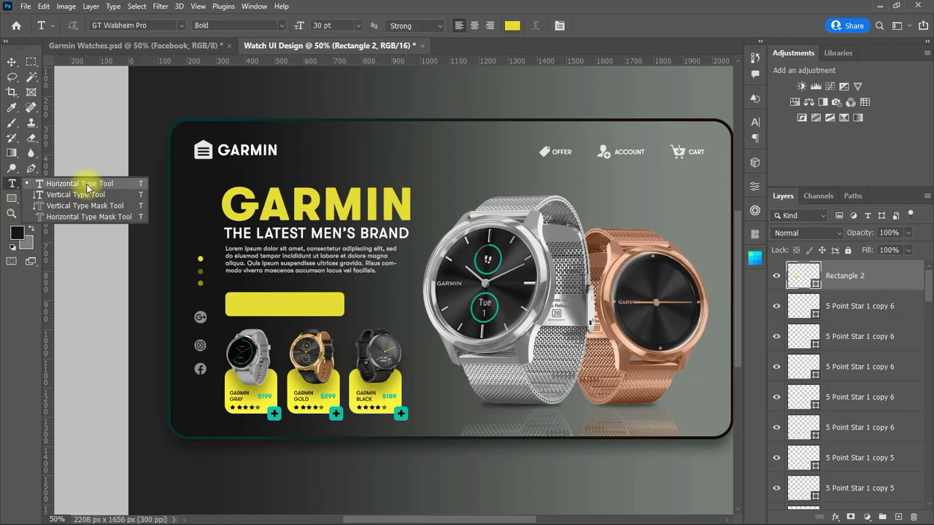
pyautogui.click(346, 155)
pyautogui.write('BAY NO')
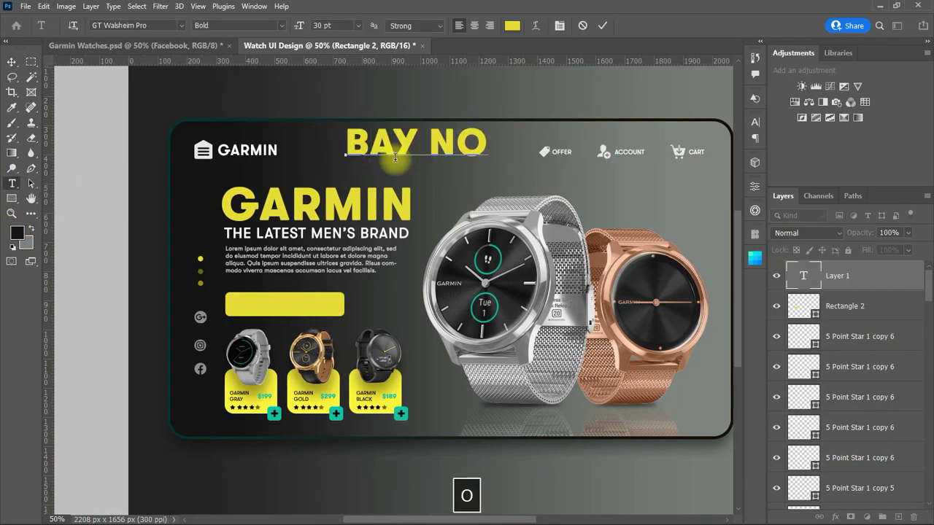
pyautogui.click(11, 62)
pyautogui.moveTo(476, 142); pyautogui.dragTo(451, 152)
# Step: Set the BUY NOW text to white at 10 pt and move it onto the yellow rounded rectangle
pyautogui.click(755, 122)
pyautogui.click(723, 198)
pyautogui.click(589, 267)
pyautogui.click(852, 261)
pyautogui.click(669, 156)
pyautogui.click(639, 214)
pyautogui.moveTo(383, 160); pyautogui.dragTo(288, 314)
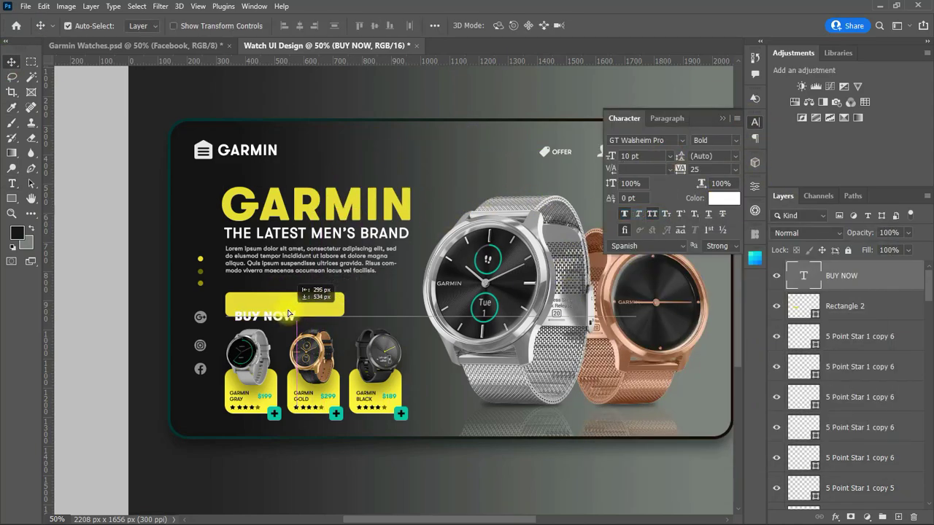
# Step: Recolor the BUY NOW text to black and center it on the yellow button
pyautogui.click(722, 198)
pyautogui.moveTo(613, 398); pyautogui.dragTo(571, 438)
pyautogui.click(852, 261)
pyautogui.moveTo(291, 308); pyautogui.dragTo(291, 310)
pyautogui.click(722, 118)
# Step: Group the layers from Rectangle 2 down to Ellipse 2 and name the group SHAPES
pyautogui.moveTo(437, 520); pyautogui.dragTo(450, 521)
pyautogui.scroll(-10, 798, 389)
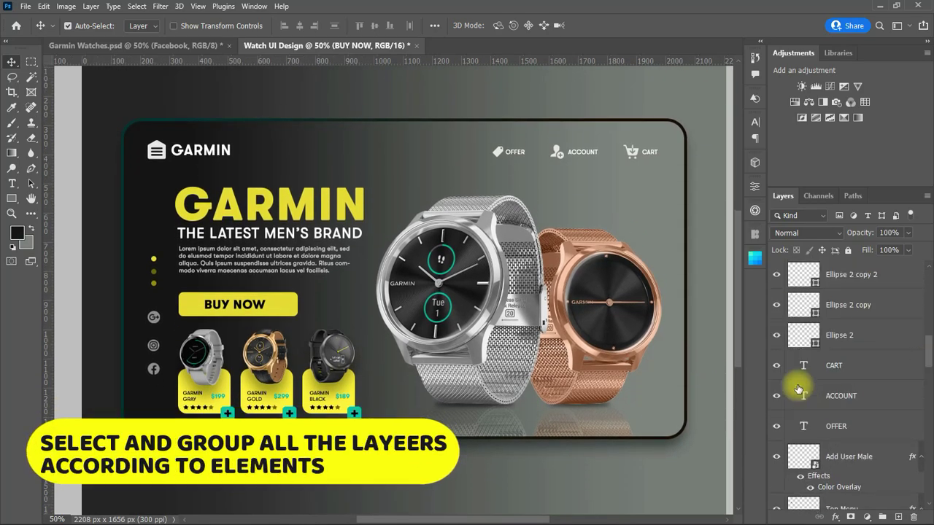
pyautogui.scroll(10, 854, 304)
pyautogui.click(866, 313)
pyautogui.moveTo(928, 290); pyautogui.dragTo(928, 338)
pyautogui.keyDown('shift'); pyautogui.click(840, 335); pyautogui.keyUp('shift')
pyautogui.hotkey('ctrl', 'g')
pyautogui.doubleClick(822, 268)
pyautogui.write('SHAPES')
pyautogui.press('Return')
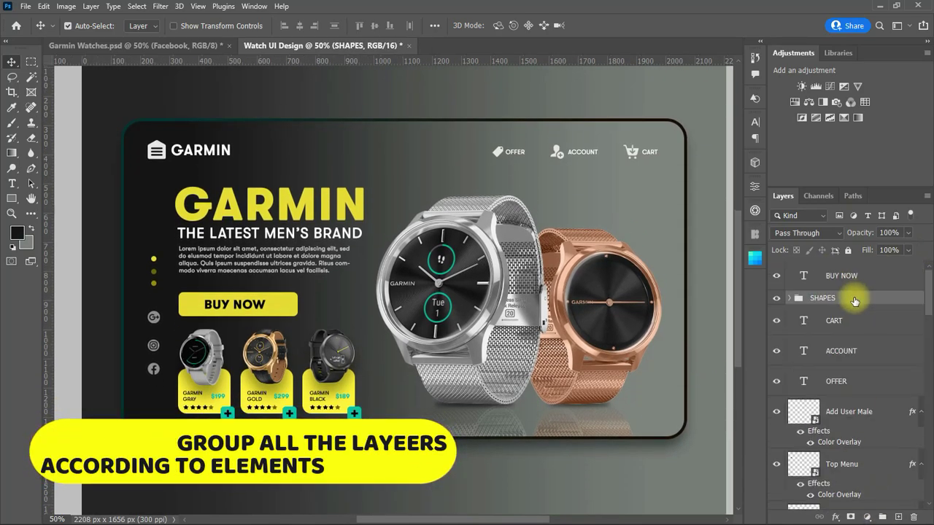
# Step: Move the CART, ACCOUNT and OFFER text layers out from below the SHAPES group to sit with BUY NOW above it
pyautogui.moveTo(852, 322); pyautogui.dragTo(843, 285)
pyautogui.moveTo(840, 351); pyautogui.dragTo(841, 290)
pyautogui.moveTo(824, 359); pyautogui.dragTo(840, 265)
pyautogui.moveTo(838, 351); pyautogui.dragTo(846, 266)
pyautogui.moveTo(837, 382); pyautogui.dragTo(845, 266)
pyautogui.scroll(-3, 858, 412)
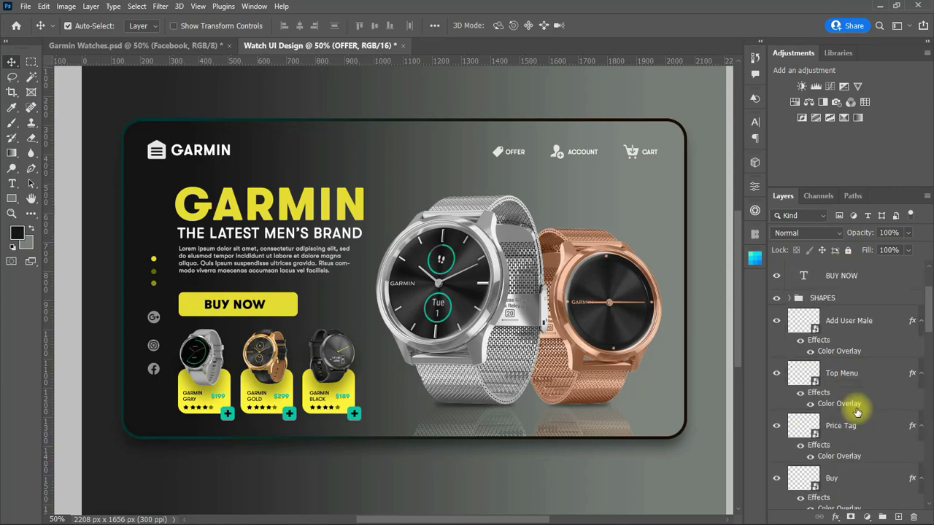
# Step: Group the run of icon layers that starts with Add User Male, directly below the SHAPES group
pyautogui.click(835, 321)
pyautogui.moveTo(927, 333); pyautogui.dragTo(927, 387)
pyautogui.keyDown('shift'); pyautogui.click(840, 439); pyautogui.keyUp('shift')
pyautogui.hotkey('ctrl', 'g')
pyautogui.click(855, 283)
pyautogui.click(789, 281)
# Step: Group the OFFER, CART, ACCOUNT and BUY NOW text layers and name the group TEXT 2
pyautogui.click(855, 367)
pyautogui.keyDown('shift'); pyautogui.click(857, 277); pyautogui.keyUp('shift')
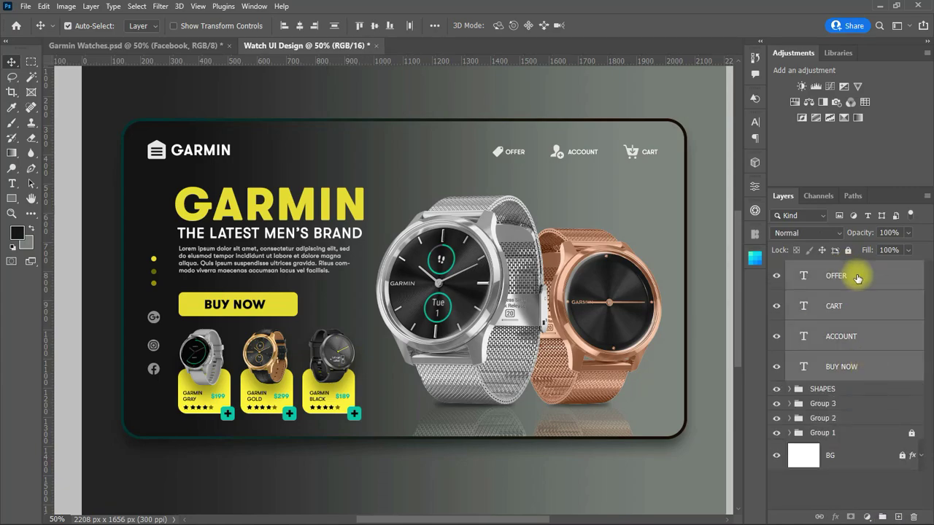
pyautogui.hotkey('ctrl', 'g')
pyautogui.click(793, 297)
# Step: Rename Group 2 as SHAPES 2 and Group 1 as BACKGROUND
pyautogui.click(826, 314)
pyautogui.click(827, 328)
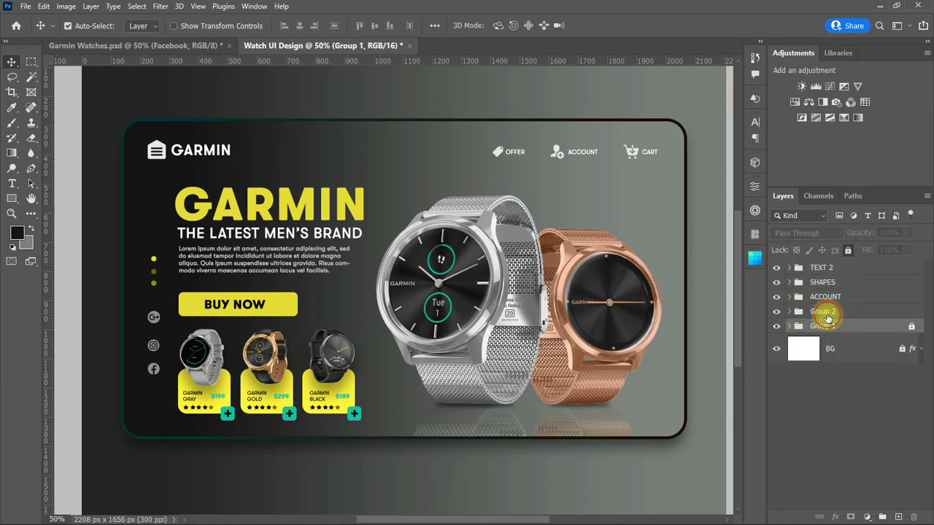
pyautogui.doubleClick(823, 313)
pyautogui.write('SHAPES 2')
pyautogui.click(825, 329)
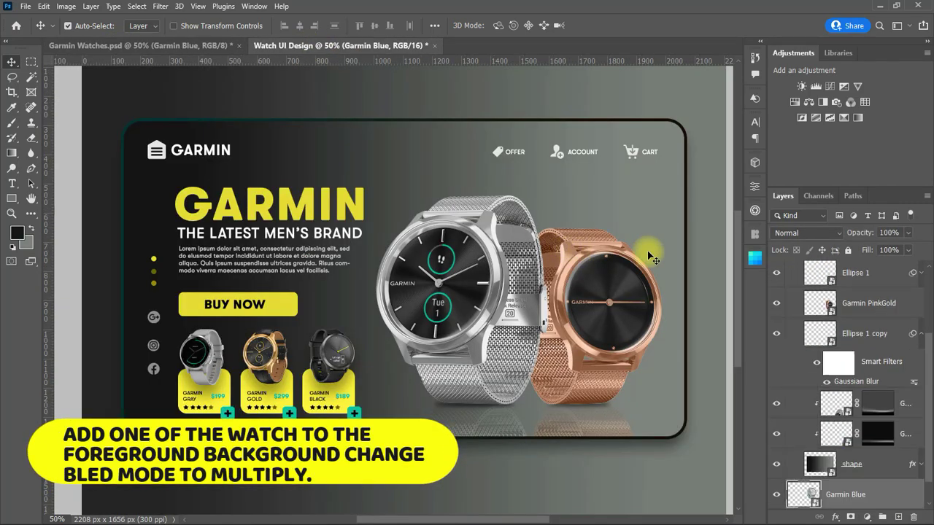
# Step: Enlarge the Garmin Blue watch behind the banner card toward the canvas's right side and set its blend mode to Multiply
pyautogui.hotkey('ctrl', 't')
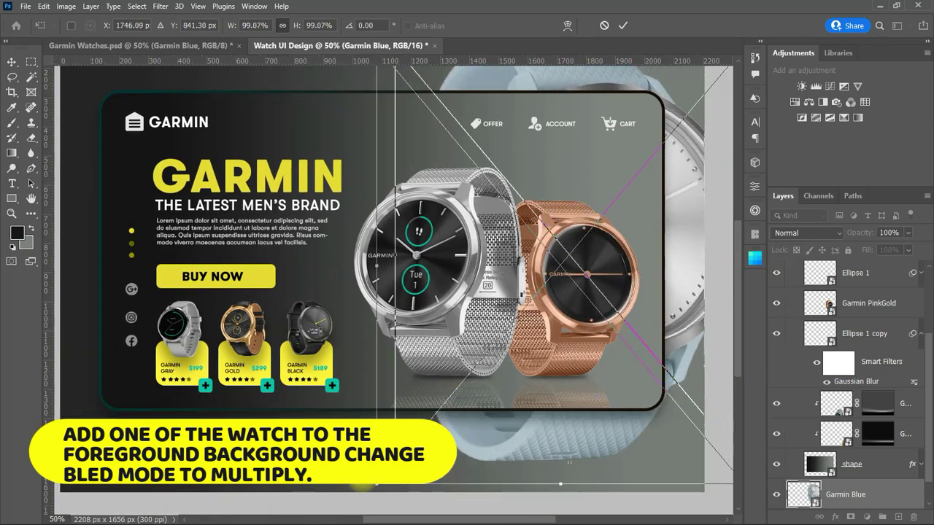
pyautogui.click(807, 232)
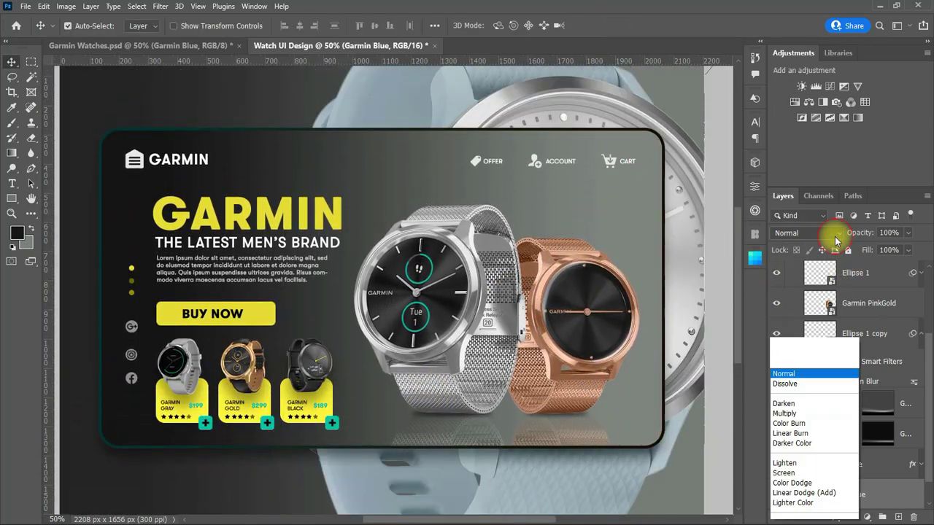
pyautogui.click(784, 245)
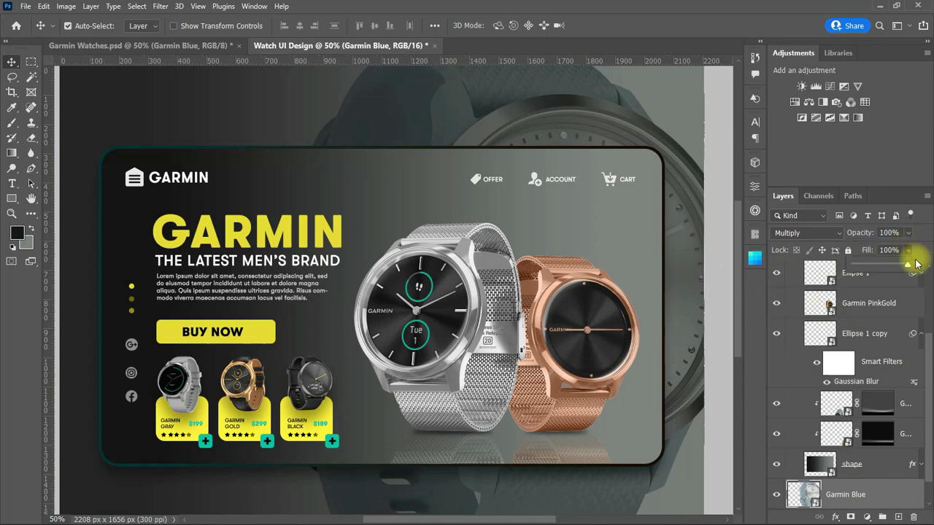
# Step: Lower the opacity of the Garmin Blue watch layer to 38%
pyautogui.moveTo(909, 264)
pyautogui.mouseDown()
pyautogui.moveTo(869, 265)
pyautogui.moveTo(913, 264)
pyautogui.mouseUp()
pyautogui.click(907, 233)
pyautogui.moveTo(909, 248); pyautogui.dragTo(875, 250)
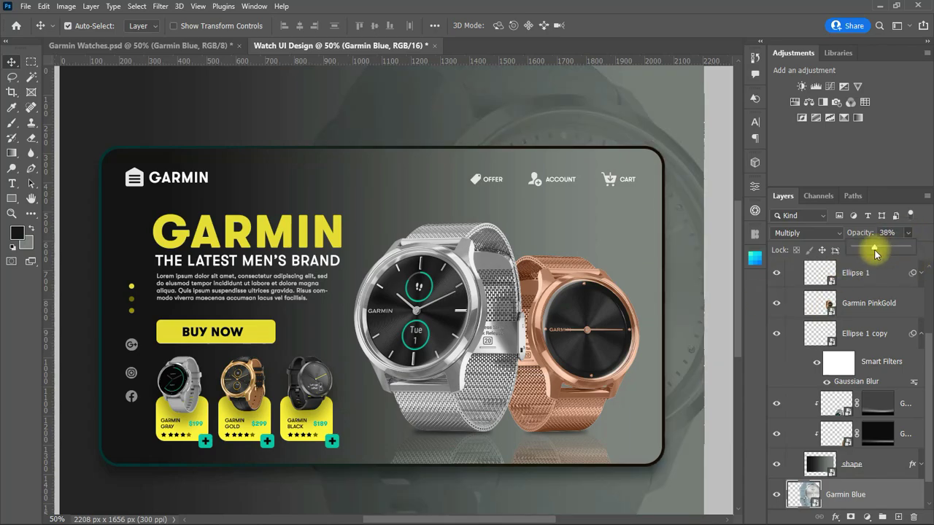
# Step: Collapse the BACKGROUND group in the layer stack
pyautogui.scroll(-2, 394, 440)
pyautogui.press('z')
pyautogui.keyDown('alt'); pyautogui.click(357, 398); pyautogui.keyUp('alt')
pyautogui.click(467, 281)
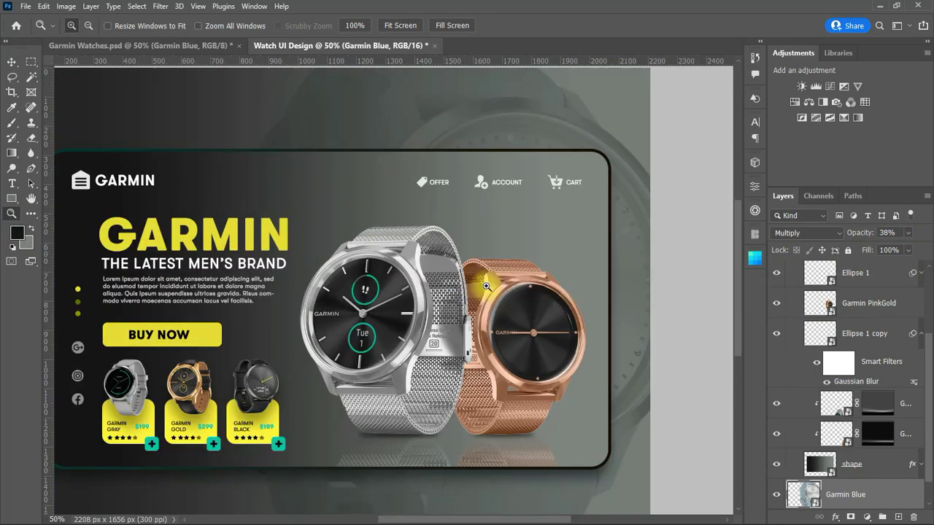
pyautogui.moveTo(420, 521); pyautogui.dragTo(378, 521)
pyautogui.moveTo(927, 422); pyautogui.dragTo(928, 343)
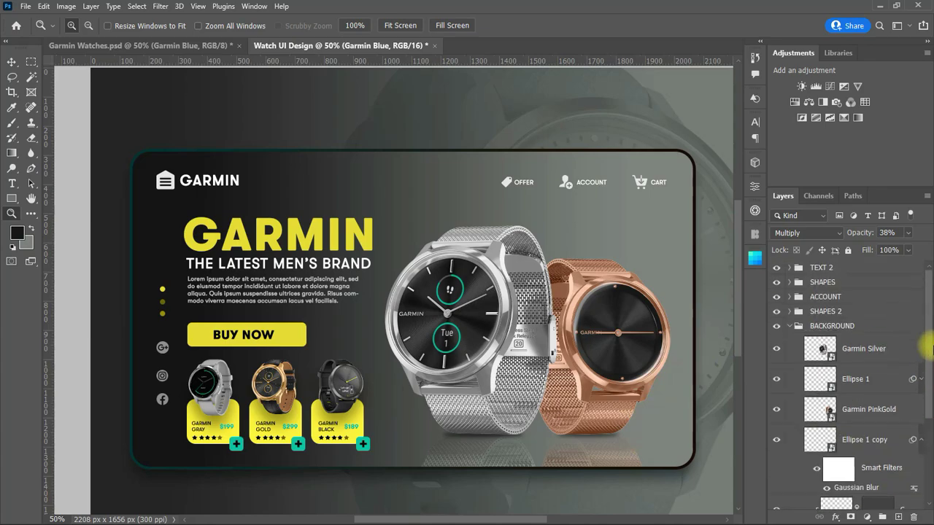
pyautogui.click(789, 327)
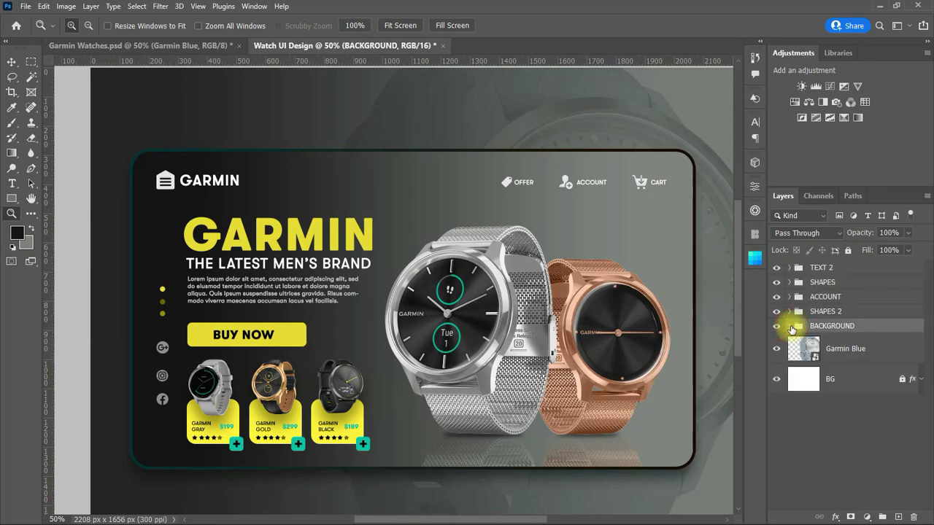